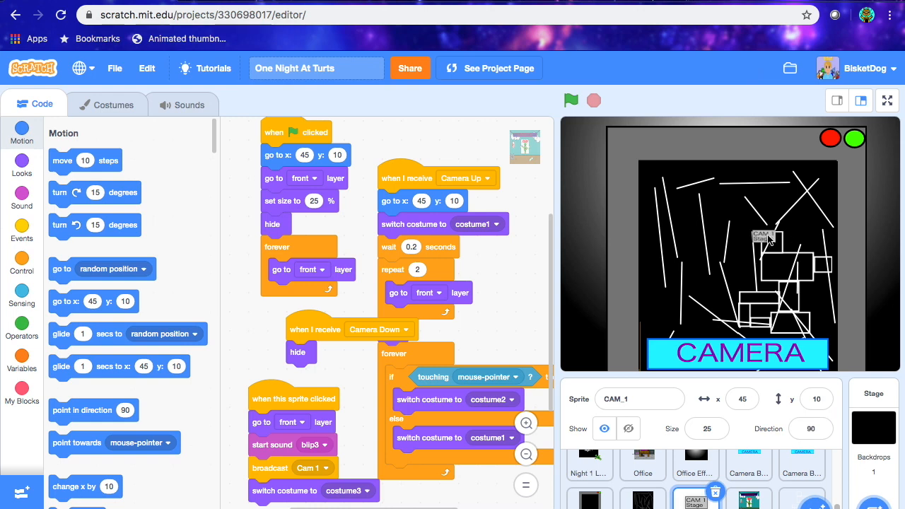
- Duplicate the CAM_1 sprite to create a second camera button, and save the project
{"action": "left_click", "coordinate": [749, 499]}
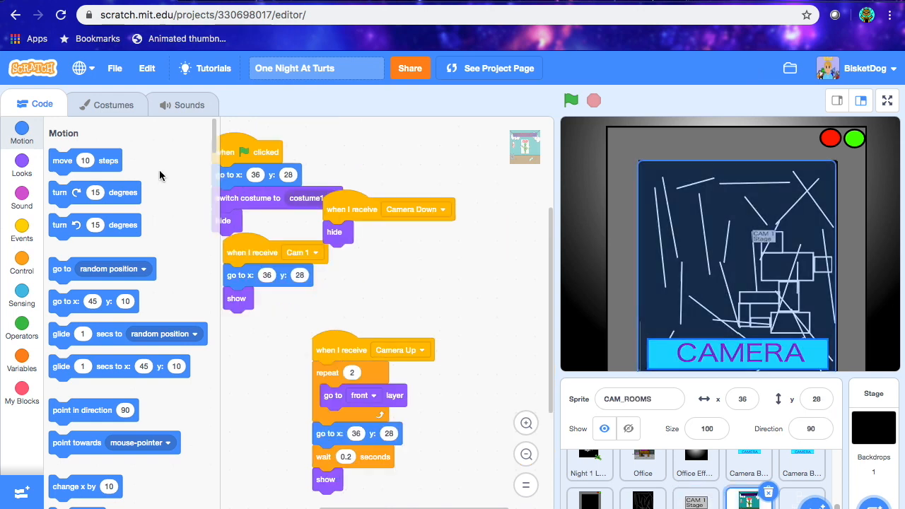
{"action": "left_click", "coordinate": [113, 104]}
{"action": "left_click", "coordinate": [695, 499]}
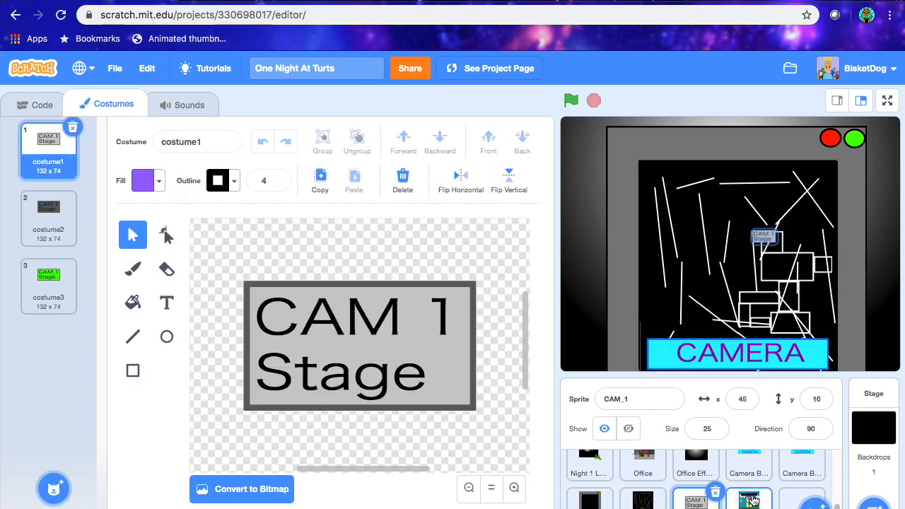
{"action": "left_click", "coordinate": [36, 105]}
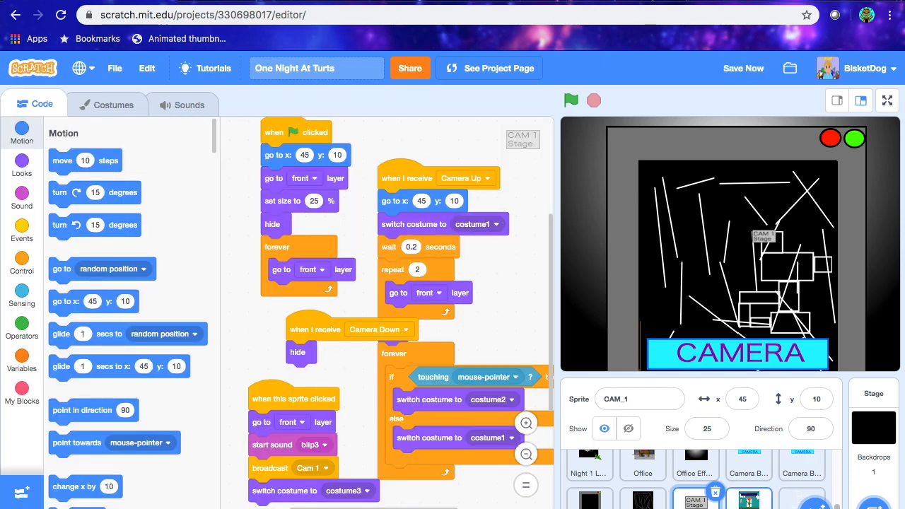
{"action": "right_click", "coordinate": [693, 500]}
{"action": "left_click", "coordinate": [737, 434]}
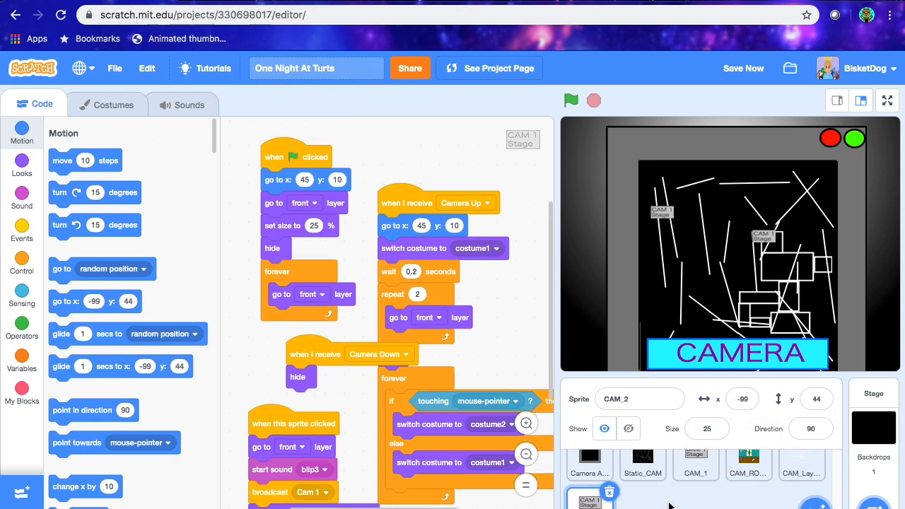
{"action": "left_click", "coordinate": [690, 486]}
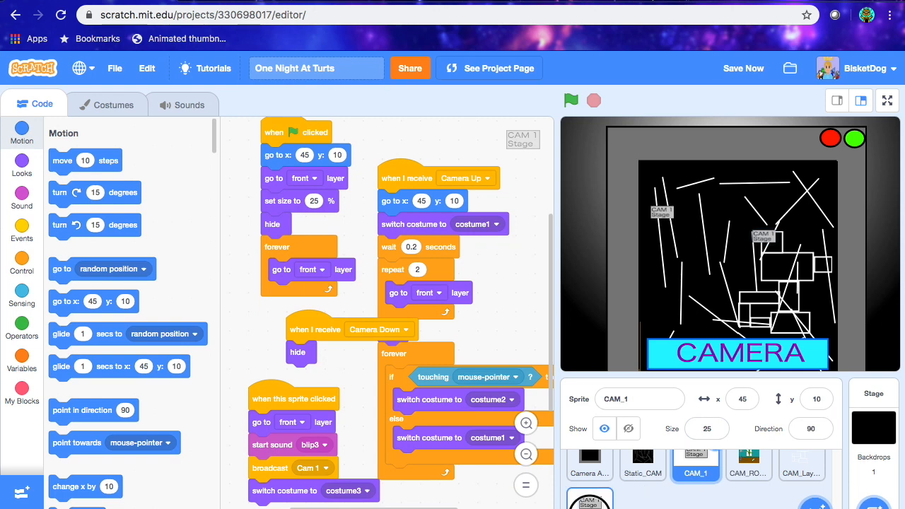
{"action": "left_click", "coordinate": [588, 498]}
{"action": "left_click", "coordinate": [670, 398]}
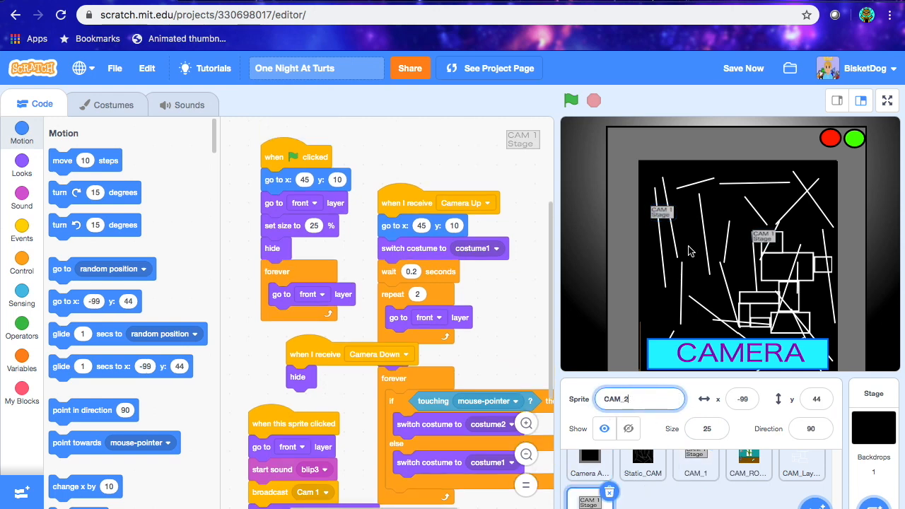
{"action": "left_click", "coordinate": [738, 68]}
- Make the CAM_2 sprite's click script broadcast a new message named "CAM 2", and save the project
{"action": "scroll", "coordinate": [368, 309], "scroll_direction": "down", "scroll_amount": 3}
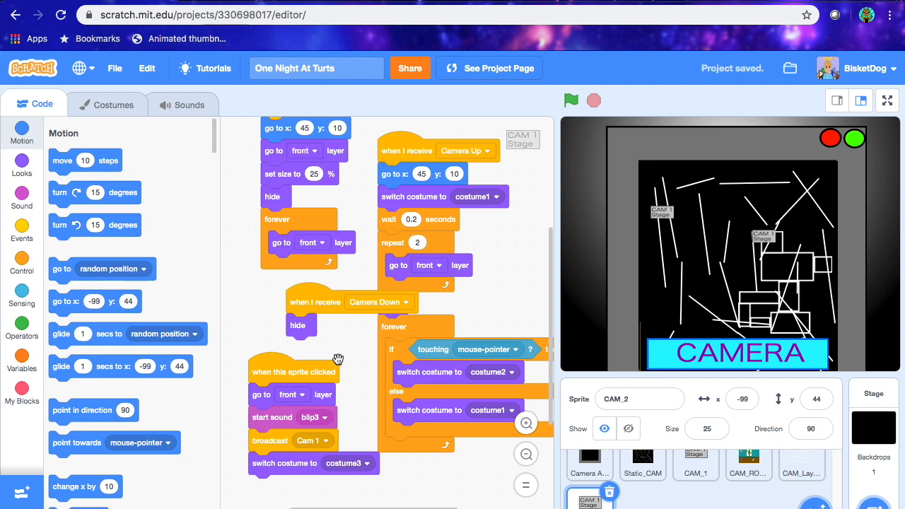
{"action": "left_click", "coordinate": [308, 442]}
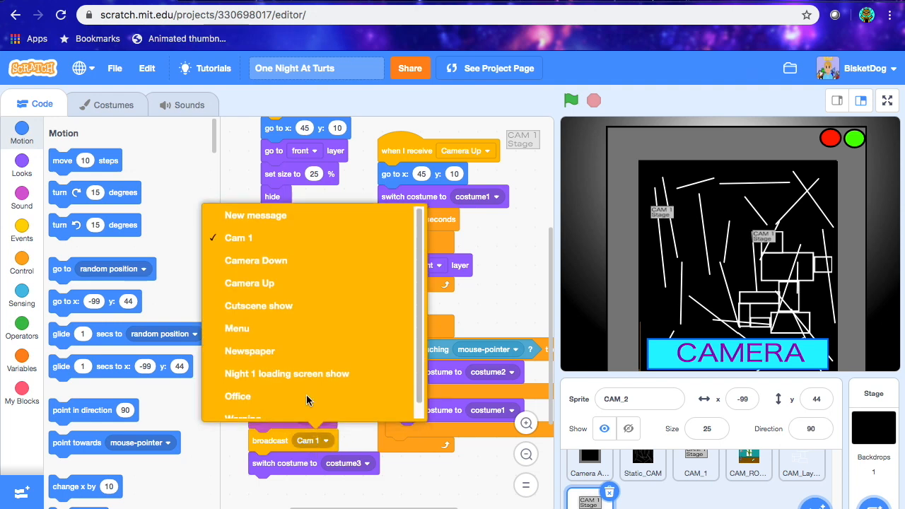
{"action": "left_click", "coordinate": [278, 217]}
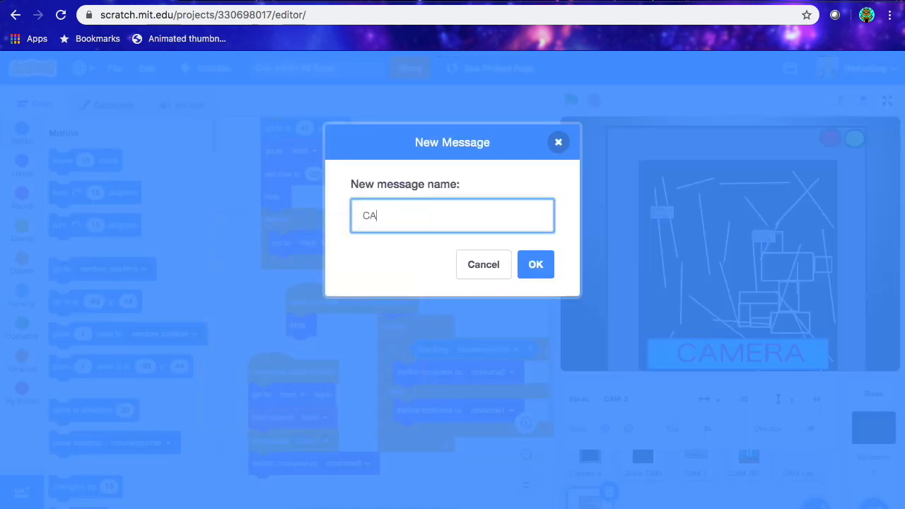
{"action": "left_click", "coordinate": [535, 265]}
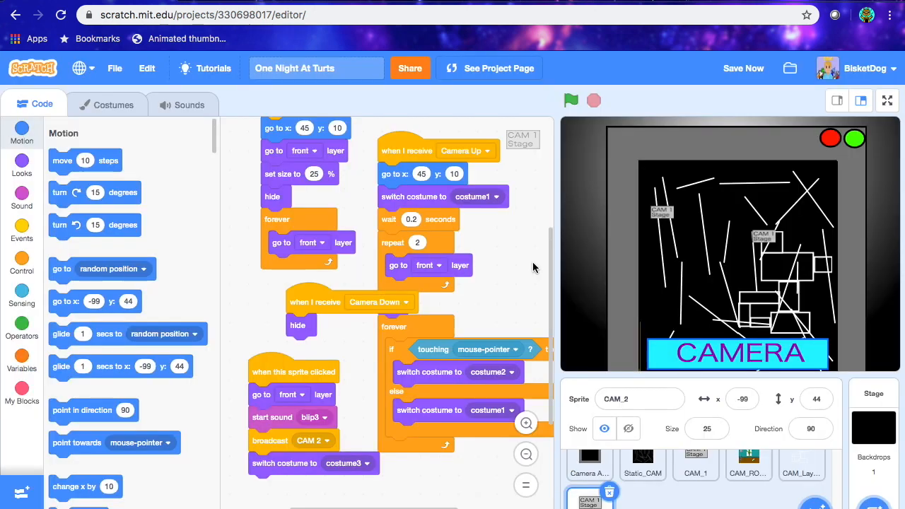
{"action": "left_click", "coordinate": [739, 68]}
- Move the CAM_2 button on the stage to about x 99, y -23, and enter those coordinates in both go-to blocks
{"action": "scroll", "coordinate": [295, 303], "scroll_direction": "up", "scroll_amount": 1}
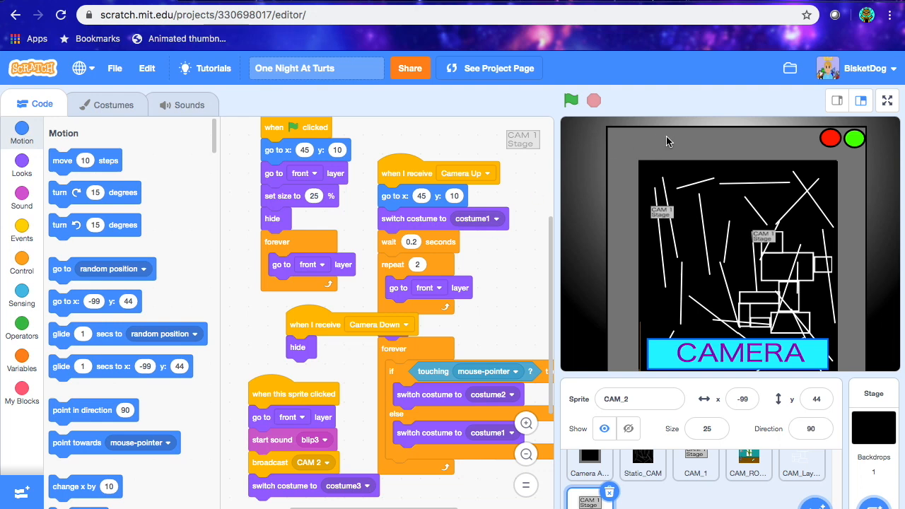
{"action": "left_click_drag", "start_coordinate": [668, 215], "coordinate": [808, 261]}
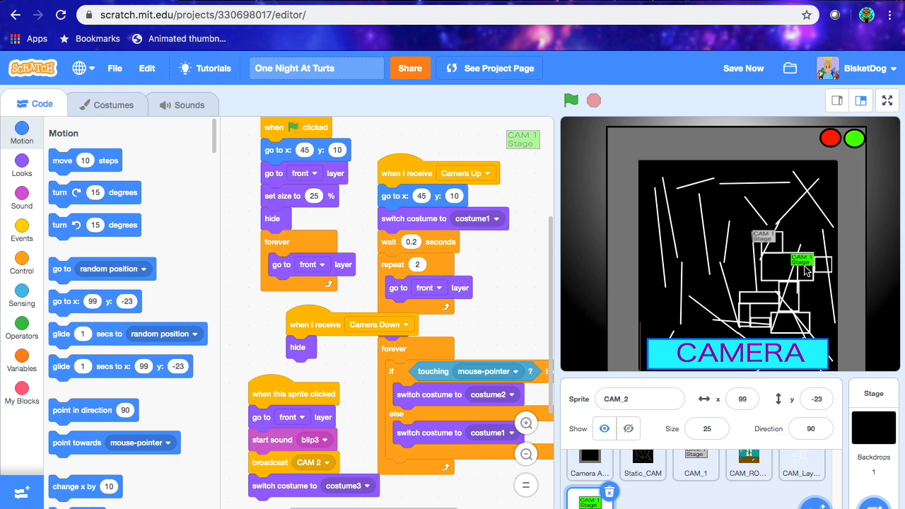
{"action": "left_click", "coordinate": [307, 149]}
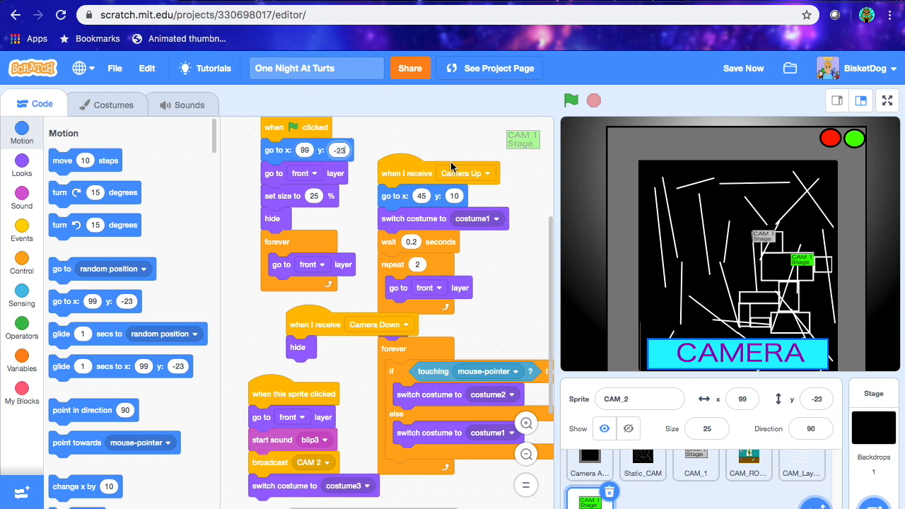
{"action": "left_click", "coordinate": [422, 196]}
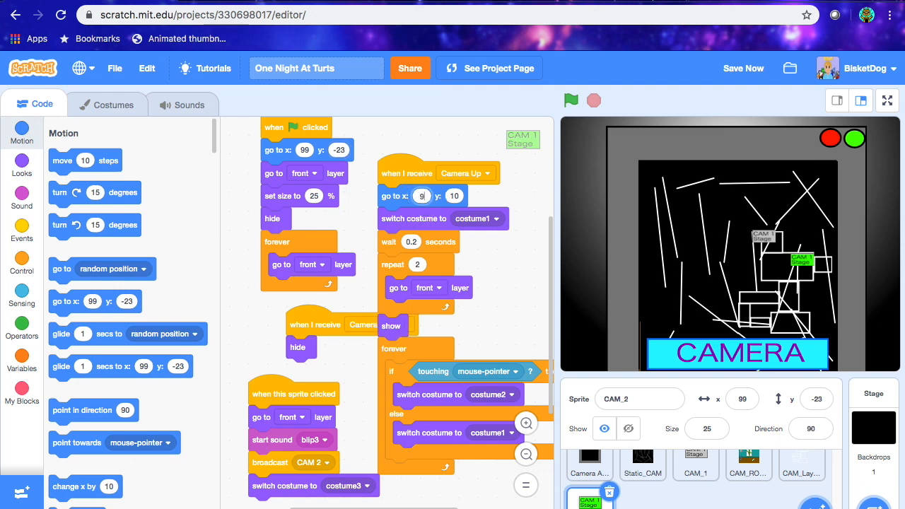
{"action": "left_click", "coordinate": [454, 196]}
{"action": "type", "text": "-23"}
- Save the project and change the camera number in the label of CAM_2's costume1 to 2
{"action": "left_click", "coordinate": [111, 105]}
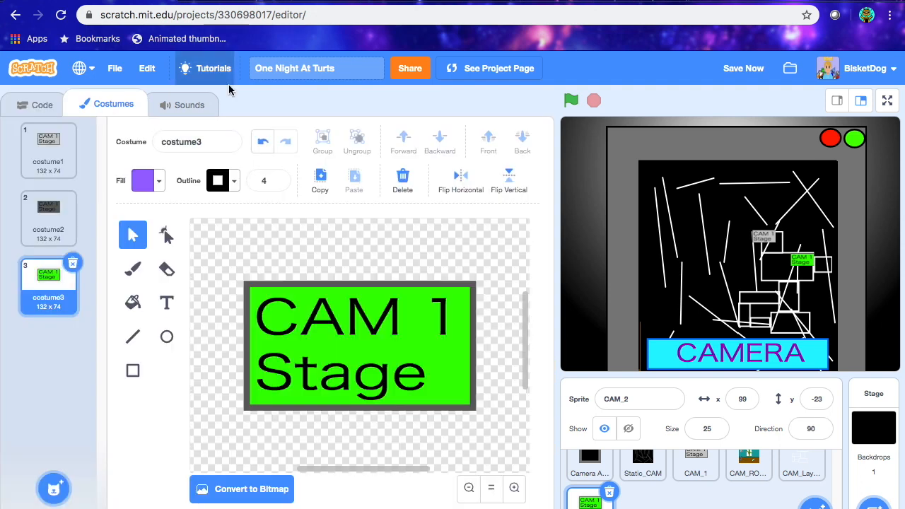
{"action": "left_click", "coordinate": [743, 68]}
{"action": "left_click", "coordinate": [48, 148]}
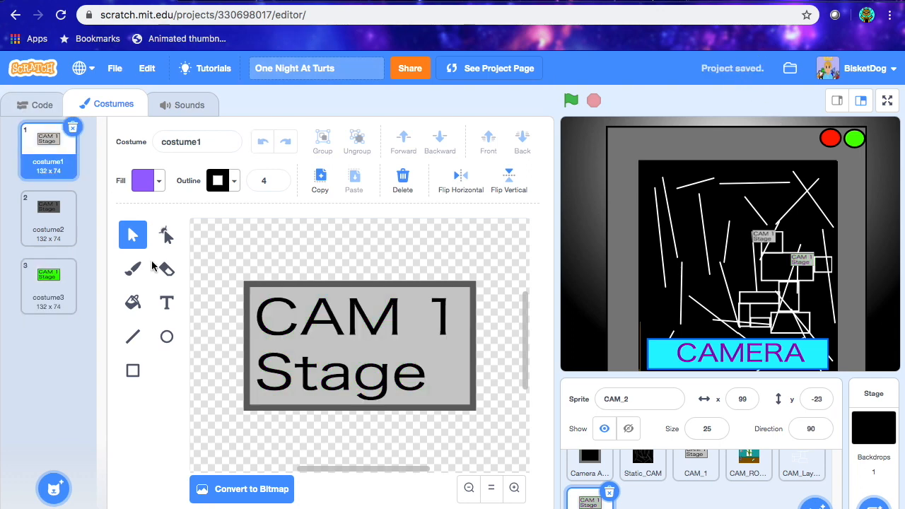
{"action": "left_click", "coordinate": [166, 303]}
{"action": "left_click", "coordinate": [439, 310]}
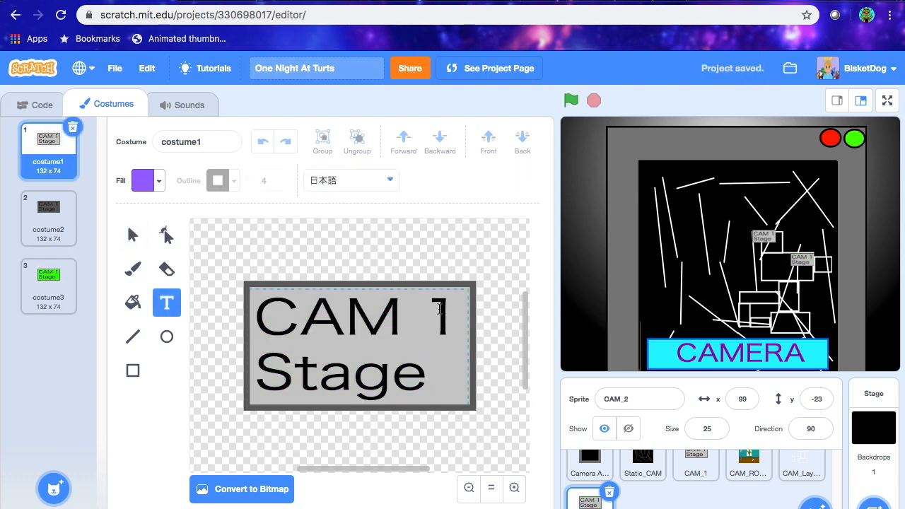
{"action": "left_click", "coordinate": [449, 304]}
{"action": "key", "text": "BackSpace"}
{"action": "type", "text": "2"}
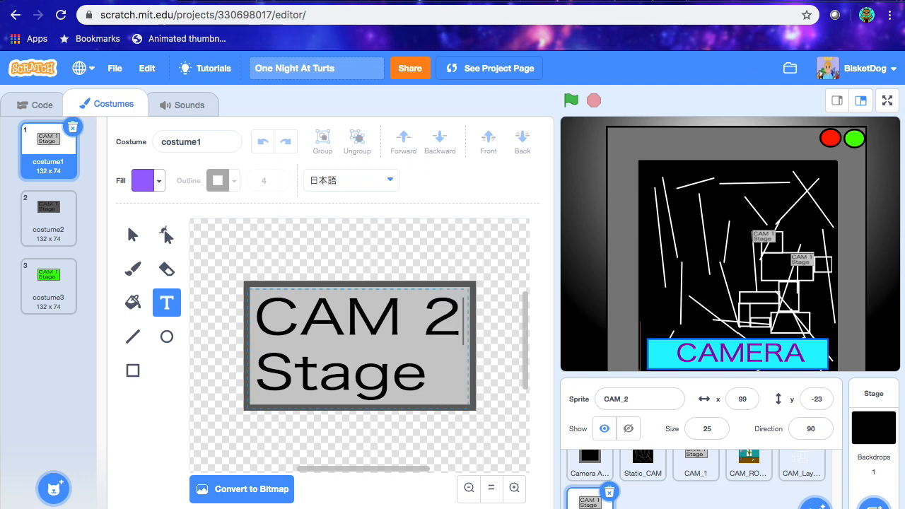
- Replace the word "Stage" on the label's second line in costume1 with "Dining Area"
{"action": "key", "text": "BackSpace"}
{"action": "key", "text": "BackSpace"}
{"action": "key", "text": "BackSpace"}
{"action": "key", "text": "BackSpace"}
{"action": "key", "text": "BackSpace"}
{"action": "key", "text": "BackSpace"}
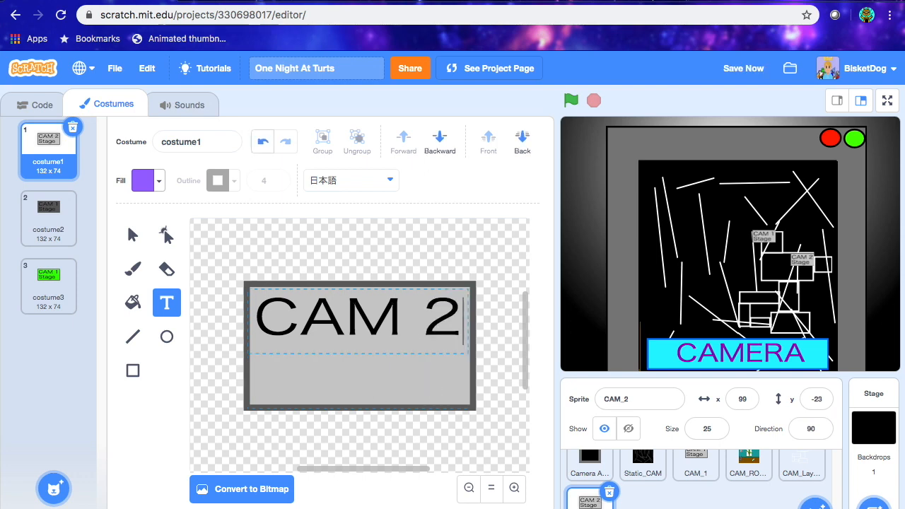
{"action": "key", "text": "Return"}
{"action": "type", "text": "D"}
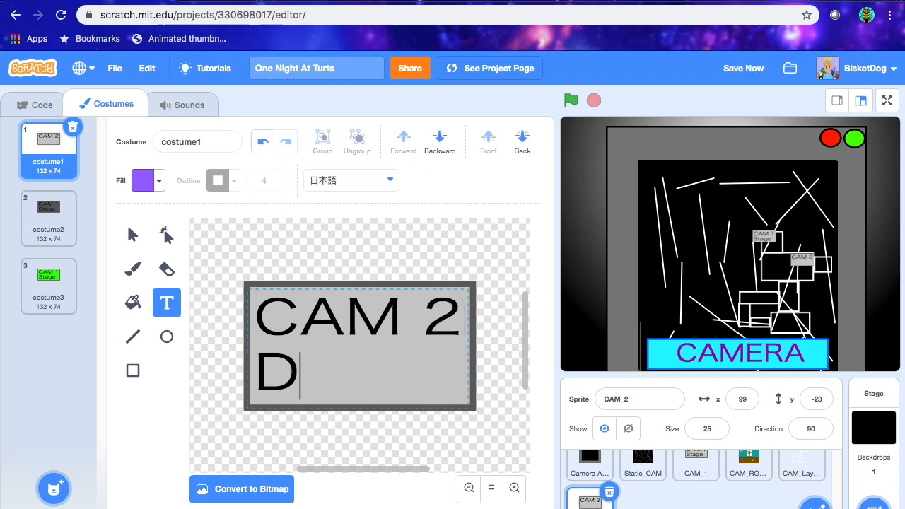
{"action": "type", "text": "ining Ar"}
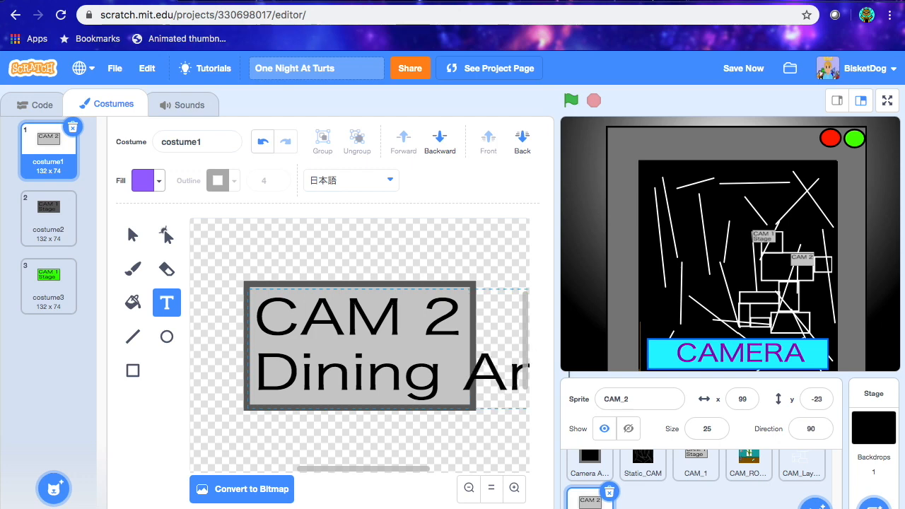
{"action": "type", "text": "ea"}
- Narrow the "CAM 2 Dining Area" text so it fits inside the grey box of costume1
{"action": "left_click", "coordinate": [132, 234]}
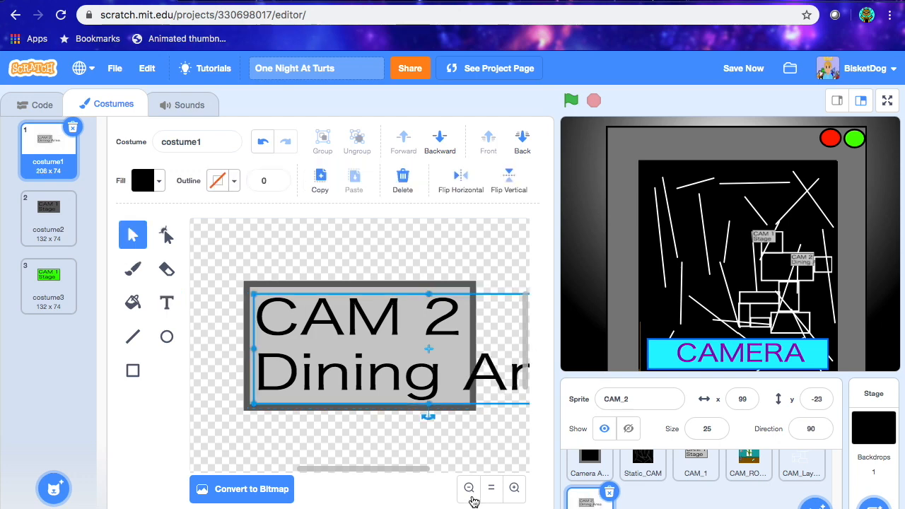
{"action": "left_click", "coordinate": [469, 491]}
{"action": "left_click_drag", "start_coordinate": [462, 343], "coordinate": [412, 344]}
{"action": "left_click", "coordinate": [132, 268]}
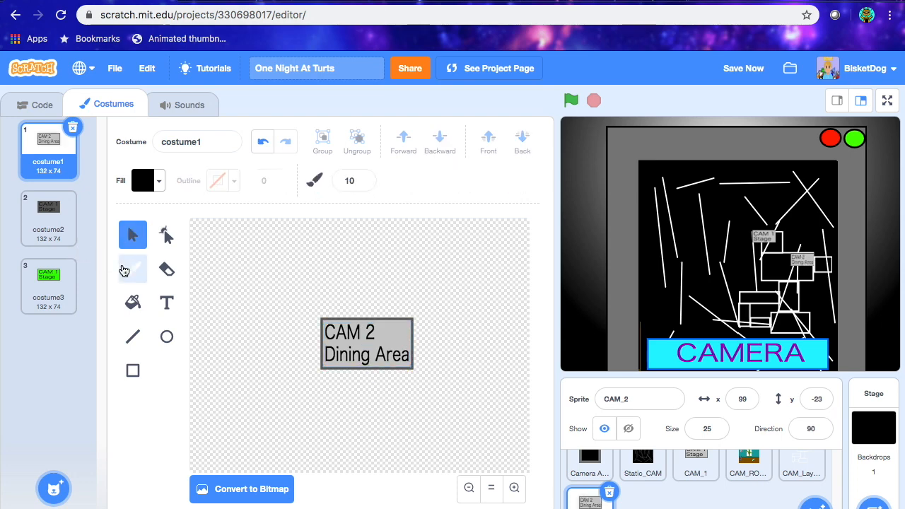
- Copy the costume1 label and use it to replace the old label in costume2
{"action": "left_click", "coordinate": [132, 235]}
{"action": "left_click", "coordinate": [328, 337]}
{"action": "left_click", "coordinate": [319, 186]}
{"action": "left_click", "coordinate": [34, 222]}
{"action": "left_click", "coordinate": [346, 347]}
{"action": "key", "text": "Delete"}
{"action": "left_click", "coordinate": [354, 180]}
{"action": "left_click", "coordinate": [132, 268]}
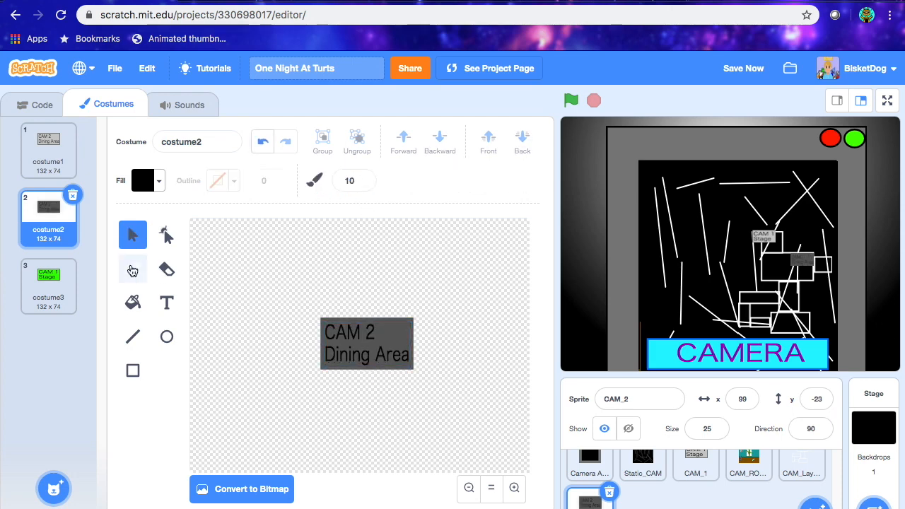
- Replace the old label in the green costume3 with the copied "CAM 2 Dining Area" text, and save the project
{"action": "left_click", "coordinate": [64, 290]}
{"action": "left_click", "coordinate": [132, 234]}
{"action": "left_click", "coordinate": [351, 332]}
{"action": "key", "text": "Delete"}
{"action": "left_click", "coordinate": [354, 180]}
{"action": "left_click", "coordinate": [132, 270]}
{"action": "left_click", "coordinate": [748, 74]}
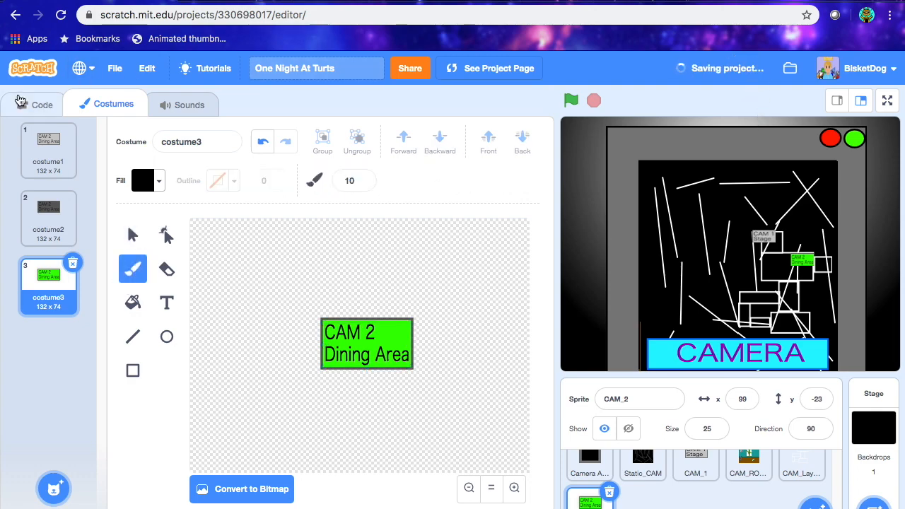
- Duplicate costume1 of the CAM_ROOMS sprite
{"action": "left_click", "coordinate": [21, 101]}
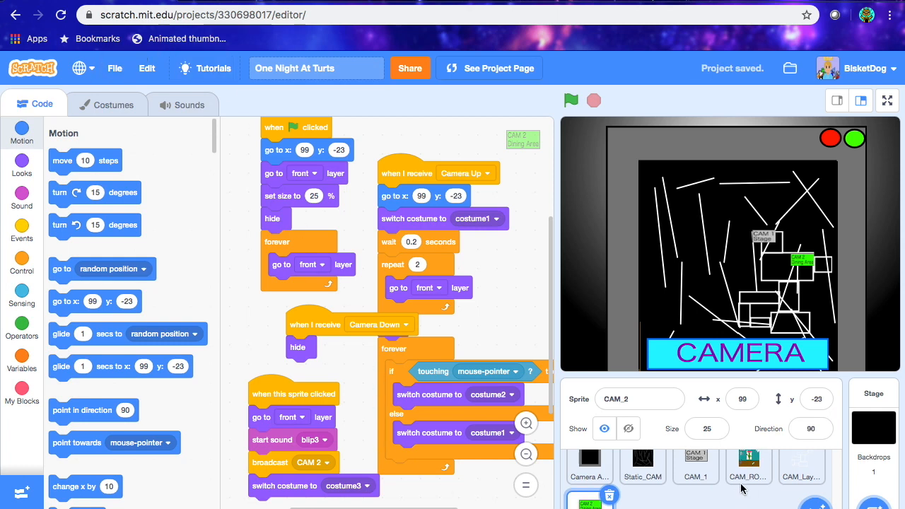
{"action": "left_click", "coordinate": [748, 466]}
{"action": "left_click", "coordinate": [106, 104]}
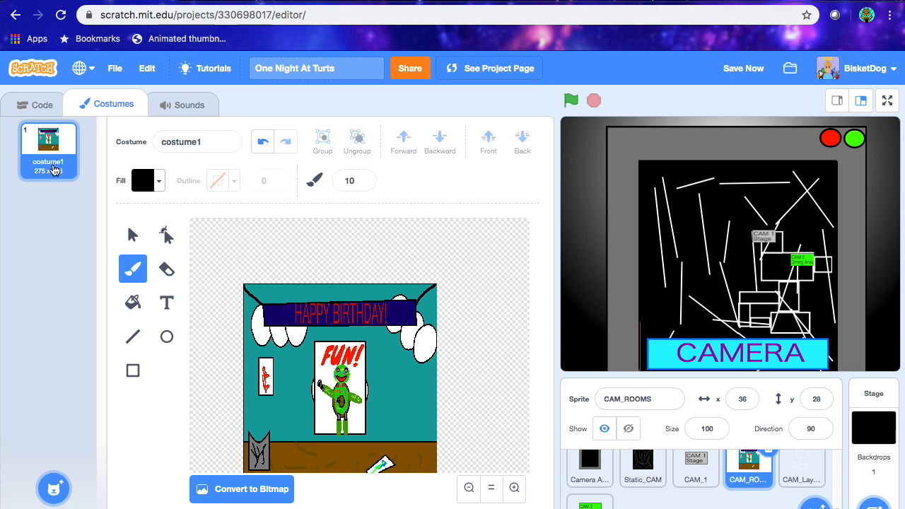
{"action": "right_click", "coordinate": [57, 168]}
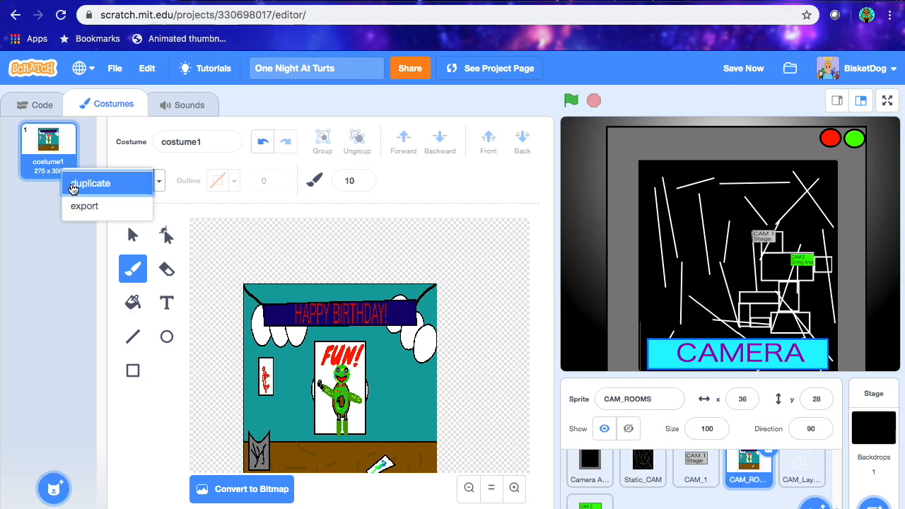
{"action": "left_click", "coordinate": [90, 183]}
- Duplicate the CAM_ROOMS script that receives Cam 1, and set the copy to respond to the CAM 2 message
{"action": "left_click", "coordinate": [27, 104]}
{"action": "left_click", "coordinate": [22, 164]}
{"action": "left_click_drag", "start_coordinate": [70, 296], "coordinate": [146, 319]}
{"action": "left_click", "coordinate": [72, 186]}
{"action": "left_click", "coordinate": [34, 104]}
{"action": "left_click", "coordinate": [22, 164]}
{"action": "left_click_drag", "start_coordinate": [85, 300], "coordinate": [154, 319]}
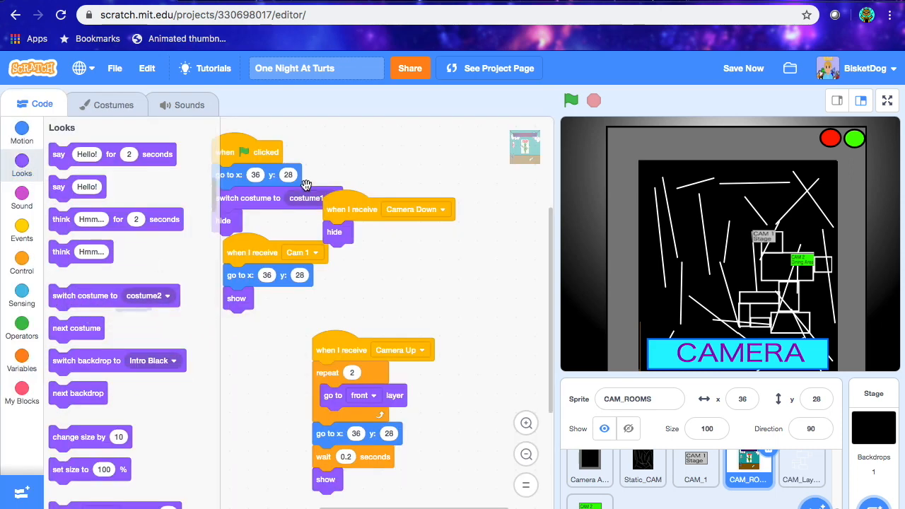
{"action": "right_click", "coordinate": [272, 247]}
{"action": "left_click", "coordinate": [289, 253]}
{"action": "left_click", "coordinate": [456, 243]}
{"action": "left_click", "coordinate": [477, 248]}
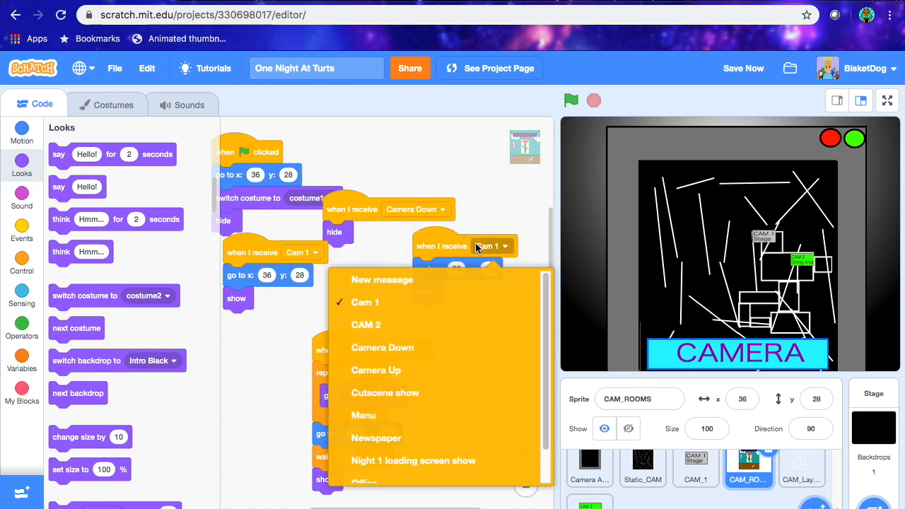
{"action": "left_click", "coordinate": [406, 324]}
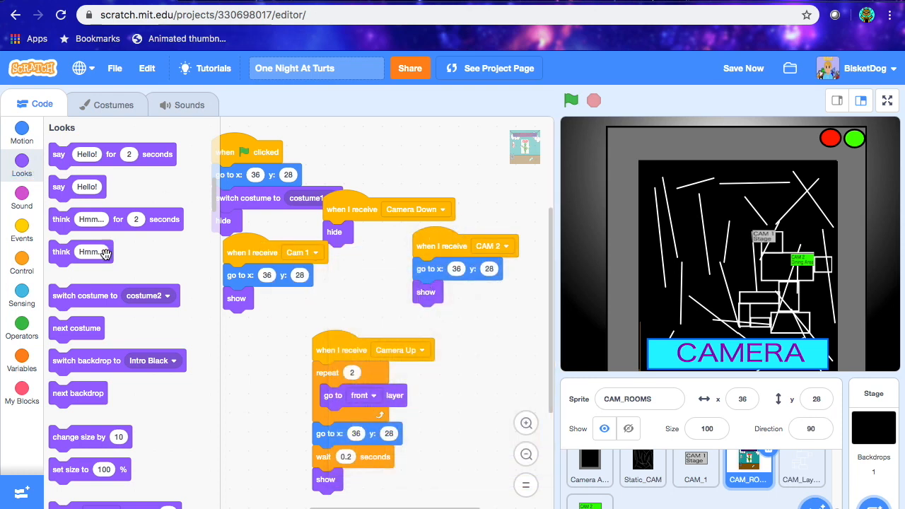
- Insert a "switch costume to costume2" block at the start of the CAM 2 script, and save the project
{"action": "left_click_drag", "start_coordinate": [133, 292], "coordinate": [475, 269]}
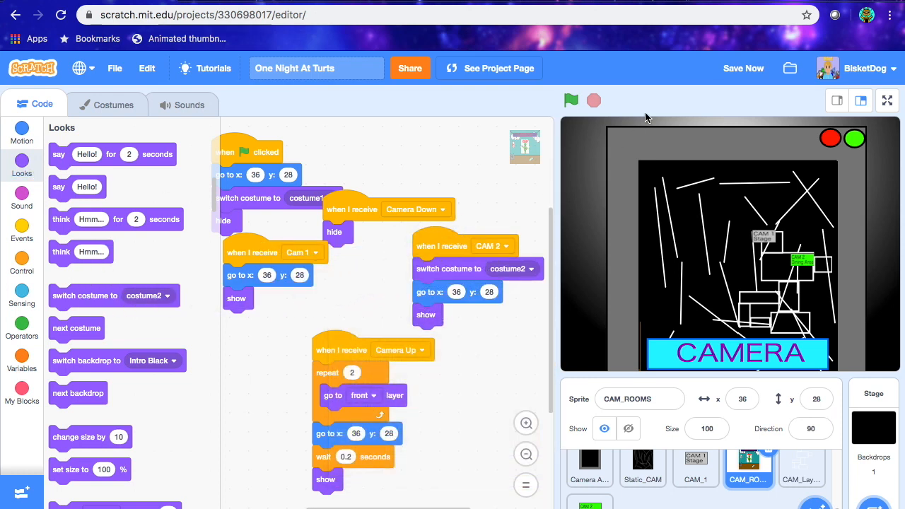
{"action": "left_click", "coordinate": [726, 69]}
{"action": "left_click", "coordinate": [83, 105]}
{"action": "left_click", "coordinate": [42, 106]}
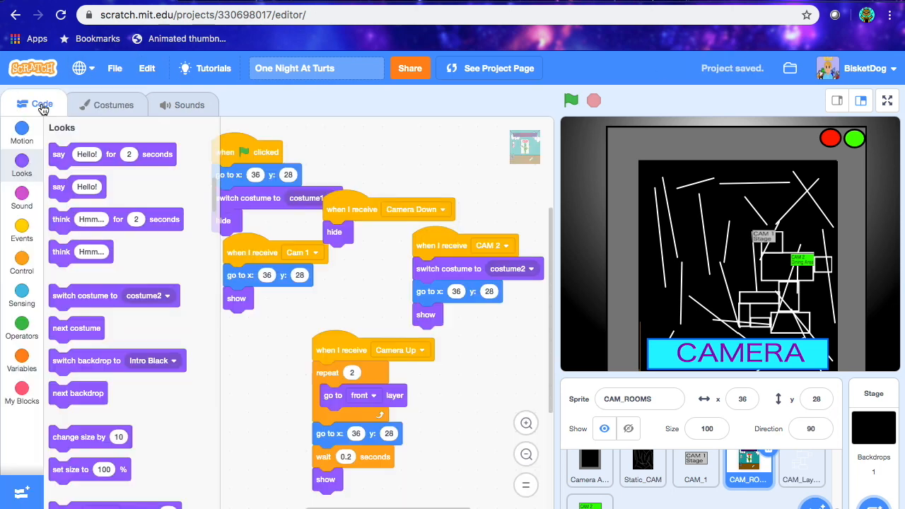
- Insert a switch costume block at the start of the Cam 1 script and set it to costume1
{"action": "left_click_drag", "start_coordinate": [106, 303], "coordinate": [286, 276]}
{"action": "left_click", "coordinate": [311, 277]}
{"action": "left_click", "coordinate": [295, 312]}
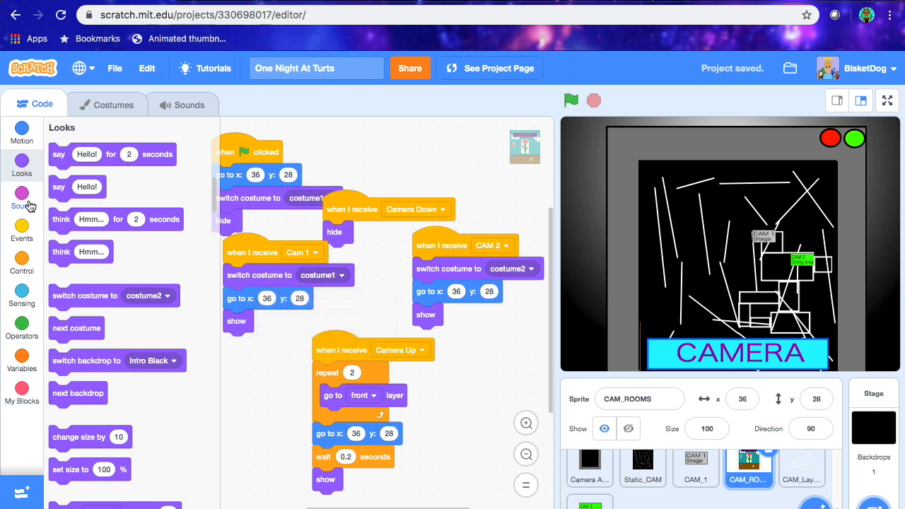
- Add a switch costume block to the start of the Camera Up script, choose its costume, and open the CAM_ROOMS costumes
{"action": "left_click_drag", "start_coordinate": [77, 296], "coordinate": [332, 373]}
{"action": "left_click", "coordinate": [431, 372]}
{"action": "left_click", "coordinate": [383, 408]}
{"action": "left_click", "coordinate": [124, 106]}
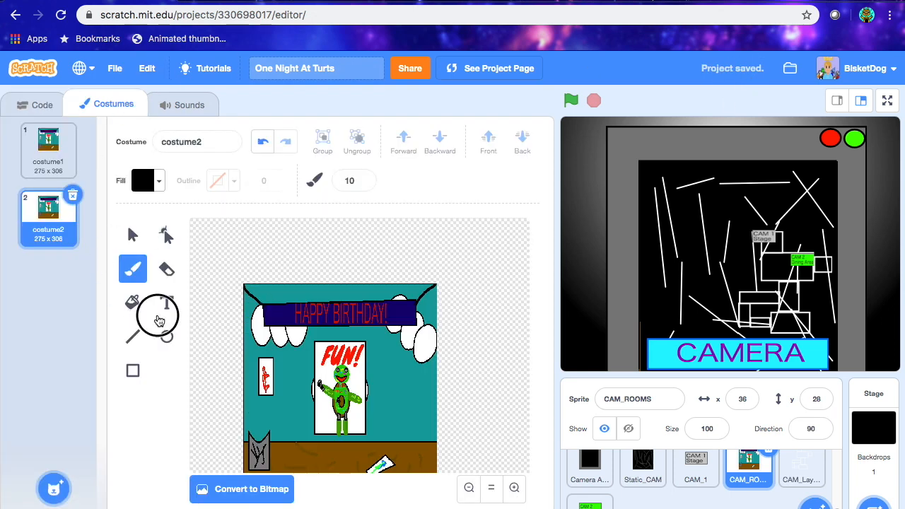
- Clear the duplicated room artwork from costume2
{"action": "left_click", "coordinate": [166, 303]}
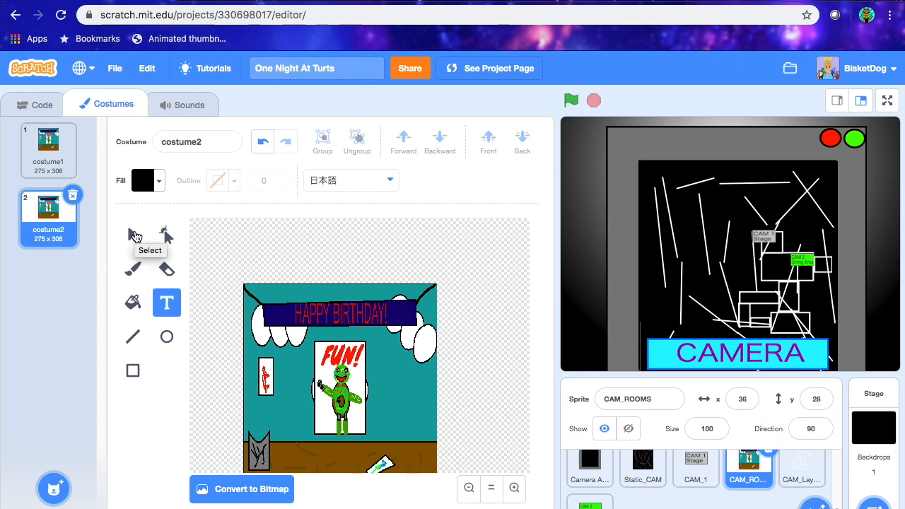
{"action": "left_click", "coordinate": [135, 236]}
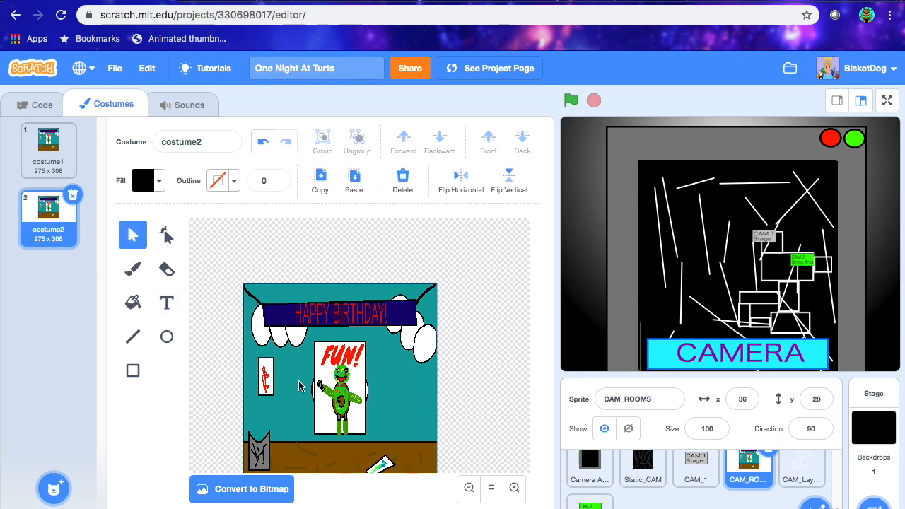
{"action": "left_click", "coordinate": [344, 312]}
{"action": "key", "text": "Delete"}
{"action": "left_click", "coordinate": [49, 150]}
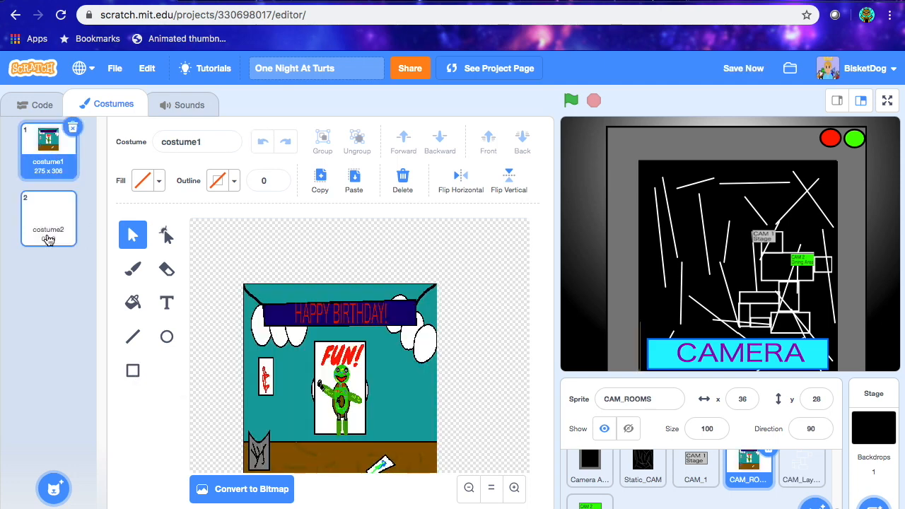
- Copy the room artwork from costume1, paste it into costume2, and save the project
{"action": "left_click", "coordinate": [49, 217]}
{"action": "left_click", "coordinate": [133, 370]}
{"action": "left_click", "coordinate": [49, 149]}
{"action": "left_click", "coordinate": [133, 235]}
{"action": "left_click", "coordinate": [49, 217]}
{"action": "left_click", "coordinate": [48, 150]}
{"action": "left_click", "coordinate": [49, 217]}
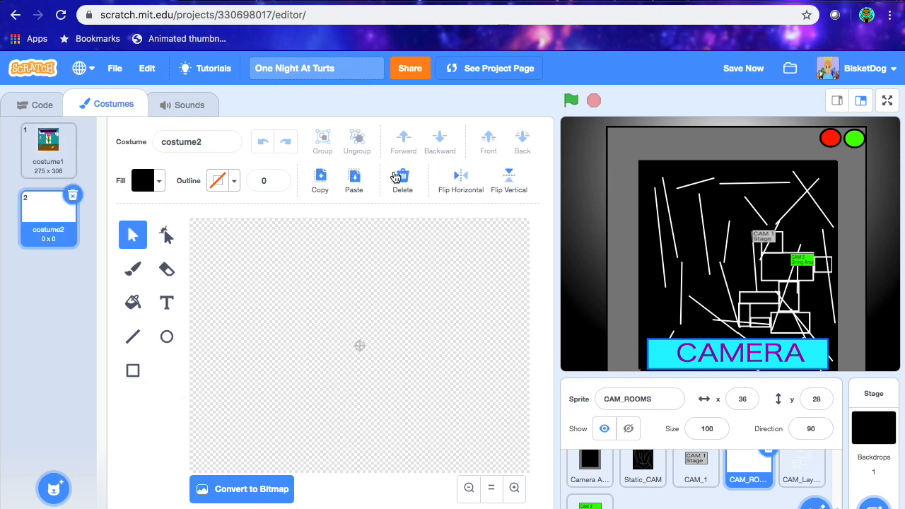
{"action": "left_click", "coordinate": [355, 180]}
{"action": "left_click", "coordinate": [133, 268]}
{"action": "left_click", "coordinate": [743, 69]}
{"action": "left_click", "coordinate": [134, 237]}
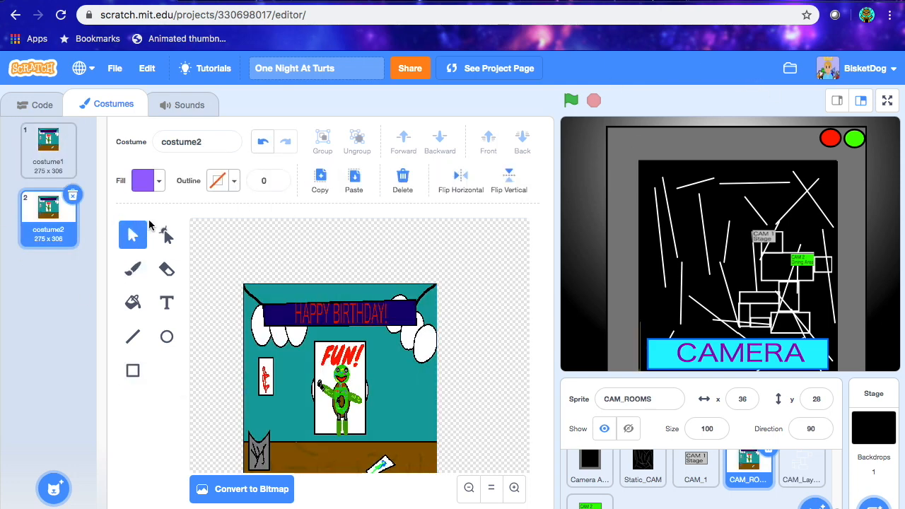
- Draw an unfilled, black-outlined rectangle around the room artwork in costume2 and fit its edges to the room
{"action": "left_click", "coordinate": [133, 370]}
{"action": "left_click", "coordinate": [149, 180]}
{"action": "left_click", "coordinate": [162, 348]}
{"action": "left_click", "coordinate": [156, 324]}
{"action": "left_click", "coordinate": [285, 186]}
{"action": "left_click", "coordinate": [276, 179]}
{"action": "left_click", "coordinate": [277, 178]}
{"action": "left_click", "coordinate": [277, 178]}
{"action": "left_click", "coordinate": [276, 179]}
{"action": "left_click_drag", "start_coordinate": [240, 277], "coordinate": [437, 478]}
{"action": "left_click_drag", "start_coordinate": [239, 380], "coordinate": [242, 379]}
{"action": "left_click_drag", "start_coordinate": [241, 380], "coordinate": [242, 380]}
{"action": "left_click_drag", "start_coordinate": [341, 277], "coordinate": [342, 282]}
- Delete the room artwork inside the black frame, and save the project
{"action": "left_click", "coordinate": [133, 234]}
{"action": "left_click", "coordinate": [318, 361]}
{"action": "key", "text": "BackSpace"}
{"action": "left_click", "coordinate": [743, 68]}
- Search Google Images for "fnaf dining area" and preview the Five Nights at Freddy's Dining Area picture
{"action": "left_click", "coordinate": [535, 1]}
{"action": "type", "text": "fnaf dinging area"}
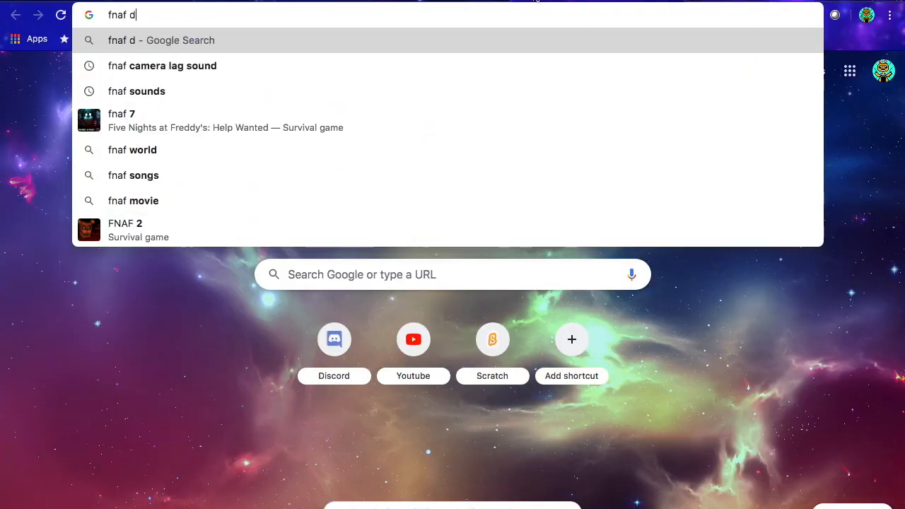
{"action": "key", "text": "Return"}
{"action": "left_click", "coordinate": [263, 225]}
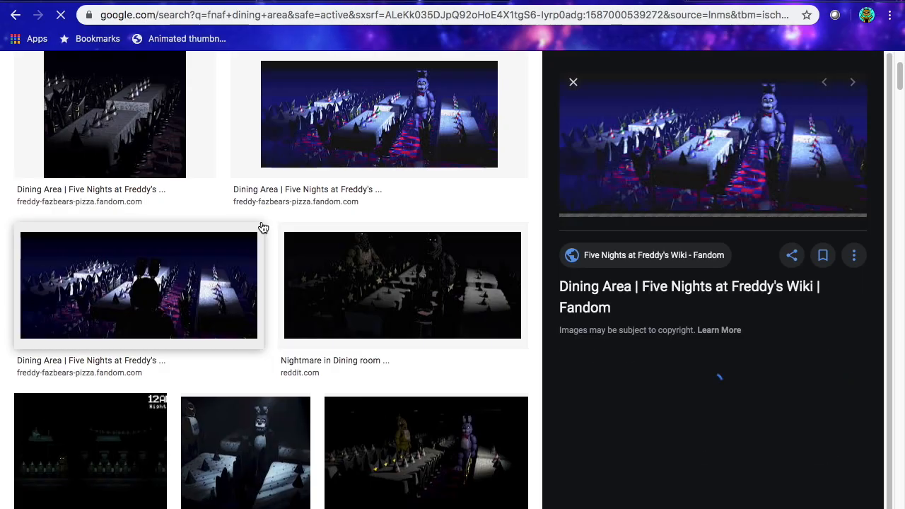
- Check the dining area reference picture once more, and switch back to the Scratch costume editor
{"action": "left_click", "coordinate": [386, 1]}
{"action": "left_click", "coordinate": [143, 0]}
{"action": "left_click", "coordinate": [262, 1]}
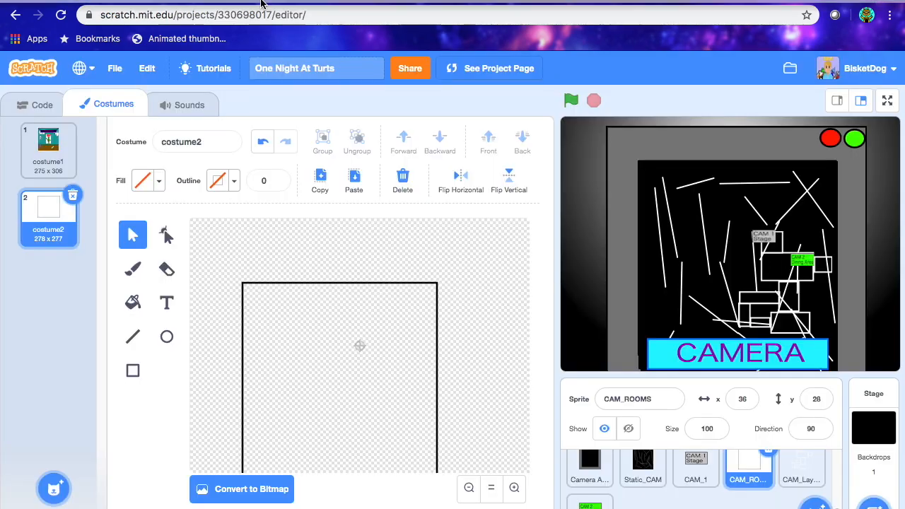
{"action": "left_click", "coordinate": [142, 1]}
{"action": "type", "text": "lol"}
{"action": "key", "text": "Return"}
{"action": "left_click", "coordinate": [263, 1]}
{"action": "left_click", "coordinate": [385, 1]}
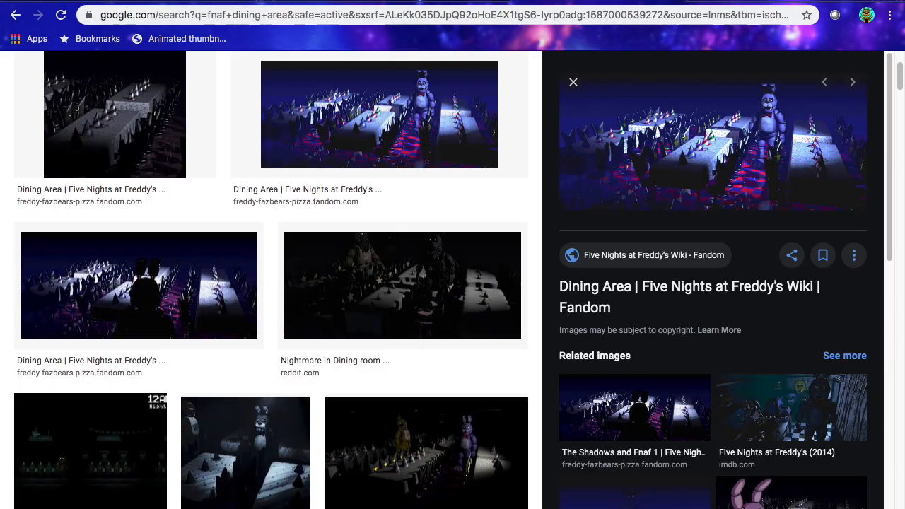
{"action": "left_click", "coordinate": [84, 2]}
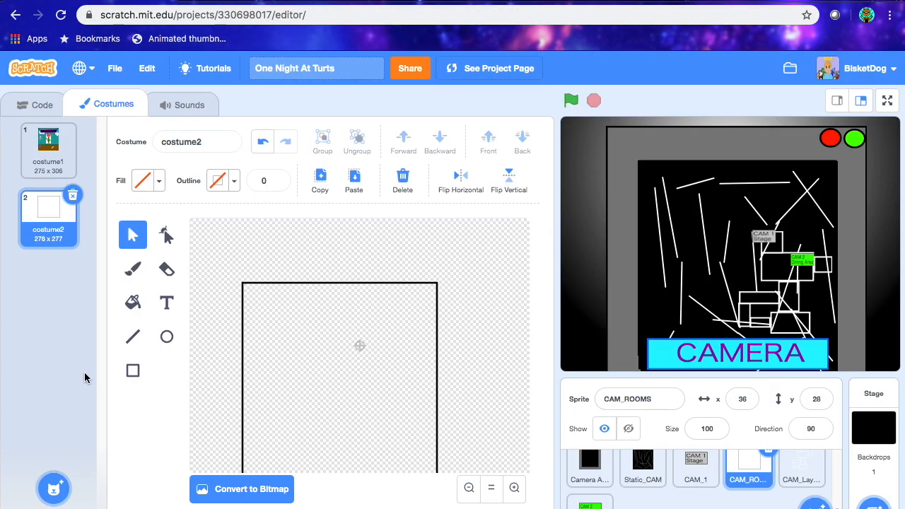
- Draw a brown rectangular tabletop in the frame's lower-left area with a black outline of width 5
{"action": "left_click", "coordinate": [133, 371]}
{"action": "left_click", "coordinate": [147, 180]}
{"action": "left_click_drag", "start_coordinate": [163, 225], "coordinate": [104, 230]}
{"action": "left_click_drag", "start_coordinate": [149, 273], "coordinate": [187, 274]}
{"action": "left_click_drag", "start_coordinate": [175, 324], "coordinate": [150, 318]}
{"action": "left_click", "coordinate": [140, 441]}
{"action": "left_click", "coordinate": [220, 181]}
{"action": "left_click_drag", "start_coordinate": [250, 318], "coordinate": [153, 323]}
{"action": "left_click", "coordinate": [277, 177]}
{"action": "left_click_drag", "start_coordinate": [266, 415], "coordinate": [350, 451]}
{"action": "mouse_move", "coordinate": [332, 435]}
{"action": "left_mouse_down"}
{"action": "mouse_move", "coordinate": [311, 432]}
{"action": "mouse_move", "coordinate": [338, 488]}
{"action": "mouse_move", "coordinate": [324, 459]}
{"action": "mouse_move", "coordinate": [249, 458]}
{"action": "left_mouse_up"}
{"action": "type", "text": "5"}
- Make narrow brown table legs beneath the tabletop from copies of the brown rectangle
{"action": "left_click", "coordinate": [132, 244]}
{"action": "key", "text": "super+c"}
{"action": "key", "text": "super+v"}
{"action": "left_click", "coordinate": [133, 370]}
{"action": "left_click", "coordinate": [133, 235]}
{"action": "left_click", "coordinate": [253, 464]}
{"action": "left_click_drag", "start_coordinate": [245, 470], "coordinate": [262, 460]}
- Duplicate the table's left leg and send the copy to the back
{"action": "left_click", "coordinate": [133, 378]}
{"action": "left_click", "coordinate": [132, 239]}
{"action": "left_click", "coordinate": [253, 463]}
{"action": "left_click", "coordinate": [321, 180]}
{"action": "left_click", "coordinate": [354, 180]}
{"action": "left_click", "coordinate": [522, 146]}
- Duplicate the table's right leg, set the copy beside it, send it to the back, and save the project
{"action": "left_click", "coordinate": [133, 269]}
{"action": "left_click", "coordinate": [133, 241]}
{"action": "left_click", "coordinate": [324, 461]}
{"action": "left_click", "coordinate": [321, 181]}
{"action": "left_click", "coordinate": [354, 181]}
{"action": "left_click_drag", "start_coordinate": [334, 465], "coordinate": [323, 462]}
{"action": "left_click", "coordinate": [522, 147]}
{"action": "left_click", "coordinate": [133, 268]}
{"action": "left_click", "coordinate": [743, 70]}
- Draw a white, black-outlined rectangle above the tabletop as a tablecloth and reshape its lower edge into a wave
{"action": "left_click", "coordinate": [133, 376]}
{"action": "left_click", "coordinate": [149, 181]}
{"action": "left_click_drag", "start_coordinate": [185, 275], "coordinate": [87, 308]}
{"action": "left_click_drag", "start_coordinate": [151, 317], "coordinate": [199, 316]}
{"action": "left_click", "coordinate": [237, 194]}
{"action": "left_click_drag", "start_coordinate": [247, 414], "coordinate": [331, 436]}
{"action": "left_click_drag", "start_coordinate": [287, 416], "coordinate": [288, 413]}
{"action": "left_click_drag", "start_coordinate": [247, 425], "coordinate": [262, 432]}
{"action": "left_click", "coordinate": [166, 240]}
{"action": "left_click_drag", "start_coordinate": [302, 434], "coordinate": [274, 427]}
- Dab red dots across the white tablecloth with the Brush at size 10
{"action": "left_click", "coordinate": [126, 278]}
{"action": "left_click", "coordinate": [149, 181]}
{"action": "left_click_drag", "start_coordinate": [166, 277], "coordinate": [205, 278]}
{"action": "left_click", "coordinate": [234, 280]}
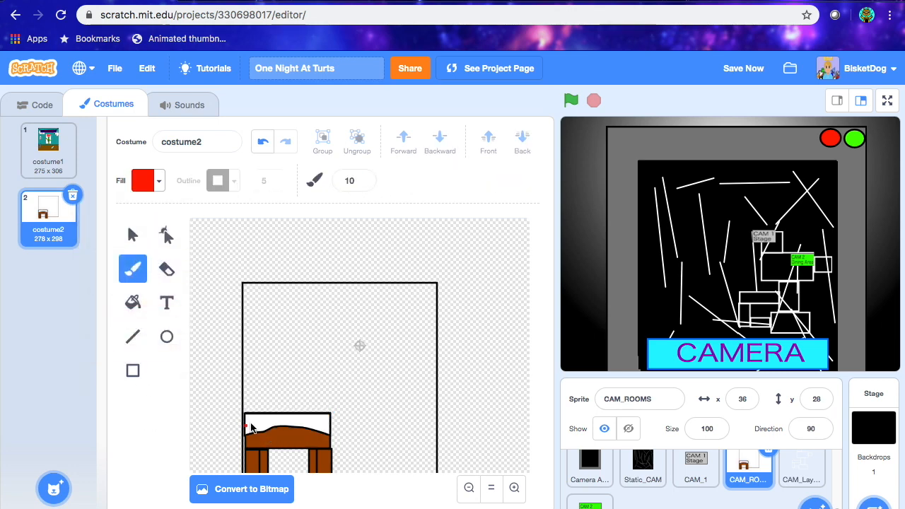
{"action": "left_click", "coordinate": [321, 417]}
{"action": "left_click", "coordinate": [323, 429]}
{"action": "left_click", "coordinate": [247, 424]}
- Add more Brush dots across the tablecloth in green, blue and purple
{"action": "left_click", "coordinate": [149, 181]}
{"action": "mouse_move", "coordinate": [95, 231]}
{"action": "left_mouse_down"}
{"action": "mouse_move", "coordinate": [172, 231]}
{"action": "mouse_move", "coordinate": [95, 231]}
{"action": "mouse_move", "coordinate": [106, 231]}
{"action": "left_mouse_up"}
{"action": "left_click", "coordinate": [260, 426]}
{"action": "left_click", "coordinate": [264, 422]}
{"action": "left_click", "coordinate": [279, 423]}
{"action": "left_click", "coordinate": [320, 425]}
{"action": "left_click", "coordinate": [147, 181]}
{"action": "left_click", "coordinate": [257, 423]}
{"action": "left_click", "coordinate": [266, 417]}
{"action": "left_click", "coordinate": [284, 419]}
{"action": "left_click", "coordinate": [321, 418]}
{"action": "left_click", "coordinate": [147, 181]}
{"action": "left_click", "coordinate": [276, 419]}
- Add yellow Brush dots to the tablecloth, and save the project
{"action": "left_click", "coordinate": [147, 181]}
{"action": "left_click", "coordinate": [256, 432]}
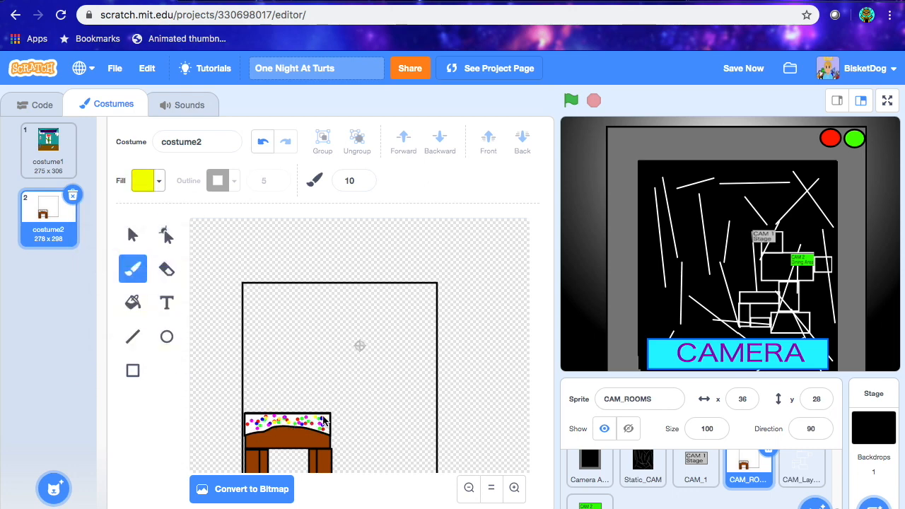
{"action": "left_click", "coordinate": [256, 149]}
{"action": "left_click", "coordinate": [313, 421]}
{"action": "left_click", "coordinate": [252, 429]}
{"action": "left_click", "coordinate": [742, 68]}
{"action": "left_click", "coordinate": [132, 234]}
{"action": "left_click", "coordinate": [323, 461]}
{"action": "left_click", "coordinate": [133, 269]}
{"action": "left_click", "coordinate": [133, 236]}
{"action": "left_click_drag", "start_coordinate": [243, 399], "coordinate": [246, 400]}
{"action": "key", "text": "super+z"}
- Duplicate all of the artwork, place the table copy at the frame's right side, and delete the extra frame copy
{"action": "left_click", "coordinate": [132, 269]}
{"action": "left_click", "coordinate": [132, 235]}
{"action": "key", "text": "ctrl+a"}
{"action": "left_click", "coordinate": [319, 177]}
{"action": "left_click", "coordinate": [354, 177]}
{"action": "mouse_move", "coordinate": [322, 434]}
{"action": "left_mouse_down"}
{"action": "mouse_move", "coordinate": [453, 436]}
{"action": "mouse_move", "coordinate": [448, 426]}
{"action": "left_mouse_up"}
{"action": "left_click", "coordinate": [133, 268]}
{"action": "left_click", "coordinate": [133, 239]}
{"action": "left_click", "coordinate": [437, 282]}
{"action": "key", "text": "Delete"}
- Remove the copied table's legs outside the frame and narrow its tabletop to the frame's right edge
{"action": "left_click", "coordinate": [436, 443]}
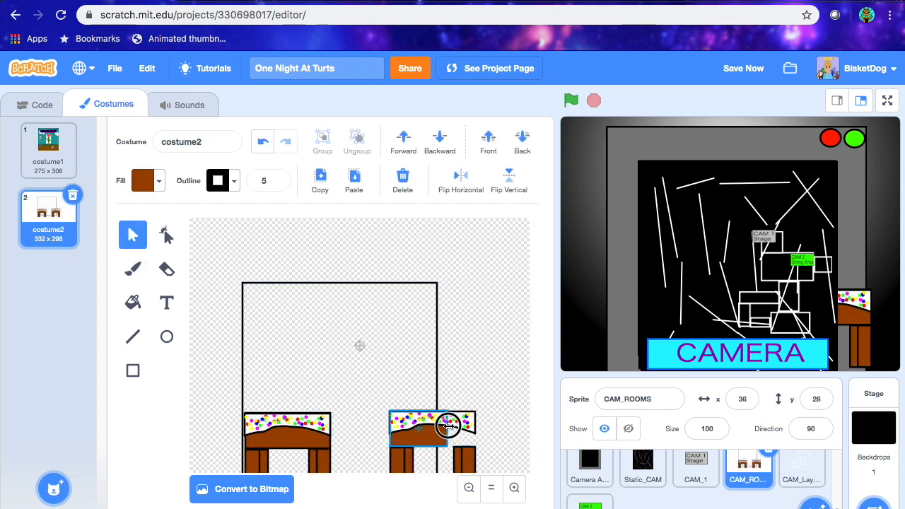
{"action": "left_click", "coordinate": [261, 143]}
{"action": "key", "text": "Delete"}
{"action": "left_click", "coordinate": [468, 442]}
{"action": "left_click_drag", "start_coordinate": [476, 430], "coordinate": [438, 434]}
- Pull in the right edge of the copied table's white tablecloth to meet the frame
{"action": "left_click", "coordinate": [164, 239]}
{"action": "left_click", "coordinate": [473, 418]}
{"action": "left_click_drag", "start_coordinate": [475, 411], "coordinate": [436, 431]}
{"action": "key", "text": "super+z"}
{"action": "left_click", "coordinate": [464, 419]}
{"action": "left_click", "coordinate": [133, 234]}
{"action": "left_click", "coordinate": [144, 265]}
{"action": "left_click", "coordinate": [134, 237]}
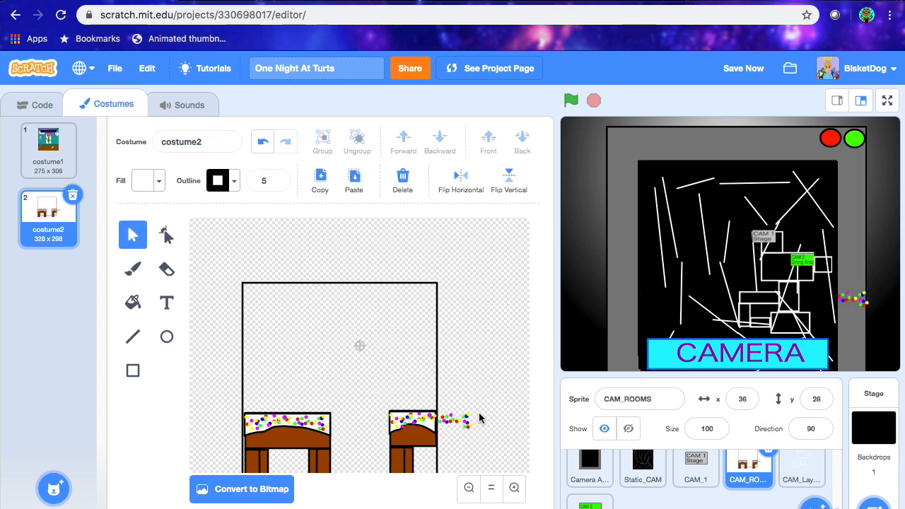
- Delete the leftover coloured dots outside the frame's right edge, and save the project
{"action": "left_click", "coordinate": [468, 422]}
{"action": "key", "text": "Delete"}
{"action": "left_click", "coordinate": [468, 420]}
{"action": "key", "text": "Delete"}
{"action": "left_click", "coordinate": [450, 420]}
{"action": "key", "text": "Delete"}
{"action": "left_click", "coordinate": [445, 422]}
{"action": "key", "text": "Delete"}
{"action": "left_click", "coordinate": [440, 422]}
{"action": "key", "text": "Delete"}
{"action": "left_click", "coordinate": [467, 416]}
{"action": "key", "text": "Delete"}
{"action": "left_click", "coordinate": [464, 426]}
{"action": "left_click", "coordinate": [728, 68]}
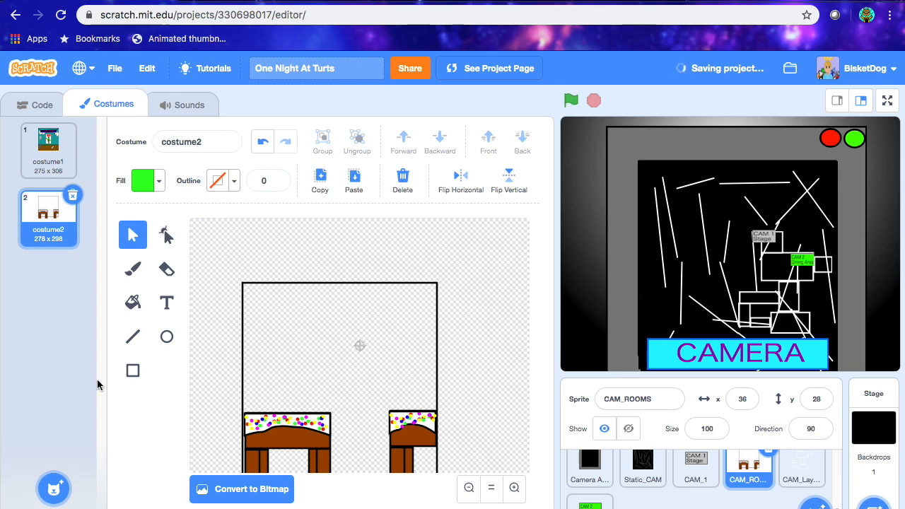
- Draw a pink rectangle without outline filling the room frame in costume2, and send it behind the tables
{"action": "left_click", "coordinate": [133, 370]}
{"action": "left_click", "coordinate": [142, 181]}
{"action": "left_click_drag", "start_coordinate": [128, 229], "coordinate": [171, 230]}
{"action": "left_click_drag", "start_coordinate": [183, 274], "coordinate": [148, 275]}
{"action": "left_click", "coordinate": [276, 355]}
{"action": "left_click_drag", "start_coordinate": [244, 284], "coordinate": [436, 478]}
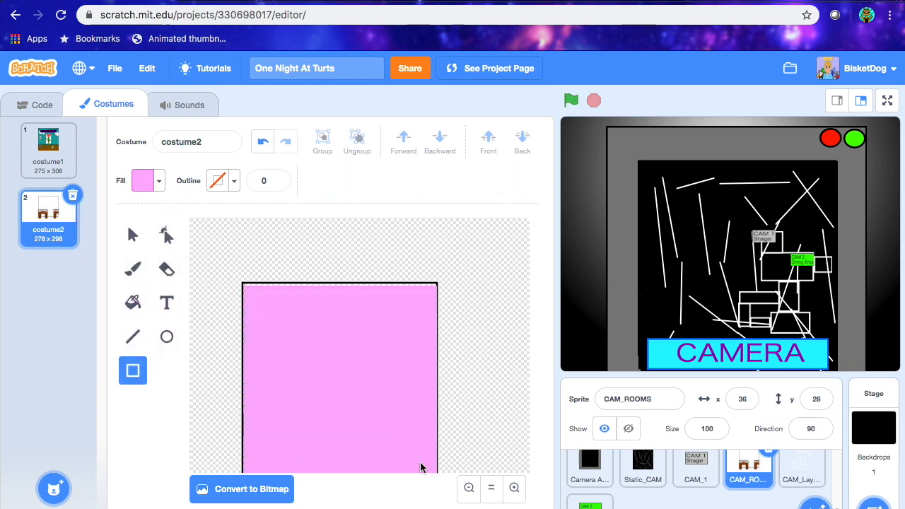
{"action": "left_click", "coordinate": [522, 143]}
{"action": "left_click", "coordinate": [132, 274]}
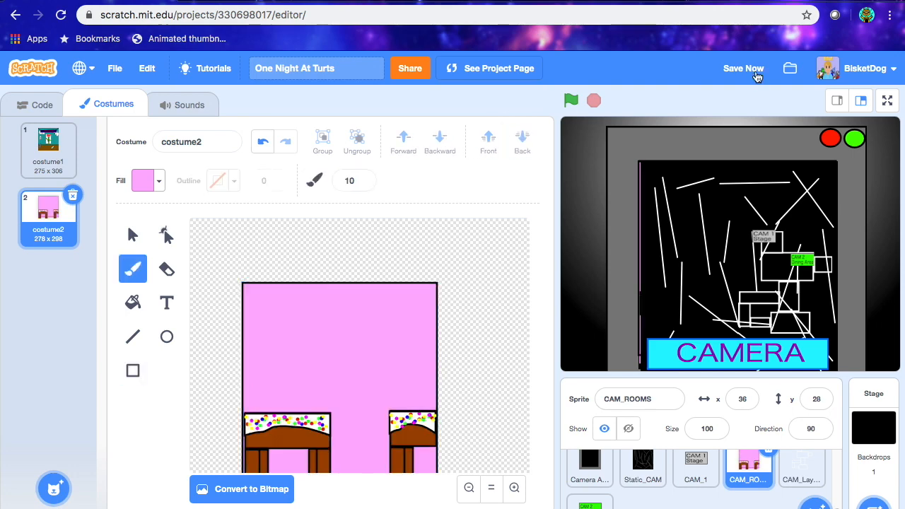
- Draw black floor edge lines meeting at the room's back corner, set their width to 8, and layer them behind the tables
{"action": "left_click", "coordinate": [133, 337]}
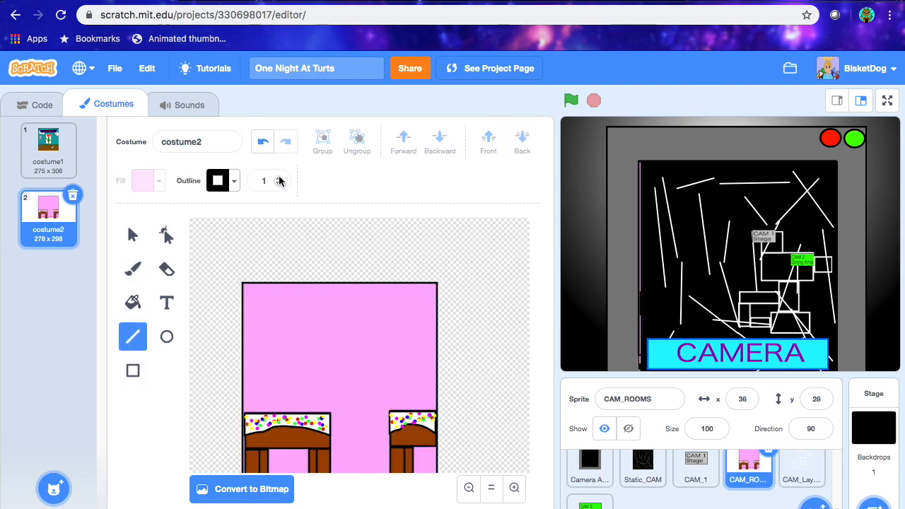
{"action": "mouse_move", "coordinate": [436, 472]}
{"action": "left_mouse_down"}
{"action": "mouse_move", "coordinate": [391, 440]}
{"action": "mouse_move", "coordinate": [383, 417]}
{"action": "left_mouse_up"}
{"action": "mouse_move", "coordinate": [384, 417]}
{"action": "left_mouse_down"}
{"action": "mouse_move", "coordinate": [266, 416]}
{"action": "mouse_move", "coordinate": [247, 471]}
{"action": "left_mouse_up"}
{"action": "left_click", "coordinate": [133, 236]}
{"action": "left_click", "coordinate": [365, 417]}
{"action": "left_click", "coordinate": [276, 178]}
{"action": "left_click", "coordinate": [276, 178]}
{"action": "left_click", "coordinate": [276, 178]}
{"action": "left_click", "coordinate": [276, 178]}
{"action": "left_click", "coordinate": [523, 142]}
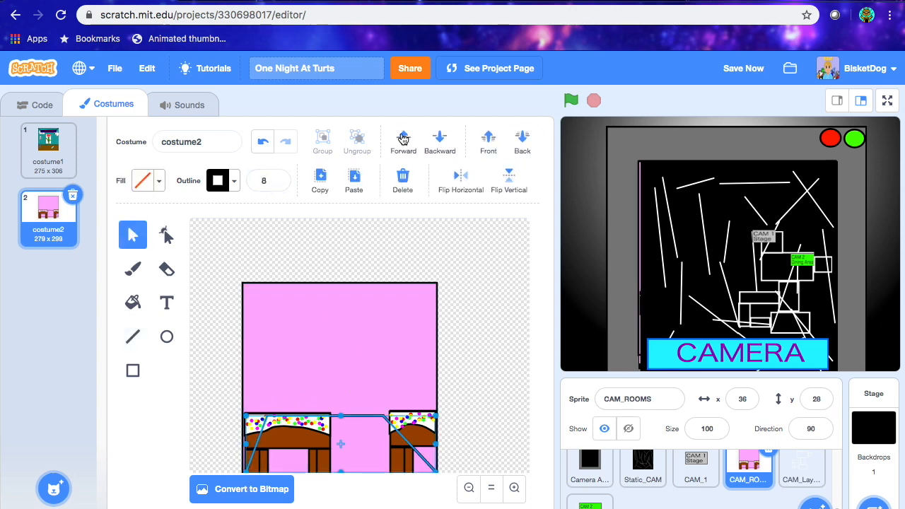
{"action": "key", "text": "b"}
- Draw a vertical black wall line, width 8, from the back floor corner up to the frame's top edge
{"action": "key", "text": "l"}
{"action": "left_click_drag", "start_coordinate": [383, 417], "coordinate": [386, 282]}
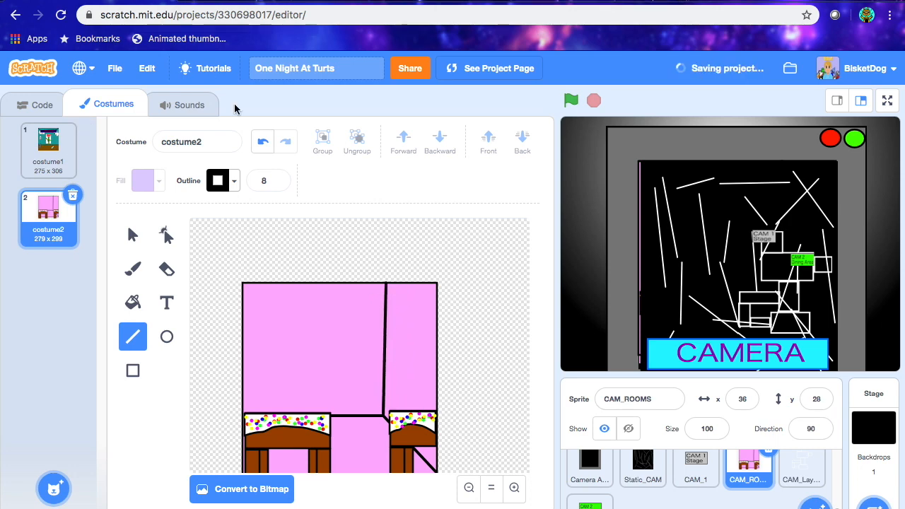
{"action": "left_click", "coordinate": [64, 166]}
{"action": "left_click", "coordinate": [71, 227]}
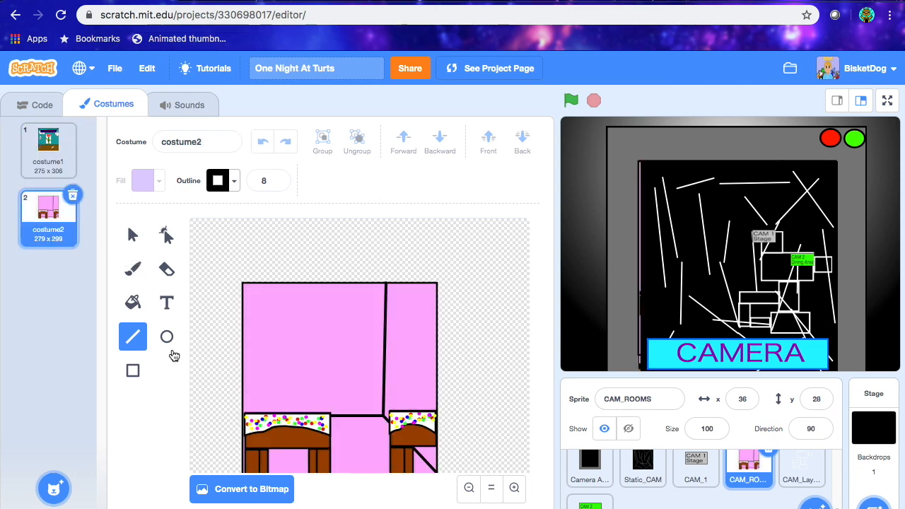
- Draw a white poster rectangle with a black outline of width 8 on the pink back wall
{"action": "left_click", "coordinate": [139, 378]}
{"action": "left_click", "coordinate": [147, 180]}
{"action": "left_click_drag", "start_coordinate": [133, 275], "coordinate": [33, 274]}
{"action": "left_click_drag", "start_coordinate": [304, 302], "coordinate": [366, 388]}
- Write "50% Off Tacos This Week Only!" in red over four lines on the white poster
{"action": "left_click", "coordinate": [165, 301]}
{"action": "left_click", "coordinate": [147, 180]}
{"action": "left_click_drag", "start_coordinate": [32, 273], "coordinate": [191, 273]}
{"action": "left_click", "coordinate": [313, 318]}
{"action": "type", "text": "5"}
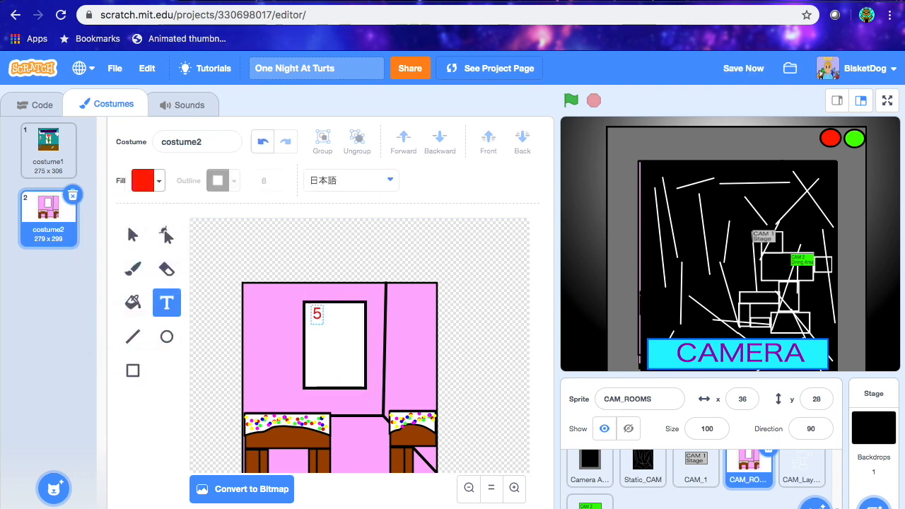
{"action": "type", "text": "0%"}
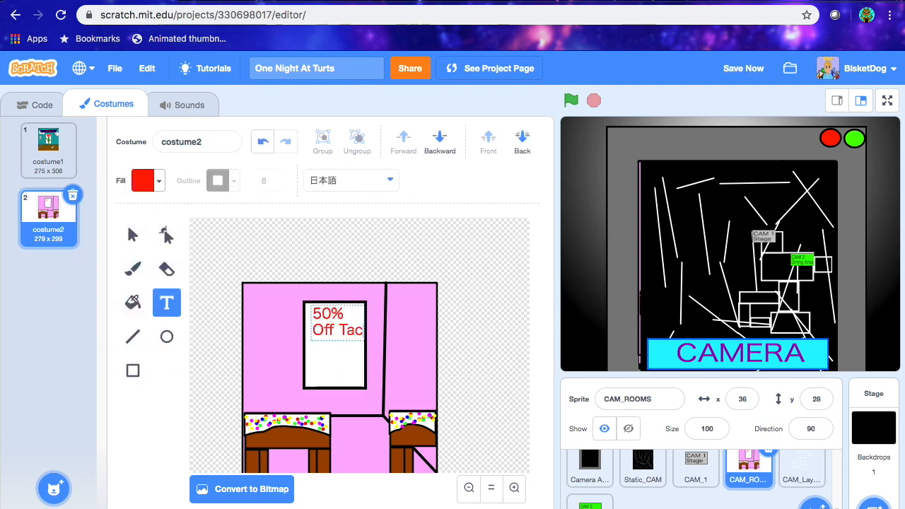
{"action": "key", "text": "Return"}
{"action": "type", "text": "Off Tacos"}
{"action": "key", "text": "Return"}
{"action": "type", "text": "This Week"}
{"action": "key", "text": "Return"}
{"action": "type", "text": "Only!"}
- Move and shrink the red text so it fits the poster's width and leaves its lower part empty
{"action": "left_click", "coordinate": [132, 234]}
{"action": "left_click_drag", "start_coordinate": [350, 343], "coordinate": [349, 340]}
{"action": "left_click_drag", "start_coordinate": [312, 336], "coordinate": [306, 336]}
{"action": "left_click_drag", "start_coordinate": [365, 336], "coordinate": [363, 337]}
{"action": "left_click_drag", "start_coordinate": [335, 369], "coordinate": [335, 360]}
{"action": "left_click", "coordinate": [144, 267]}
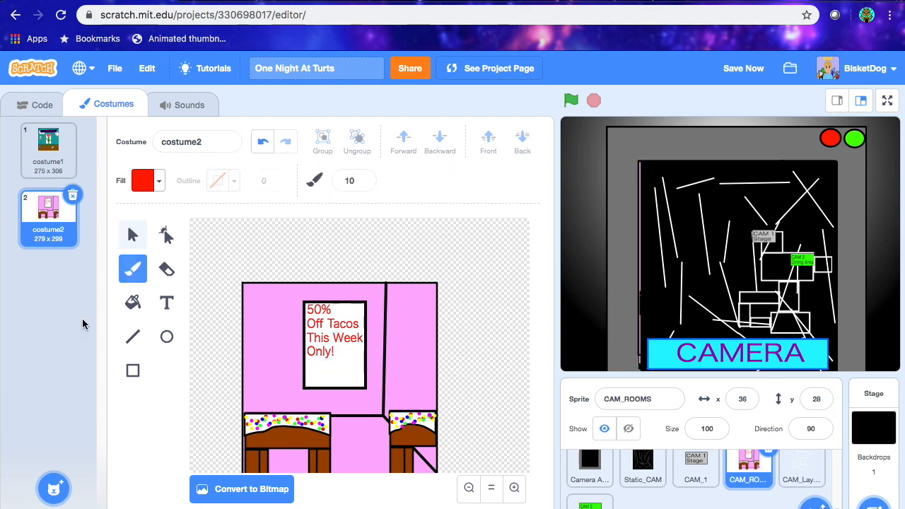
- Add the Taco costume from the costume library and copy its artwork
{"action": "left_click", "coordinate": [54, 488]}
{"action": "type", "text": "taco"}
{"action": "left_click", "coordinate": [69, 205]}
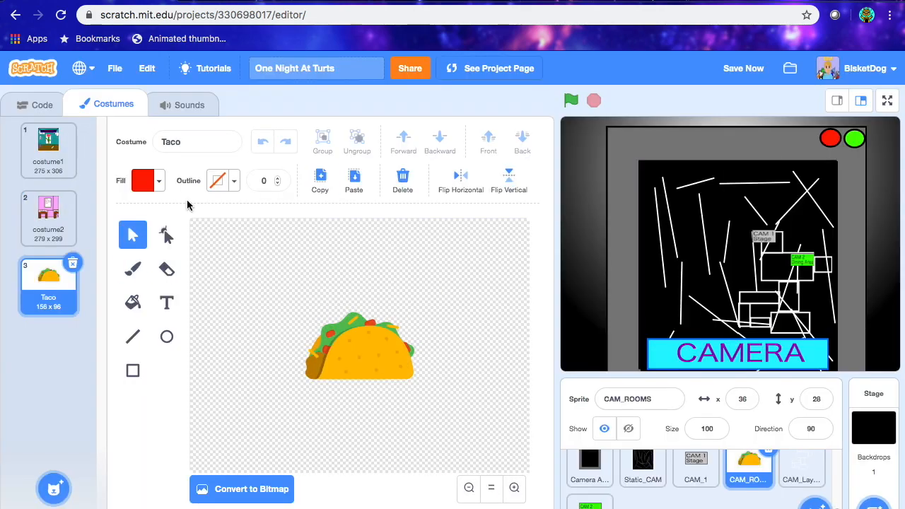
{"action": "left_click", "coordinate": [329, 181]}
- Paste the taco into costume2, shrink it into the poster's lower part, and delete the separate Taco costume
{"action": "left_click", "coordinate": [48, 212]}
{"action": "left_click", "coordinate": [355, 180]}
{"action": "left_click_drag", "start_coordinate": [361, 315], "coordinate": [362, 368]}
{"action": "left_click_drag", "start_coordinate": [307, 376], "coordinate": [333, 374]}
{"action": "mouse_move", "coordinate": [333, 367]}
{"action": "left_mouse_down"}
{"action": "mouse_move", "coordinate": [370, 372]}
{"action": "mouse_move", "coordinate": [342, 372]}
{"action": "left_mouse_up"}
{"action": "left_click_drag", "start_coordinate": [337, 383], "coordinate": [337, 388]}
{"action": "left_click_drag", "start_coordinate": [337, 377], "coordinate": [337, 374]}
{"action": "left_click", "coordinate": [142, 271]}
{"action": "left_click", "coordinate": [62, 305]}
{"action": "left_click", "coordinate": [73, 263]}
- Draw a light red rectangle without outline over the room's floor area, starting at the back floor corner
{"action": "left_click", "coordinate": [132, 302]}
{"action": "left_click", "coordinate": [144, 180]}
{"action": "left_click_drag", "start_coordinate": [152, 257], "coordinate": [205, 260]}
{"action": "left_click", "coordinate": [188, 418]}
{"action": "left_click", "coordinate": [133, 370]}
{"action": "mouse_move", "coordinate": [384, 417]}
{"action": "left_mouse_down"}
{"action": "mouse_move", "coordinate": [268, 459]}
{"action": "mouse_move", "coordinate": [245, 478]}
{"action": "left_mouse_up"}
- Reshape the red floor rectangle by pulling its lower right corner outward along the slanted floor line
{"action": "left_click", "coordinate": [166, 235]}
{"action": "left_click_drag", "start_coordinate": [384, 417], "coordinate": [382, 415]}
{"action": "left_click", "coordinate": [258, 143]}
{"action": "left_click", "coordinate": [139, 231]}
{"action": "left_click_drag", "start_coordinate": [294, 435], "coordinate": [298, 419]}
{"action": "left_click", "coordinate": [167, 235]}
{"action": "left_click_drag", "start_coordinate": [386, 463], "coordinate": [417, 474]}
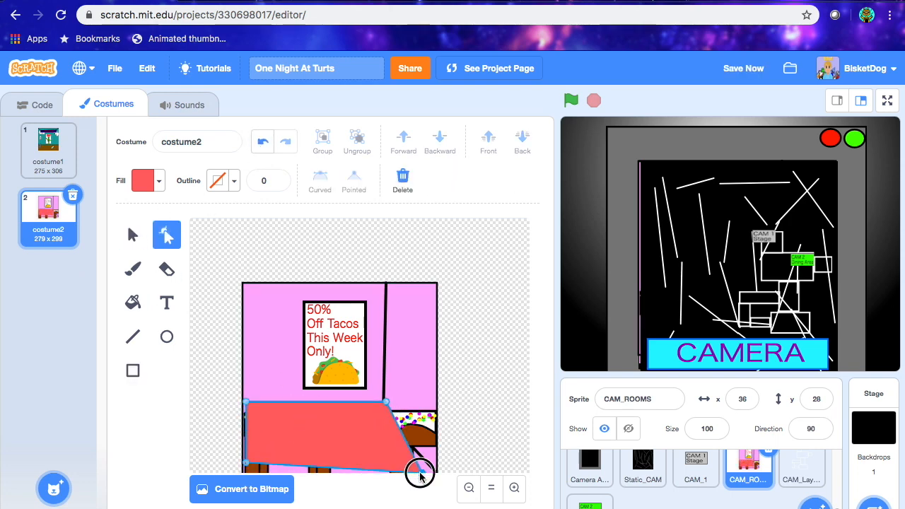
- Align the red floor with the floor lines and layer it behind the tables, just in front of the pink wall
{"action": "left_click", "coordinate": [133, 235]}
{"action": "left_click_drag", "start_coordinate": [289, 440], "coordinate": [290, 456]}
{"action": "left_click", "coordinate": [167, 234]}
{"action": "left_click_drag", "start_coordinate": [411, 471], "coordinate": [432, 470]}
{"action": "left_click", "coordinate": [522, 142]}
{"action": "left_click", "coordinate": [409, 140]}
{"action": "left_click", "coordinate": [126, 269]}
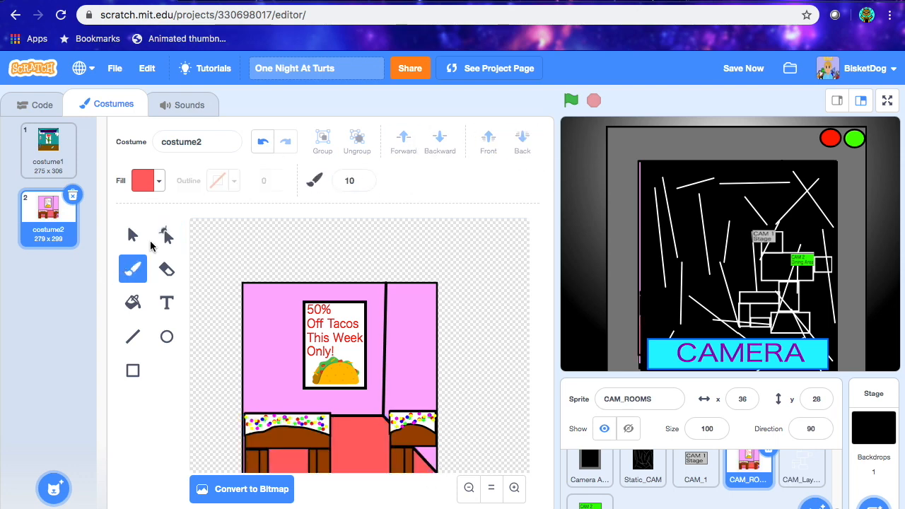
- Draw a blue square floor tile between the tables, and paste a copy of it layered behind the tables
{"action": "left_click", "coordinate": [140, 239]}
{"action": "left_click", "coordinate": [136, 370]}
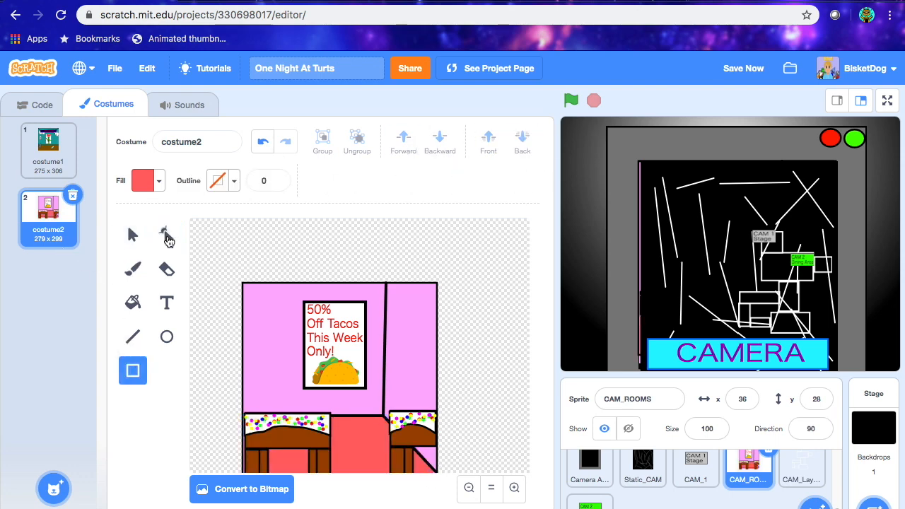
{"action": "left_click", "coordinate": [148, 180]}
{"action": "left_click", "coordinate": [156, 228]}
{"action": "mouse_move", "coordinate": [220, 241]}
{"action": "left_mouse_down"}
{"action": "mouse_move", "coordinate": [258, 273]}
{"action": "mouse_move", "coordinate": [349, 448]}
{"action": "mouse_move", "coordinate": [357, 440]}
{"action": "mouse_move", "coordinate": [307, 439]}
{"action": "mouse_move", "coordinate": [403, 438]}
{"action": "left_mouse_up"}
{"action": "left_click", "coordinate": [132, 234]}
{"action": "left_click", "coordinate": [322, 182]}
{"action": "left_click", "coordinate": [343, 185]}
{"action": "left_click", "coordinate": [522, 142]}
{"action": "left_click", "coordinate": [403, 142]}
- Paste another blue tile behind the tables, move it to the floor's left edge, and save the project
{"action": "left_click", "coordinate": [212, 280]}
{"action": "left_click", "coordinate": [359, 438]}
{"action": "left_click", "coordinate": [347, 183]}
{"action": "left_click", "coordinate": [522, 150]}
{"action": "left_click", "coordinate": [413, 136]}
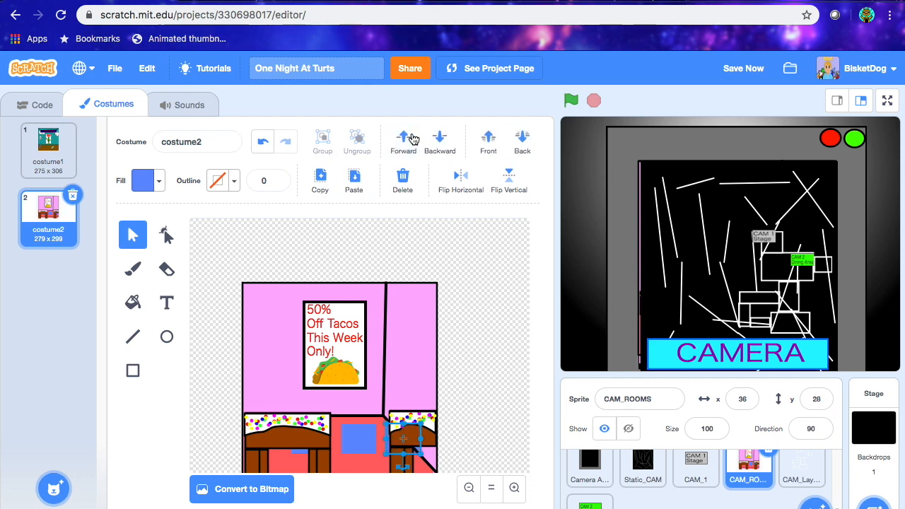
{"action": "left_click_drag", "start_coordinate": [403, 438], "coordinate": [247, 432]}
{"action": "left_click", "coordinate": [133, 277]}
{"action": "left_click", "coordinate": [741, 73]}
- Duplicate the blue tile between the tables and place the copy directly below it
{"action": "left_click", "coordinate": [132, 236]}
{"action": "left_click", "coordinate": [363, 432]}
{"action": "left_click", "coordinate": [329, 174]}
{"action": "left_click", "coordinate": [348, 179]}
{"action": "left_click_drag", "start_coordinate": [354, 442], "coordinate": [359, 471]}
{"action": "left_click", "coordinate": [133, 269]}
{"action": "left_click", "coordinate": [133, 234]}
- Arrange the blue tiles beneath the left table and layer them behind its legs, just above the red floor
{"action": "left_click", "coordinate": [301, 460]}
{"action": "left_click", "coordinate": [521, 141]}
{"action": "left_click", "coordinate": [403, 142]}
{"action": "left_click", "coordinate": [132, 269]}
{"action": "left_click", "coordinate": [133, 234]}
{"action": "mouse_move", "coordinate": [275, 453]}
{"action": "left_mouse_down"}
{"action": "mouse_move", "coordinate": [274, 486]}
{"action": "mouse_move", "coordinate": [262, 466]}
{"action": "left_mouse_up"}
{"action": "left_click", "coordinate": [521, 141]}
{"action": "left_click", "coordinate": [404, 141]}
{"action": "key", "text": "b"}
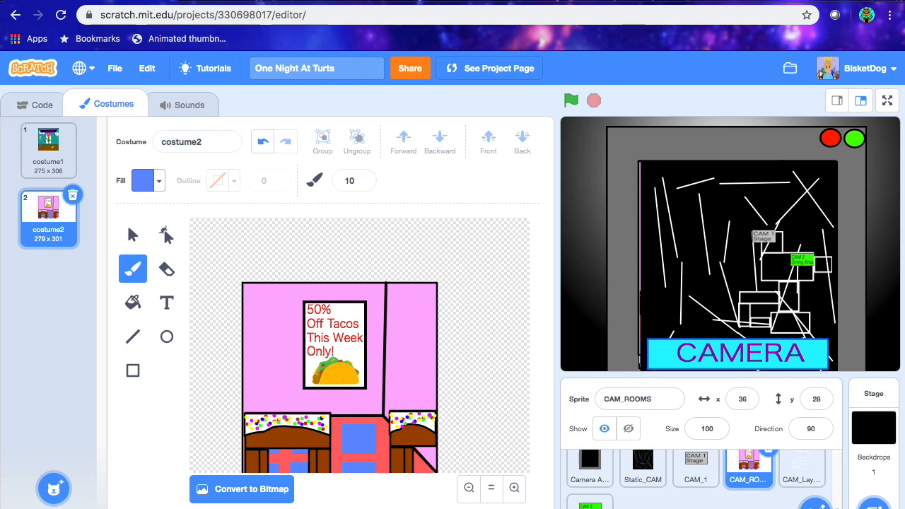
- Run the game in full screen, open the camera, and view CAM 2 Dining Area
{"action": "right_click", "coordinate": [598, 501]}
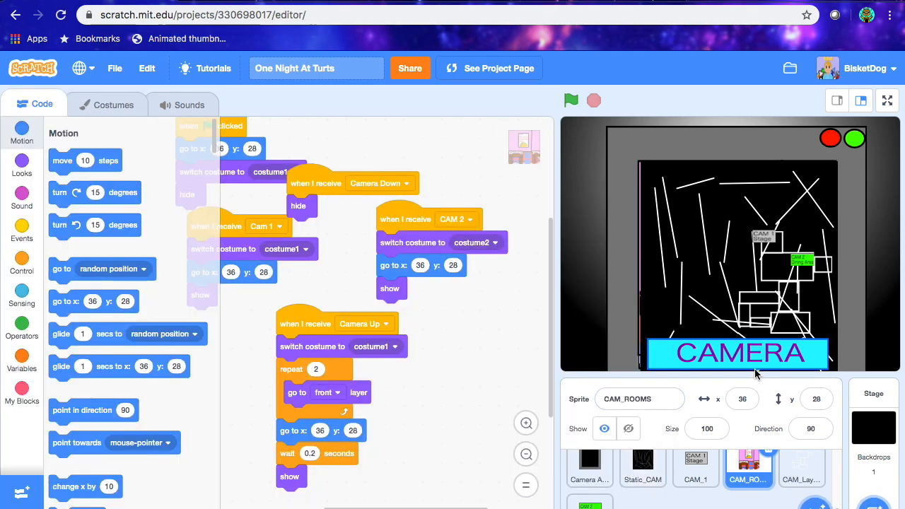
{"action": "scroll", "coordinate": [672, 456], "scroll_direction": "up", "scroll_amount": 1}
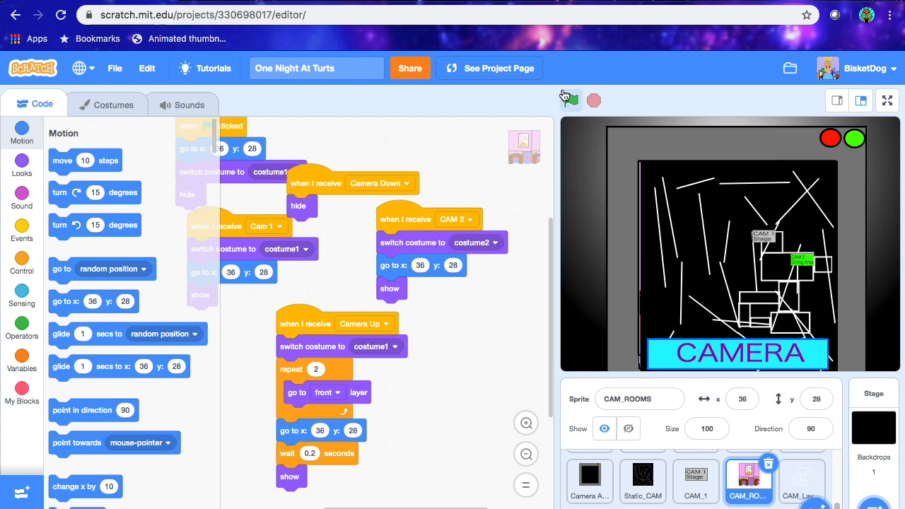
{"action": "left_click", "coordinate": [570, 100]}
{"action": "left_click", "coordinate": [887, 103]}
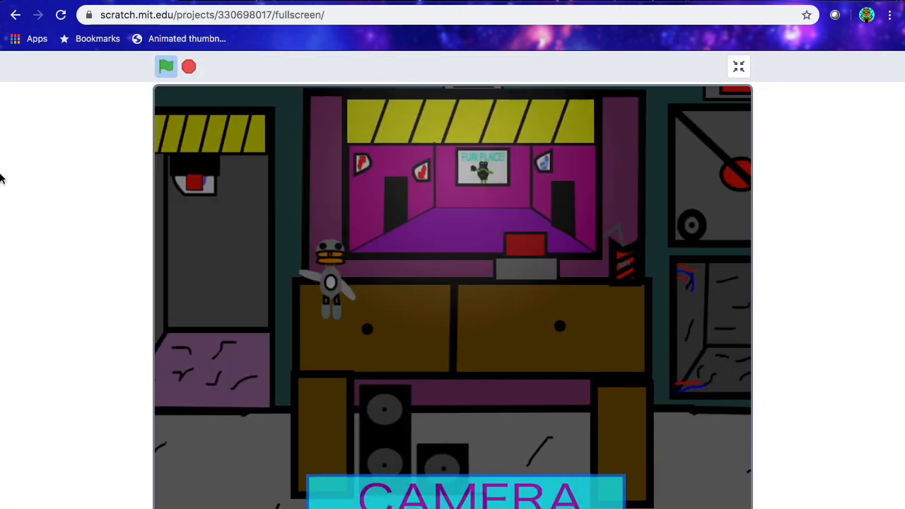
{"action": "left_click", "coordinate": [393, 501]}
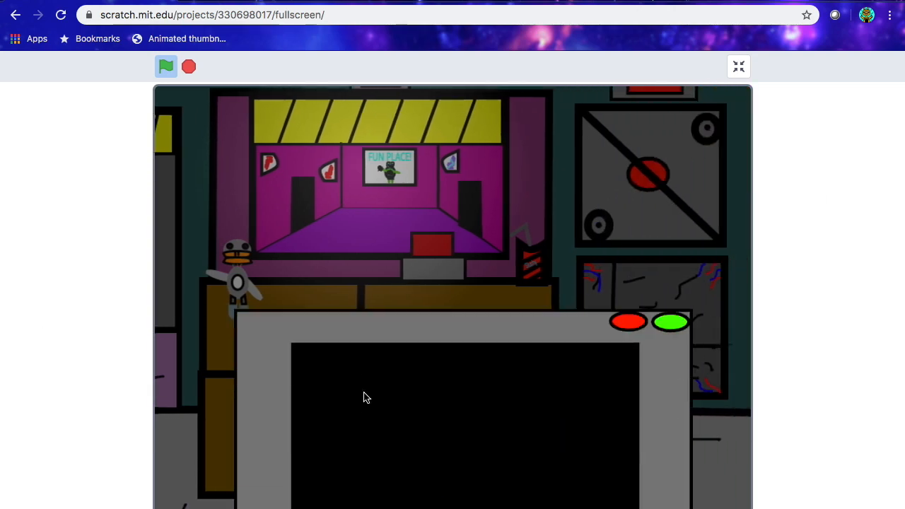
{"action": "left_click", "coordinate": [461, 503]}
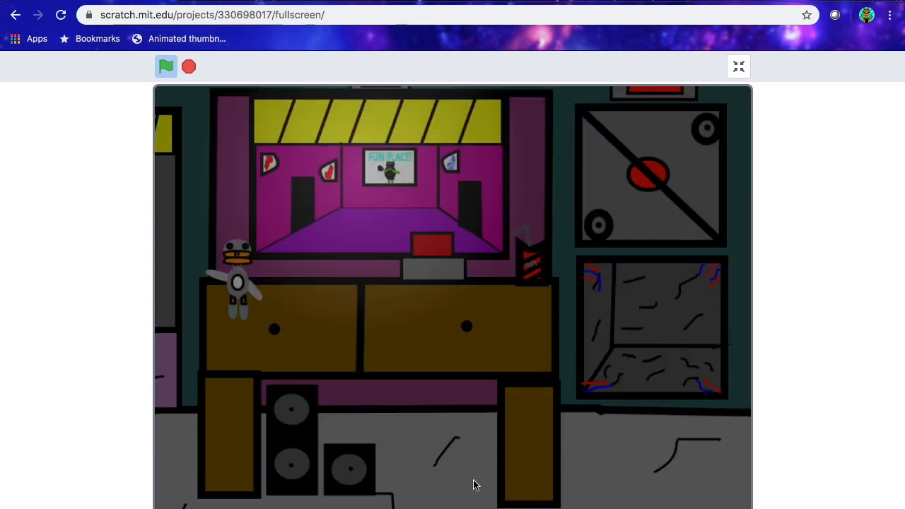
{"action": "left_click", "coordinate": [472, 497]}
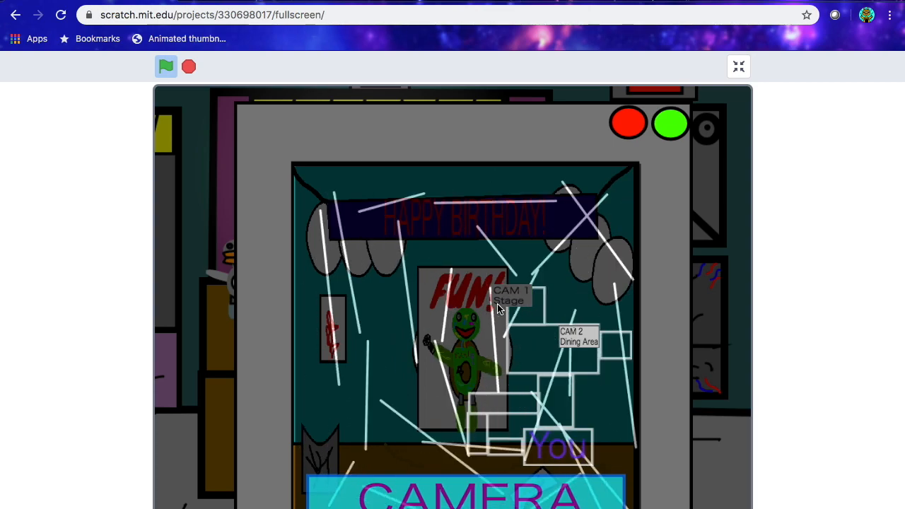
{"action": "left_click", "coordinate": [578, 345]}
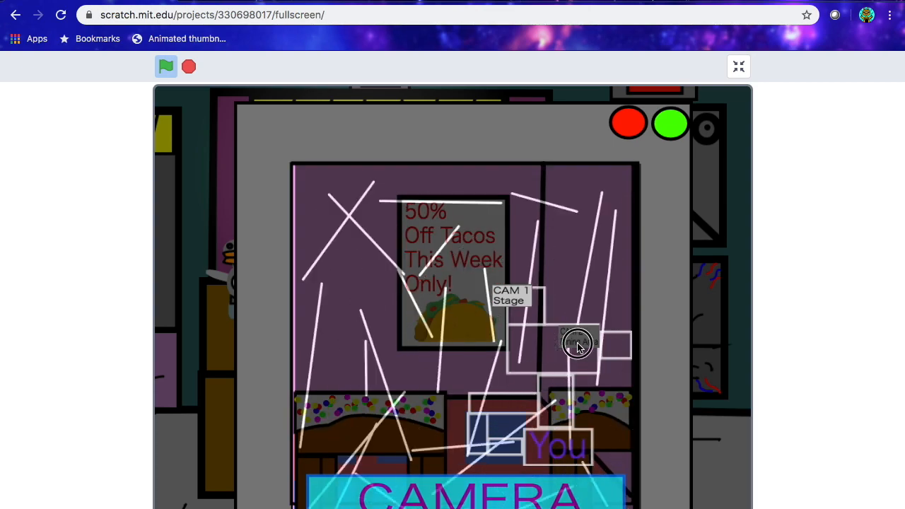
- Test switching back and forth between CAM 1 Stage and CAM 2 Dining Area, and close the camera
{"action": "left_click", "coordinate": [516, 291]}
{"action": "left_click", "coordinate": [580, 338]}
{"action": "left_click", "coordinate": [510, 293]}
{"action": "left_click", "coordinate": [596, 337]}
{"action": "left_click", "coordinate": [518, 303]}
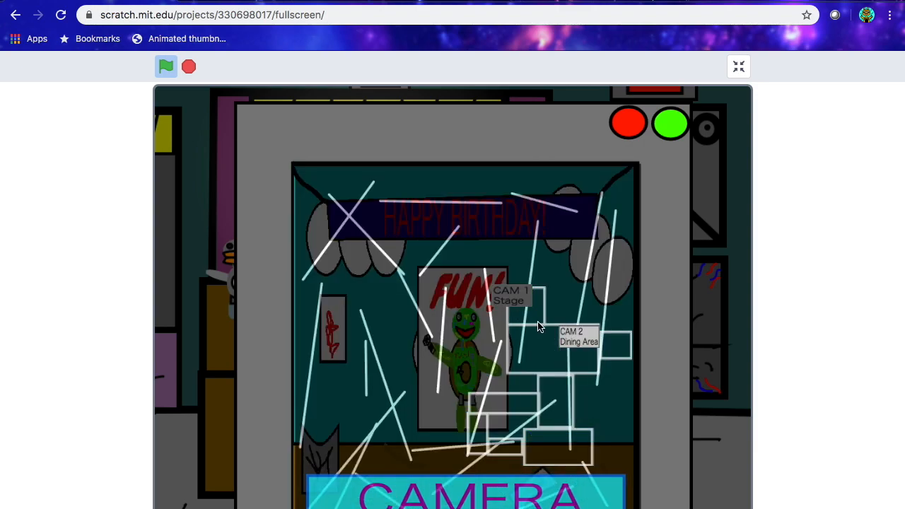
{"action": "left_click", "coordinate": [565, 336]}
{"action": "left_click", "coordinate": [509, 292]}
{"action": "left_click", "coordinate": [501, 476]}
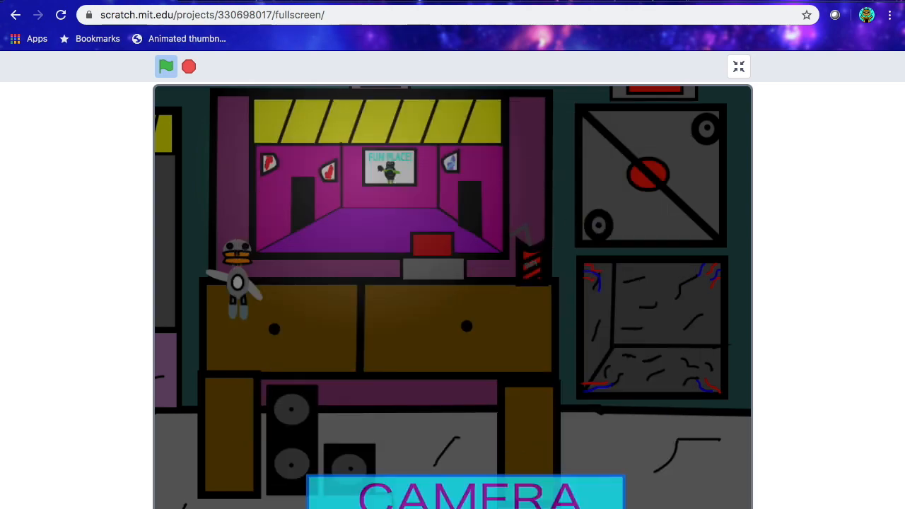
- Reopen the camera to recheck both rooms, leave full screen, and stop the game
{"action": "left_click", "coordinate": [473, 494]}
{"action": "left_click", "coordinate": [563, 331]}
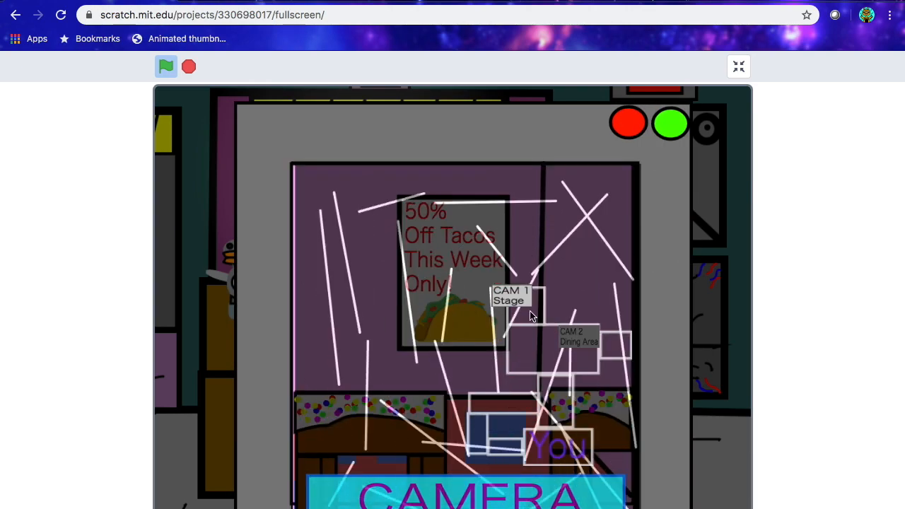
{"action": "left_click", "coordinate": [523, 302]}
{"action": "left_click", "coordinate": [563, 331]}
{"action": "left_click", "coordinate": [472, 491]}
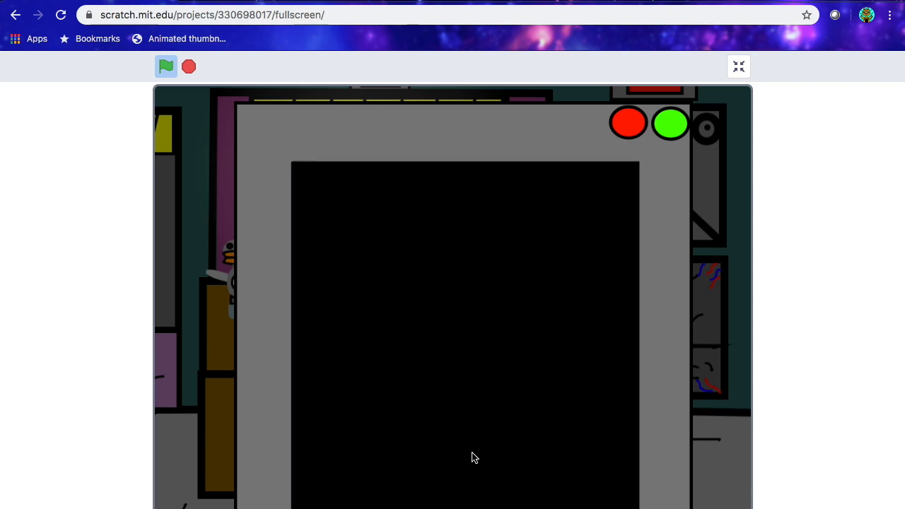
{"action": "left_click", "coordinate": [739, 67]}
{"action": "left_click", "coordinate": [595, 101]}
- Create a new painted sprite, name it Time, and save the project
{"action": "scroll", "coordinate": [692, 488], "scroll_direction": "down", "scroll_amount": 3}
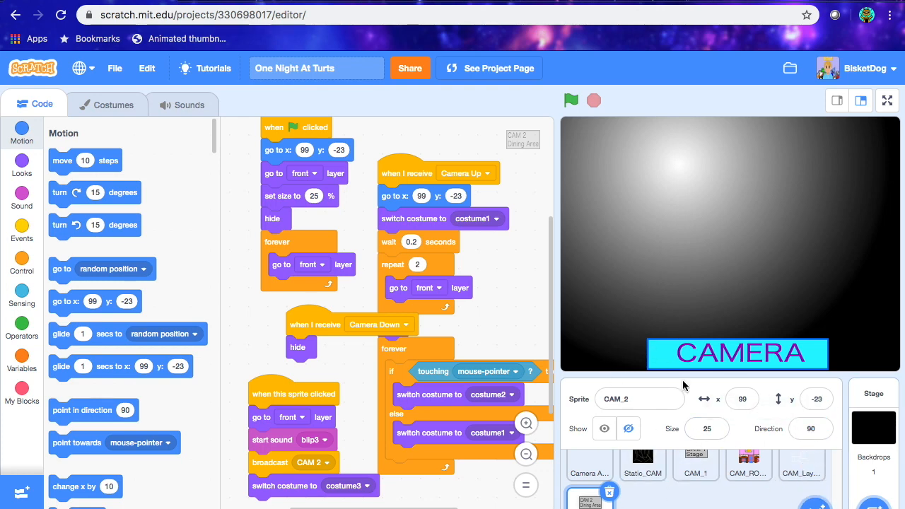
{"action": "mouse_move", "coordinate": [814, 488]}
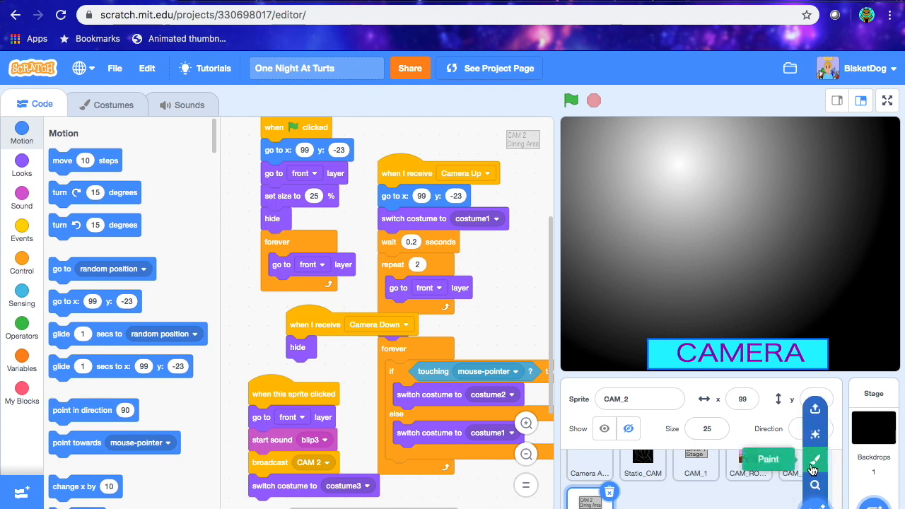
{"action": "left_click", "coordinate": [814, 456]}
{"action": "left_click", "coordinate": [637, 395]}
{"action": "key", "text": "BackSpace"}
{"action": "key", "text": "BackSpace"}
{"action": "key", "text": "BackSpace"}
{"action": "key", "text": "BackSpace"}
{"action": "key", "text": "BackSpace"}
{"action": "key", "text": "BackSpace"}
{"action": "key", "text": "BackSpace"}
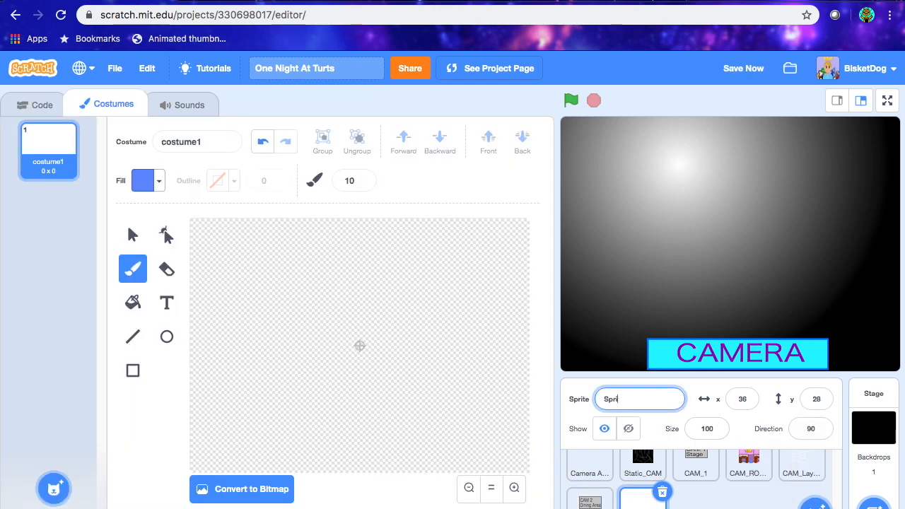
{"action": "type", "text": "Time"}
{"action": "left_click", "coordinate": [590, 501]}
{"action": "left_click", "coordinate": [641, 499]}
{"action": "left_click", "coordinate": [734, 73]}
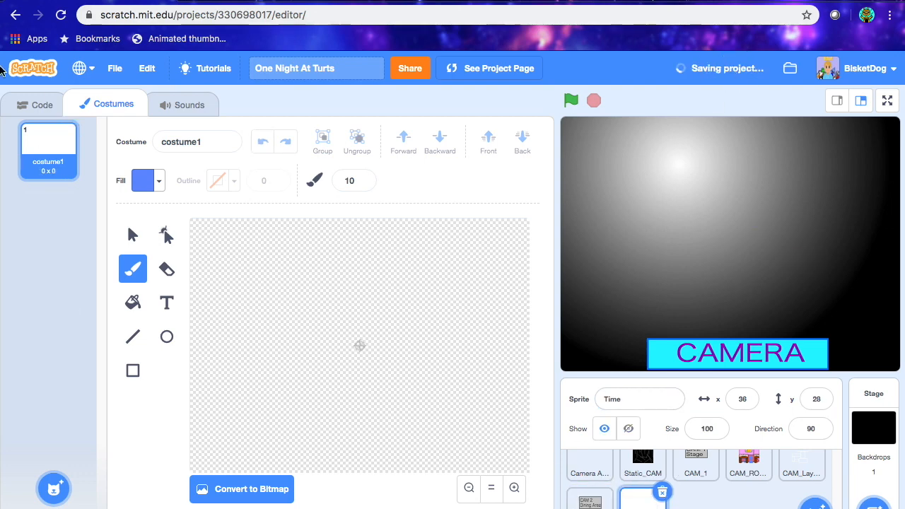
- Draw a solid black rectangle about 514 x 430 covering the Time sprite's costume1 canvas, and save the project
{"action": "left_click", "coordinate": [43, 103]}
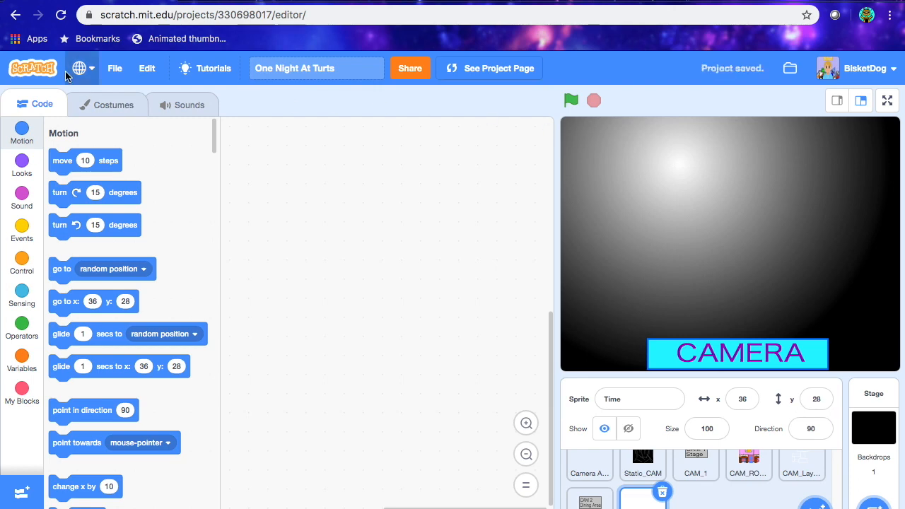
{"action": "left_click", "coordinate": [106, 106]}
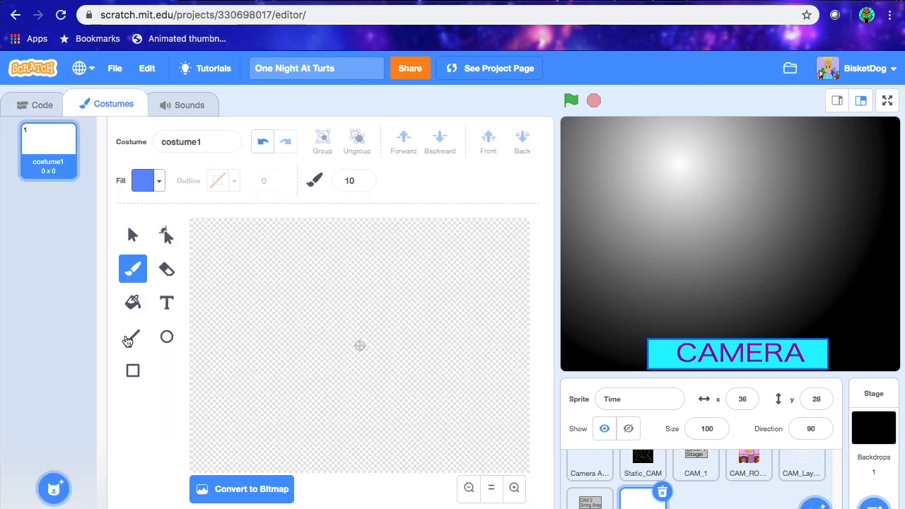
{"action": "left_click", "coordinate": [131, 371]}
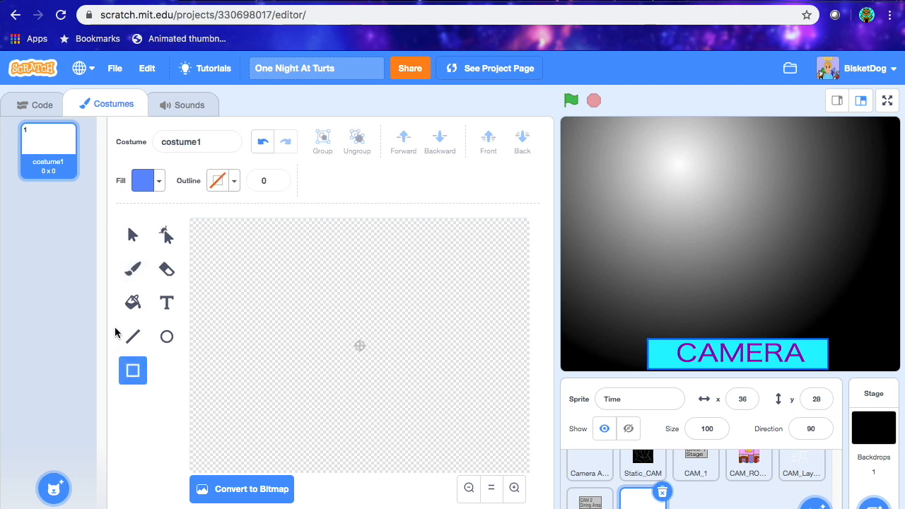
{"action": "left_click", "coordinate": [152, 182]}
{"action": "left_click_drag", "start_coordinate": [182, 318], "coordinate": [74, 311]}
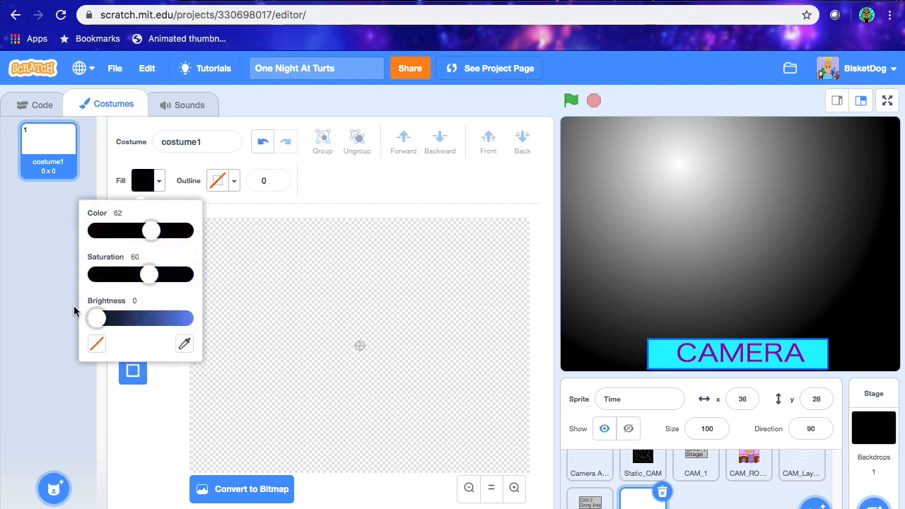
{"action": "left_click", "coordinate": [171, 481]}
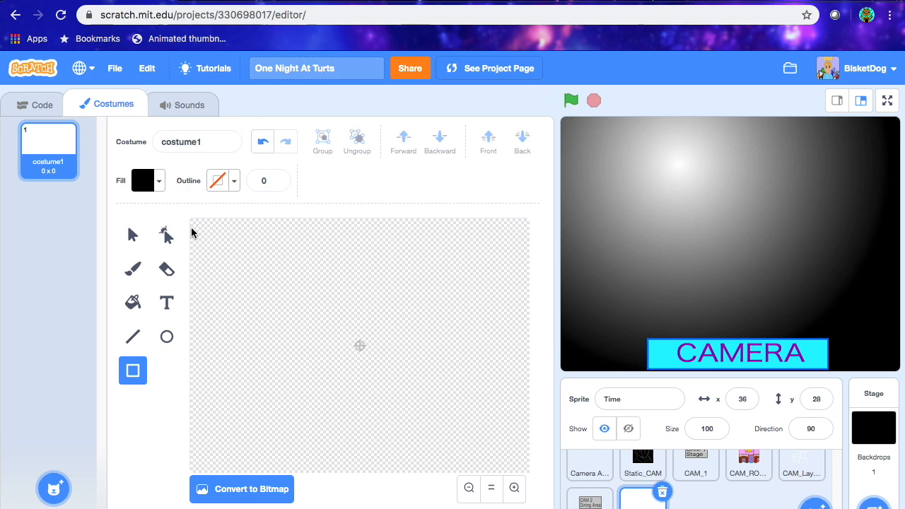
{"action": "mouse_move", "coordinate": [193, 225]}
{"action": "left_mouse_down"}
{"action": "mouse_move", "coordinate": [478, 384]}
{"action": "mouse_move", "coordinate": [548, 503]}
{"action": "left_mouse_up"}
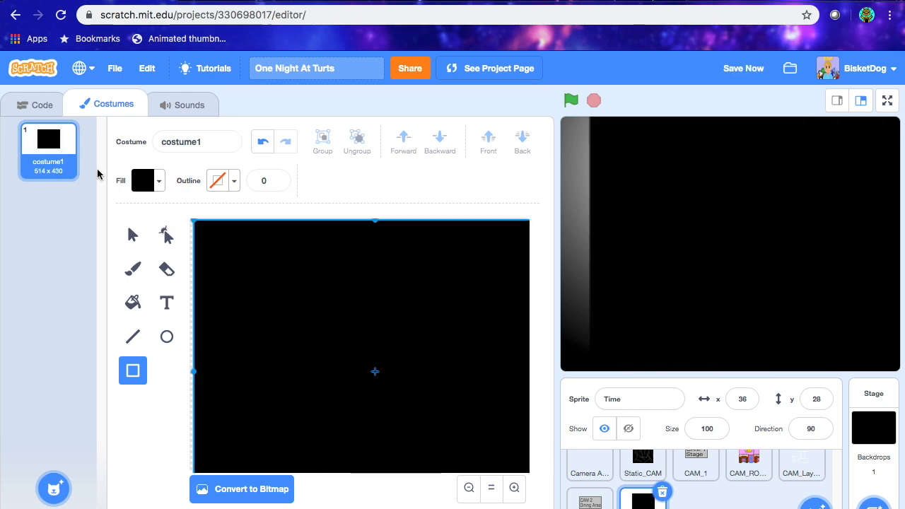
{"action": "left_click", "coordinate": [133, 270]}
{"action": "left_click", "coordinate": [133, 234]}
{"action": "left_click", "coordinate": [733, 68]}
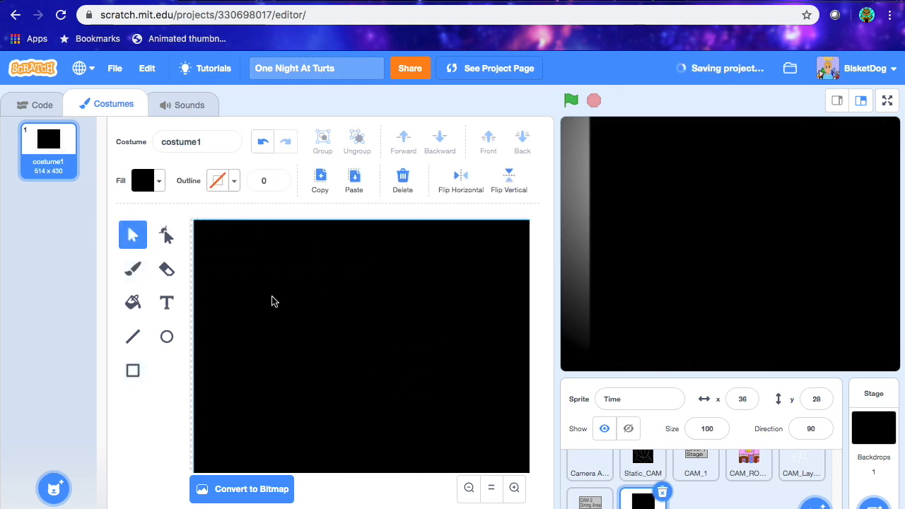
- Add white 12:00AM text in the 한국어 font at the canvas's upper-left corner and enlarge it
{"action": "left_click", "coordinate": [167, 302]}
{"action": "left_click", "coordinate": [144, 181]}
{"action": "left_click_drag", "start_coordinate": [97, 319], "coordinate": [203, 315]}
{"action": "left_click_drag", "start_coordinate": [177, 280], "coordinate": [95, 280]}
{"action": "left_click", "coordinate": [172, 481]}
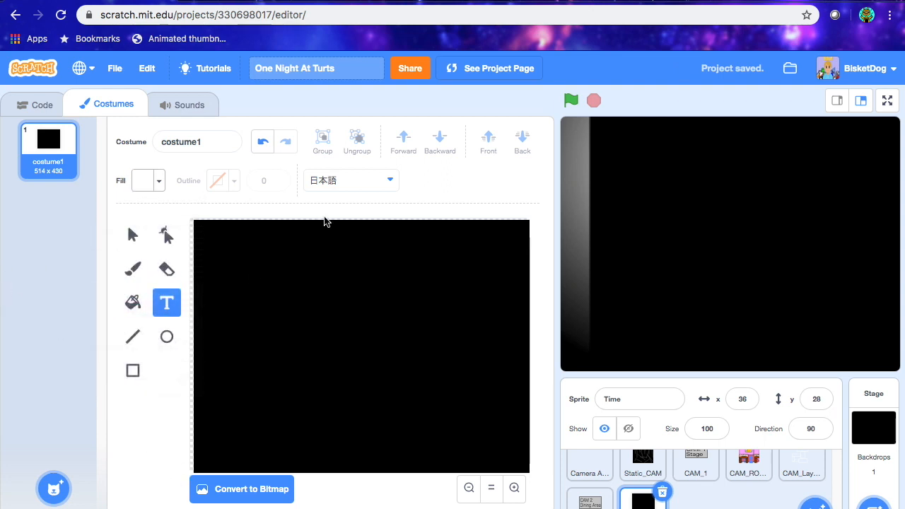
{"action": "left_click", "coordinate": [333, 180]}
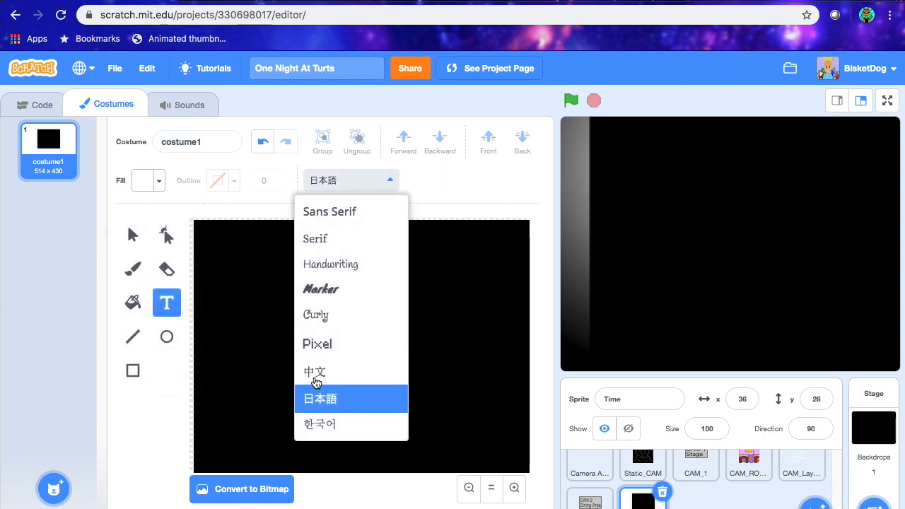
{"action": "left_click", "coordinate": [311, 424]}
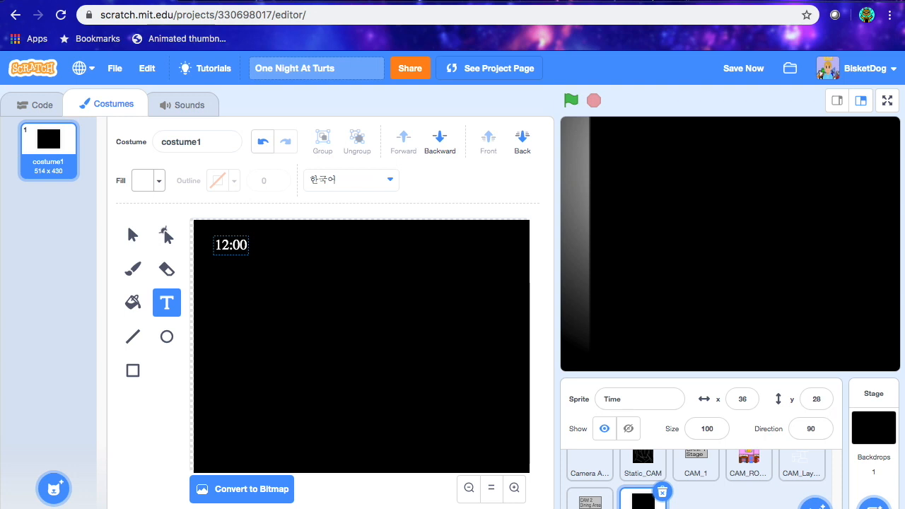
{"action": "left_click", "coordinate": [135, 235]}
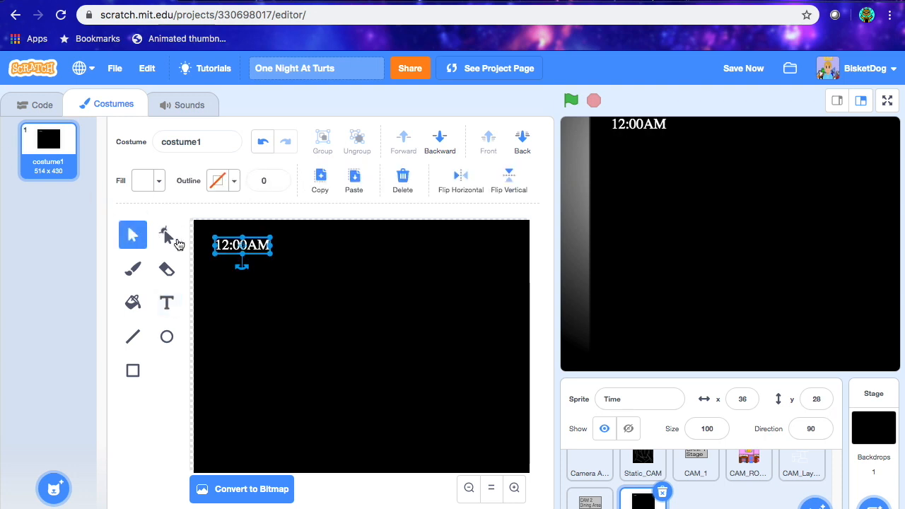
{"action": "left_click_drag", "start_coordinate": [222, 247], "coordinate": [272, 243]}
{"action": "left_click", "coordinate": [133, 269]}
{"action": "left_click", "coordinate": [133, 235]}
- Duplicate costume1 and change the copy's text to 1:00AM
{"action": "right_click", "coordinate": [56, 163]}
{"action": "left_click", "coordinate": [67, 183]}
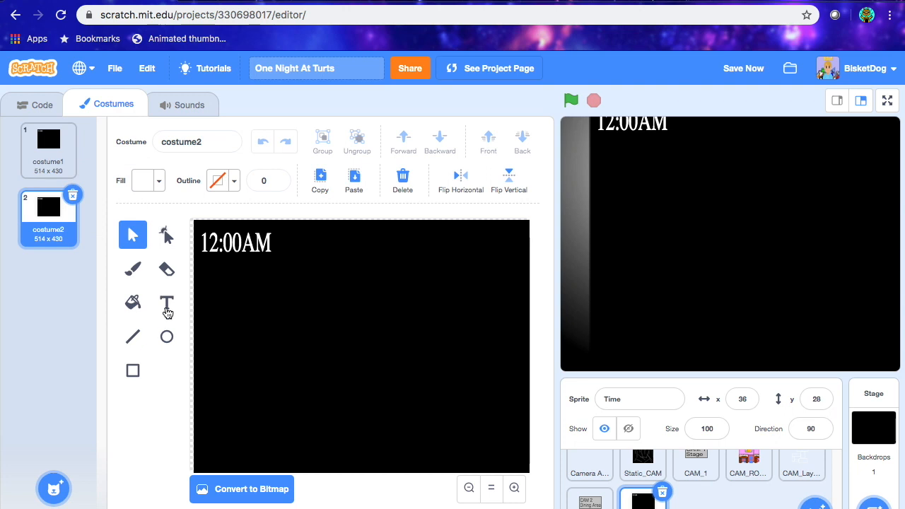
{"action": "left_click", "coordinate": [166, 304]}
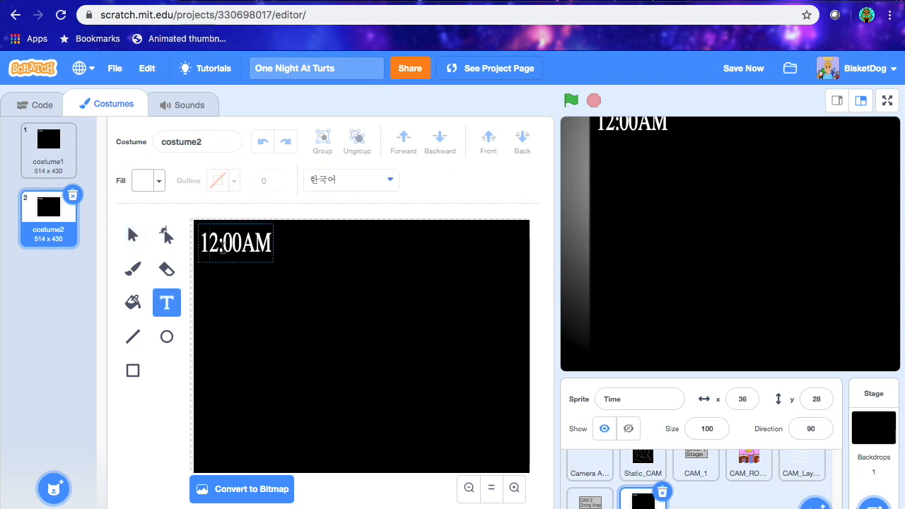
{"action": "key", "text": "BackSpace"}
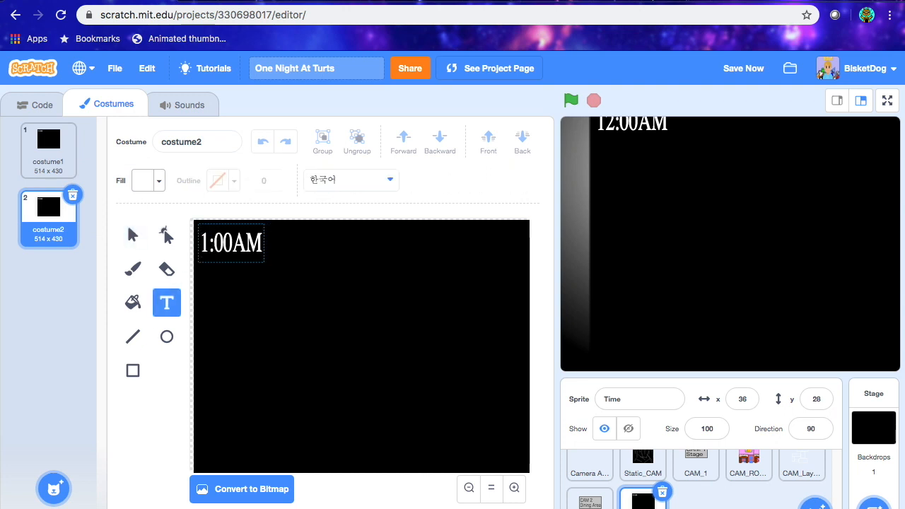
{"action": "left_click", "coordinate": [132, 271]}
- Create further duplicate costumes with the text changed hour by hour from 2:00AM to 8:00AM, and save the project
{"action": "right_click", "coordinate": [24, 205]}
{"action": "left_click", "coordinate": [43, 217]}
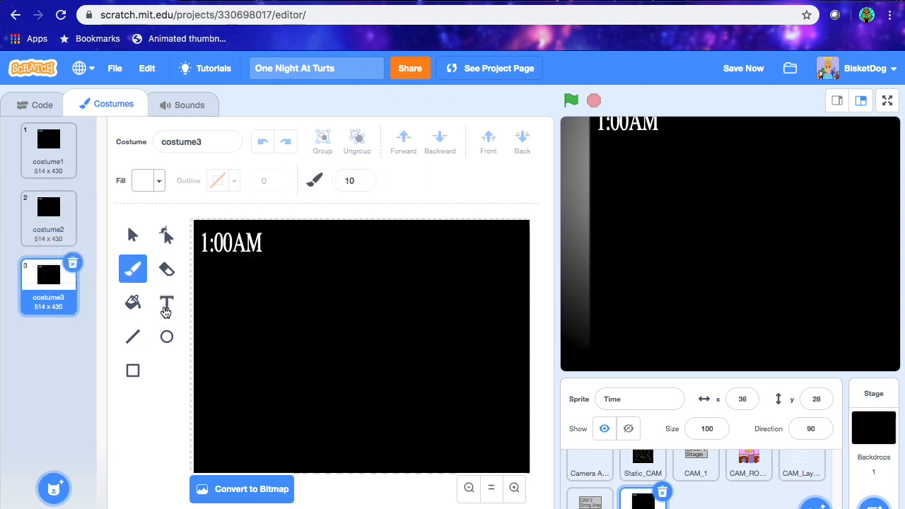
{"action": "left_click", "coordinate": [165, 305]}
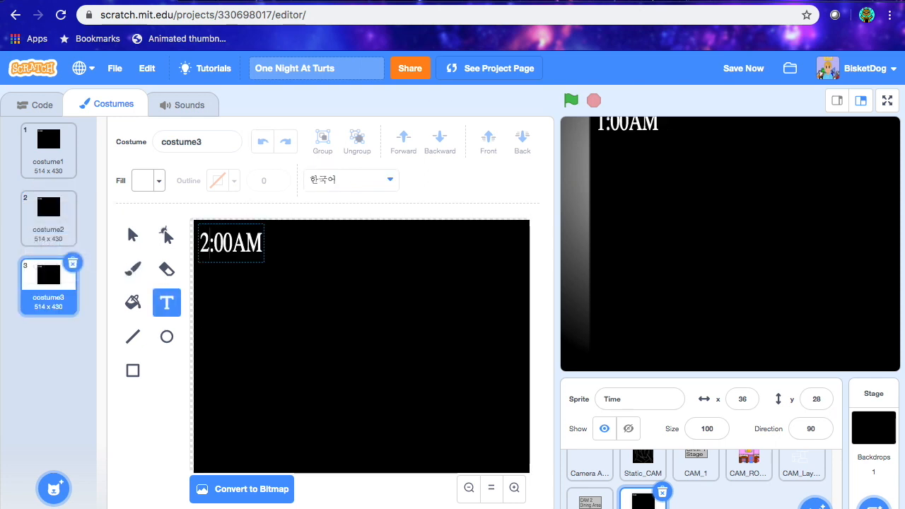
{"action": "left_click", "coordinate": [133, 270]}
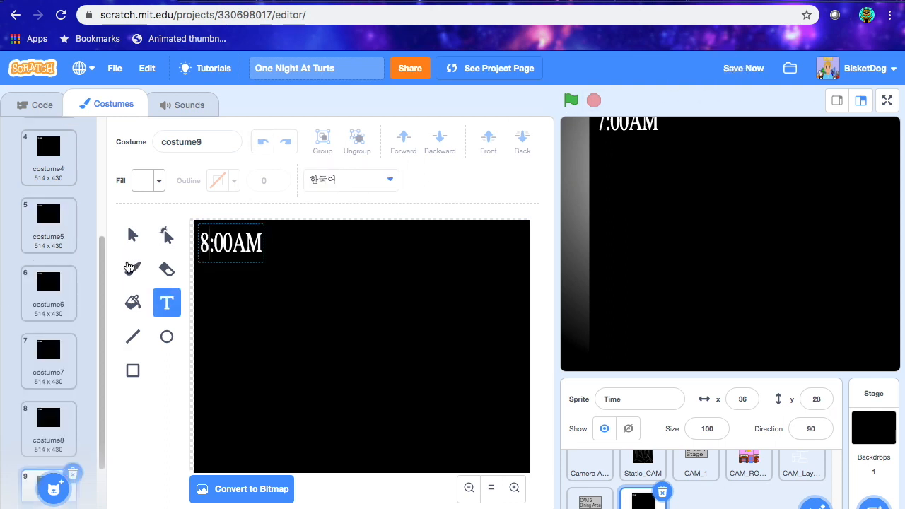
{"action": "left_click", "coordinate": [130, 268]}
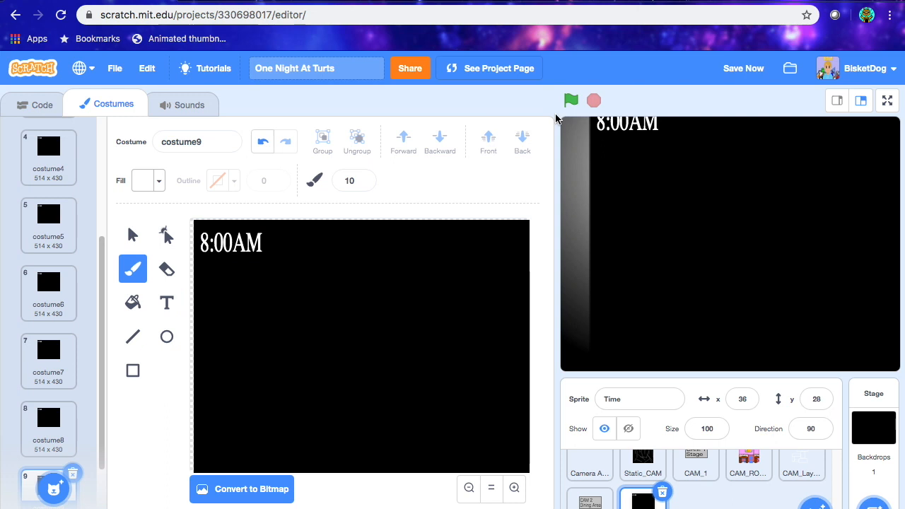
{"action": "left_click", "coordinate": [722, 78]}
- Recolour the 8:00AM text in costume9 with a bright cyan fill at full saturation
{"action": "left_click", "coordinate": [133, 303]}
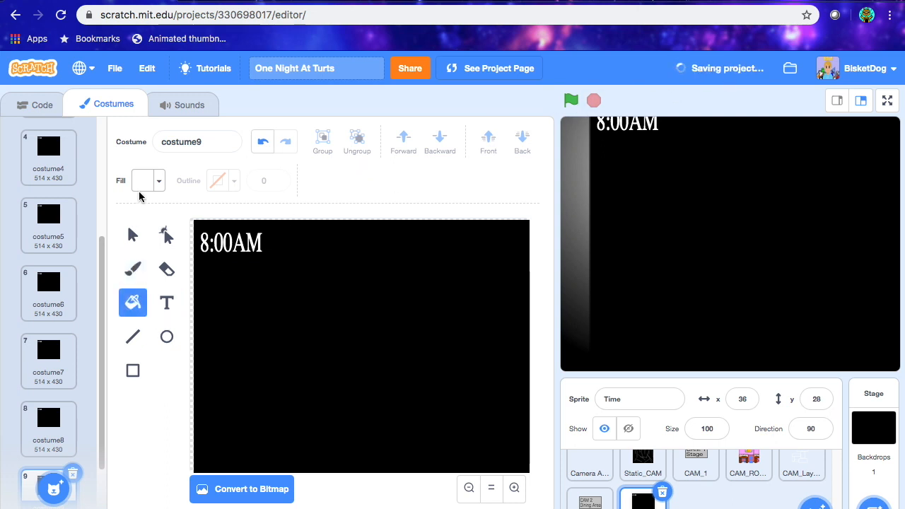
{"action": "left_click", "coordinate": [142, 181]}
{"action": "left_click_drag", "start_coordinate": [96, 301], "coordinate": [185, 300]}
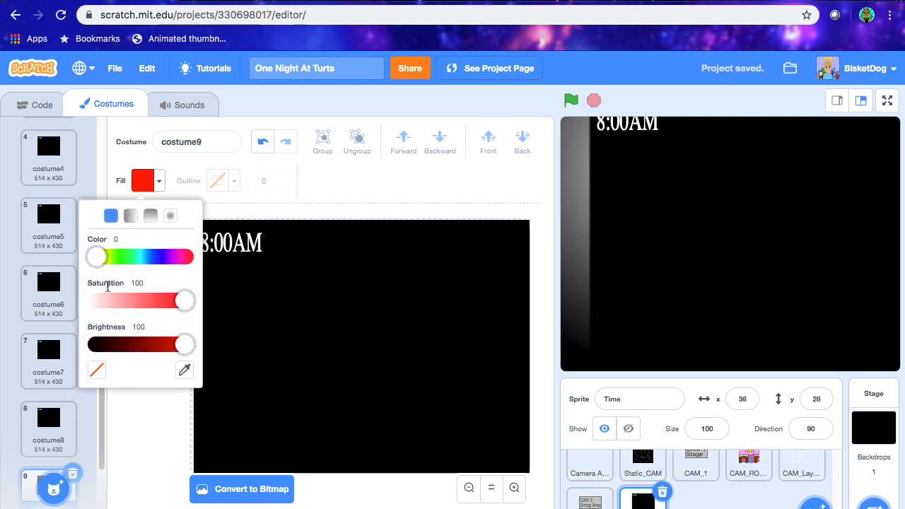
{"action": "left_click_drag", "start_coordinate": [94, 260], "coordinate": [143, 268]}
{"action": "left_click", "coordinate": [133, 402]}
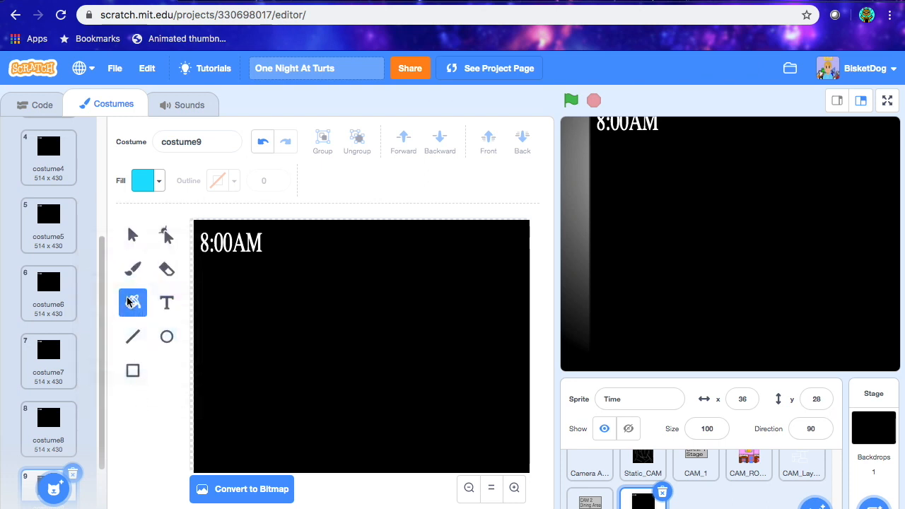
{"action": "left_click", "coordinate": [208, 253]}
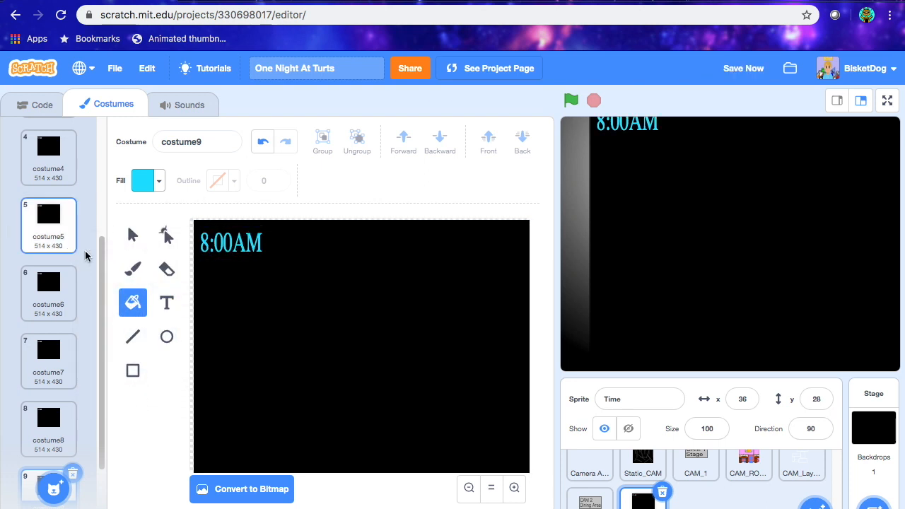
- Delete the black background rectangle from each costume from costume9 back to costume4, keeping only the time text
{"action": "left_click", "coordinate": [132, 234]}
{"action": "left_click", "coordinate": [254, 356]}
{"action": "left_click", "coordinate": [59, 420]}
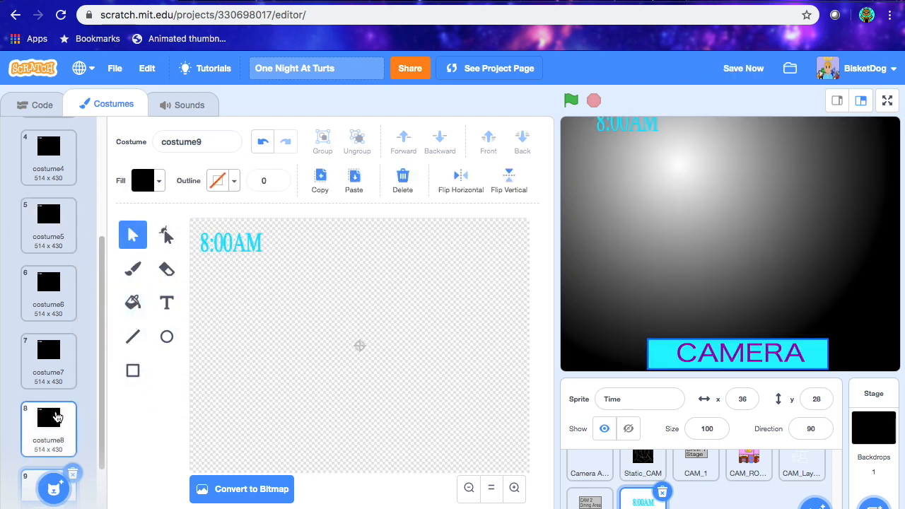
{"action": "key", "text": "Delete"}
{"action": "left_click", "coordinate": [68, 340]}
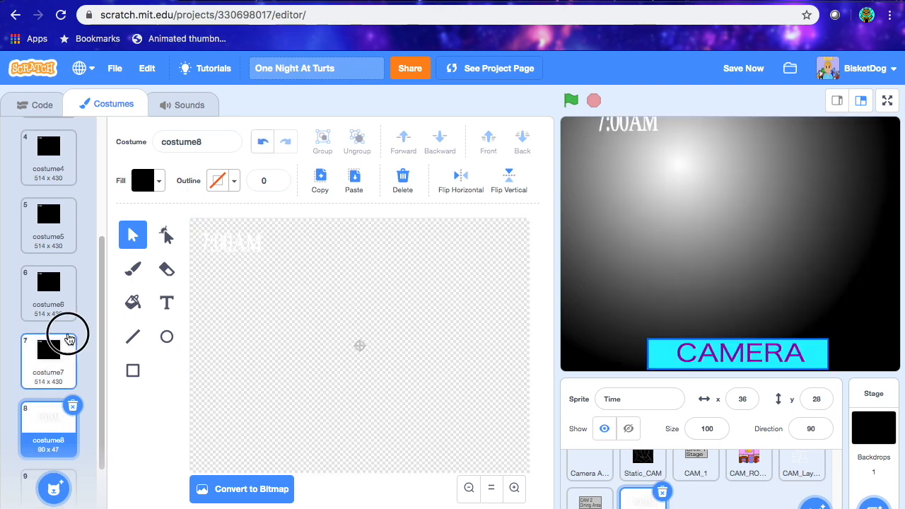
{"action": "left_click", "coordinate": [276, 346]}
{"action": "key", "text": "Delete"}
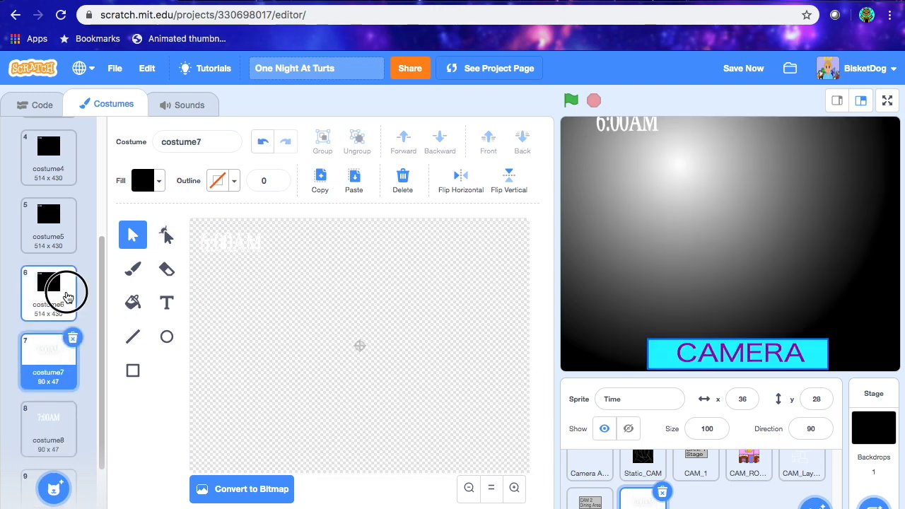
{"action": "left_click", "coordinate": [66, 297]}
{"action": "left_click", "coordinate": [302, 347]}
{"action": "key", "text": "Delete"}
{"action": "left_click", "coordinate": [63, 226]}
{"action": "left_click", "coordinate": [304, 346]}
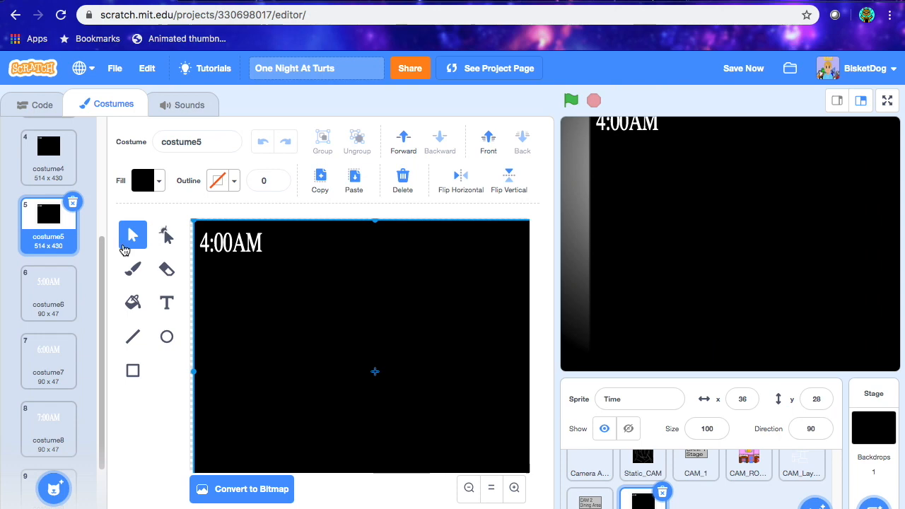
{"action": "key", "text": "Delete"}
{"action": "left_click", "coordinate": [66, 152]}
{"action": "left_click", "coordinate": [258, 319]}
{"action": "key", "text": "Delete"}
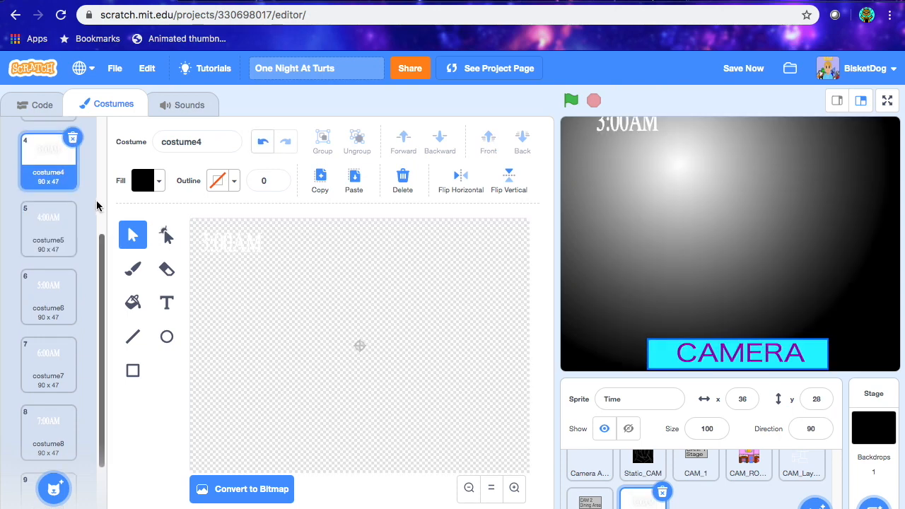
- Delete the black background rectangle from costume3, costume2 and costume1
{"action": "scroll", "coordinate": [57, 212], "scroll_direction": "up", "scroll_amount": 5}
{"action": "left_click", "coordinate": [71, 226]}
{"action": "left_click", "coordinate": [268, 293]}
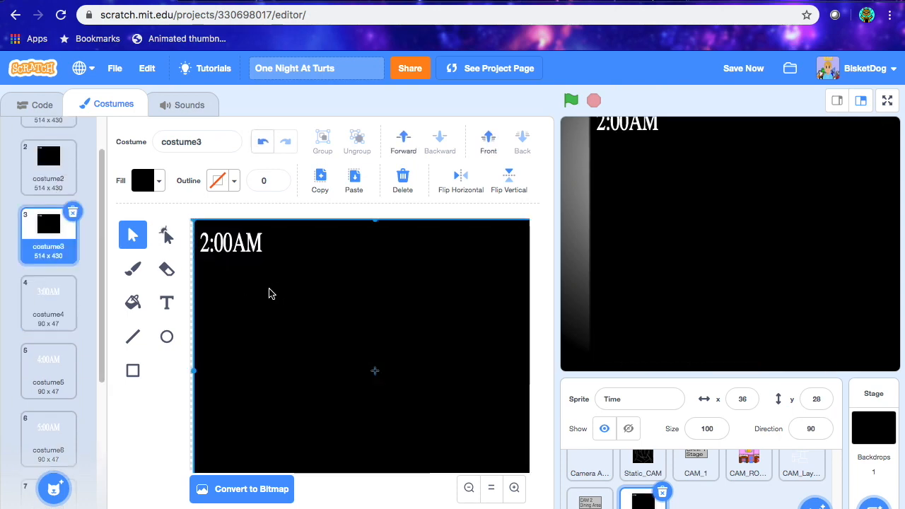
{"action": "key", "text": "Delete"}
{"action": "left_click", "coordinate": [44, 163]}
{"action": "left_click", "coordinate": [254, 346]}
{"action": "key", "text": "Delete"}
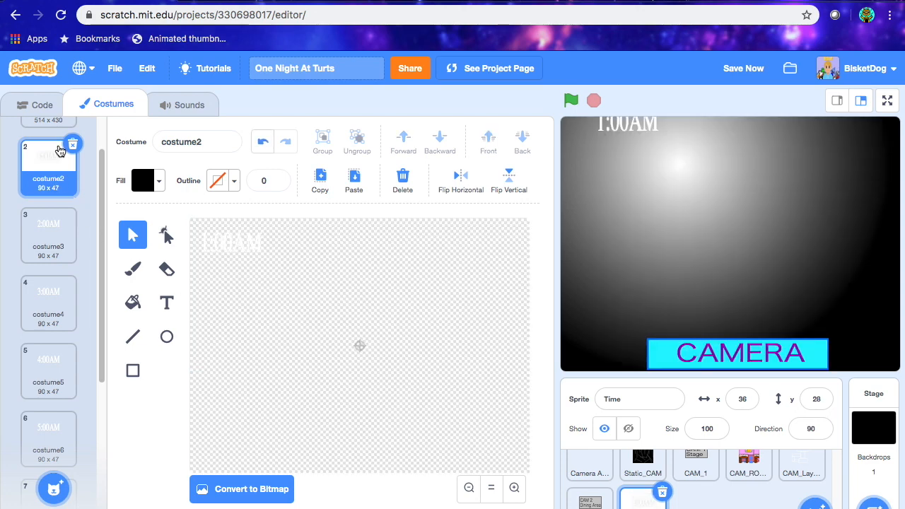
{"action": "scroll", "coordinate": [60, 151], "scroll_direction": "up", "scroll_amount": 1}
{"action": "left_click", "coordinate": [56, 149]}
{"action": "left_click", "coordinate": [258, 318]}
{"action": "key", "text": "Delete"}
- Start the Time sprite's script with a when green flag clicked block followed by hide
{"action": "left_click", "coordinate": [35, 104]}
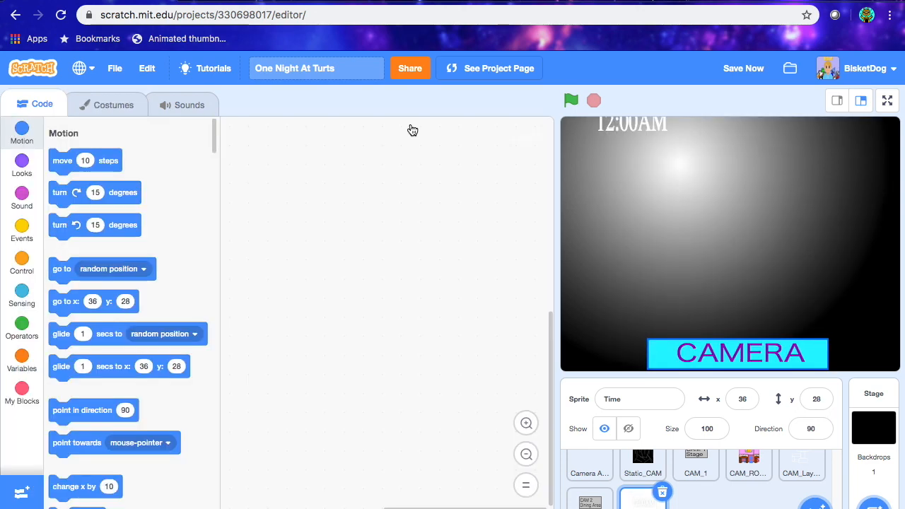
{"action": "left_click", "coordinate": [43, 238]}
{"action": "left_click_drag", "start_coordinate": [85, 165], "coordinate": [307, 169]}
{"action": "left_click", "coordinate": [43, 173]}
{"action": "scroll", "coordinate": [87, 238], "scroll_direction": "down", "scroll_amount": 5}
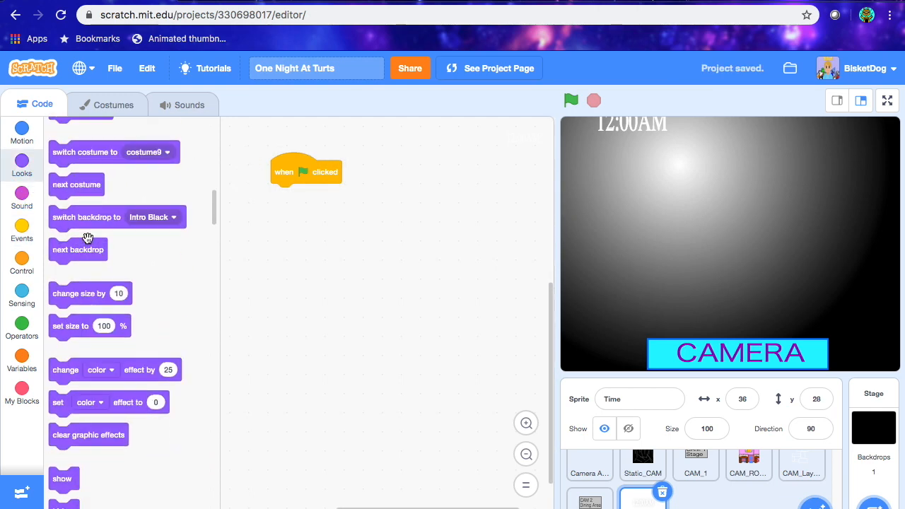
{"action": "left_click_drag", "start_coordinate": [60, 362], "coordinate": [283, 205]}
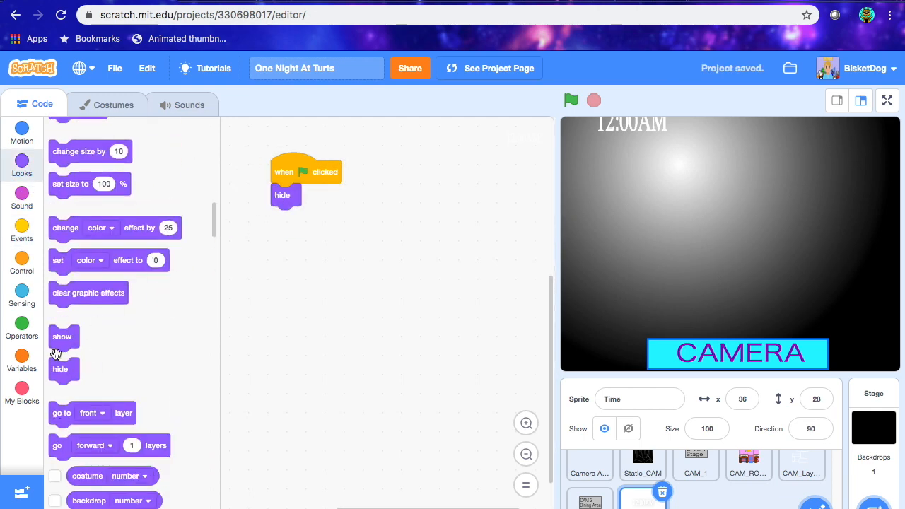
- Attach a forever loop below hide and put a go to front layer block inside it
{"action": "left_click", "coordinate": [19, 268]}
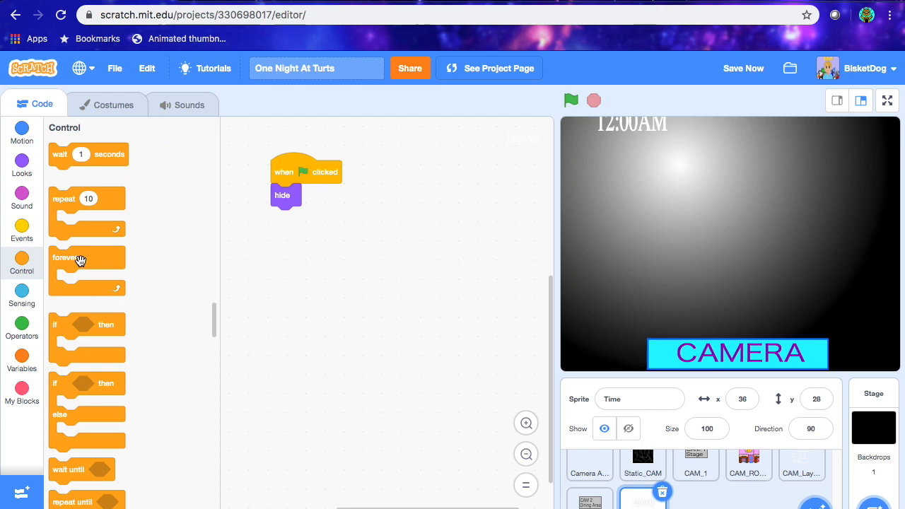
{"action": "left_click_drag", "start_coordinate": [80, 260], "coordinate": [302, 221]}
{"action": "left_click", "coordinate": [21, 166]}
{"action": "scroll", "coordinate": [133, 363], "scroll_direction": "down", "scroll_amount": 5}
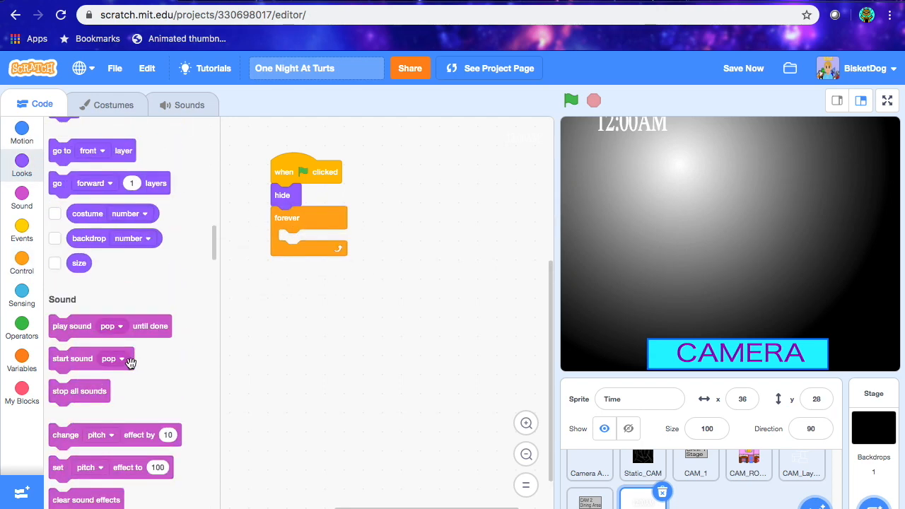
{"action": "scroll", "coordinate": [90, 286], "scroll_direction": "up", "scroll_amount": 1}
{"action": "left_click_drag", "start_coordinate": [65, 184], "coordinate": [267, 242]}
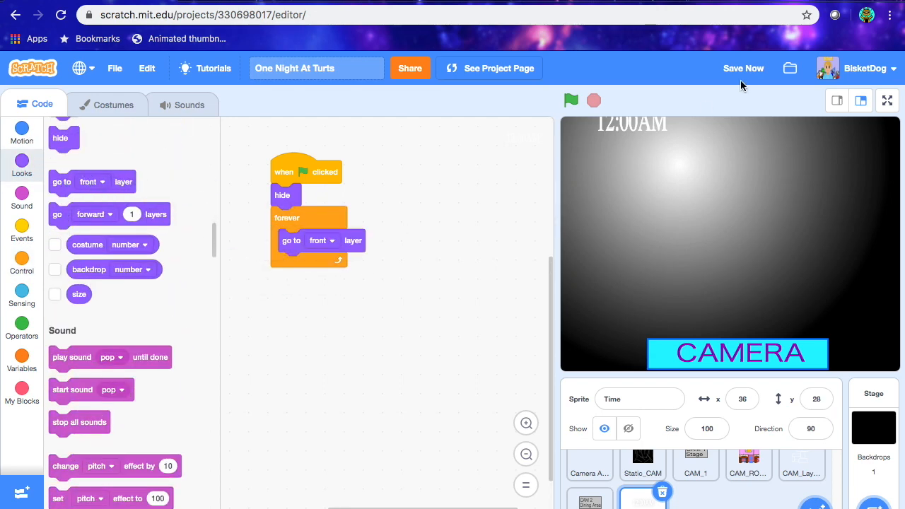
- Move the 12:00AM text to the stage's upper-left corner and insert go to x: -12 y: 14 above hide in the green flag script
{"action": "left_click_drag", "start_coordinate": [609, 129], "coordinate": [576, 144]}
{"action": "left_click", "coordinate": [22, 132]}
{"action": "left_click_drag", "start_coordinate": [62, 295], "coordinate": [313, 196]}
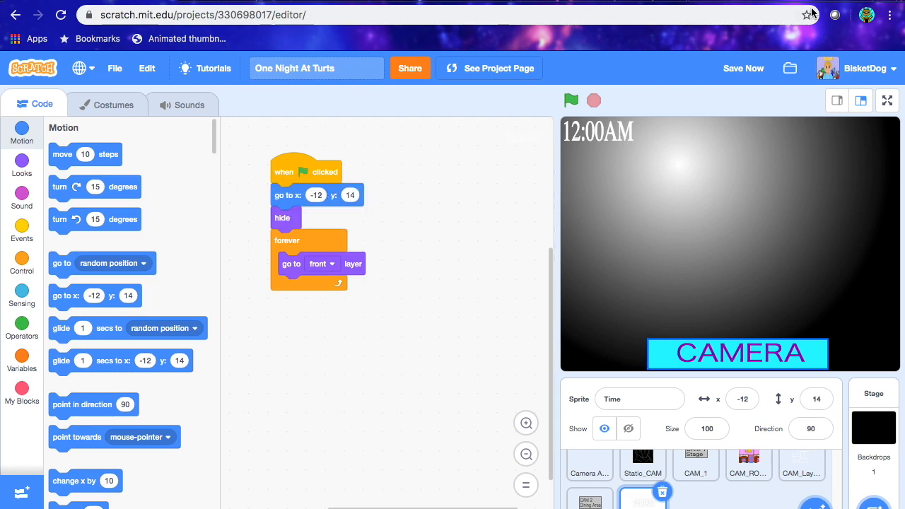
- Add a separate when I receive block to the Time sprite and set its message to Office
{"action": "left_click", "coordinate": [22, 227]}
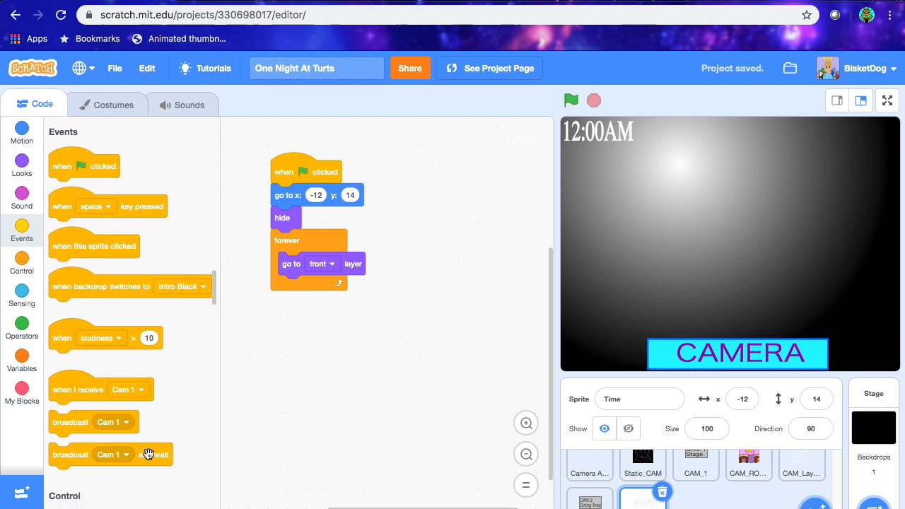
{"action": "left_click_drag", "start_coordinate": [111, 386], "coordinate": [333, 332]}
{"action": "left_click", "coordinate": [355, 328]}
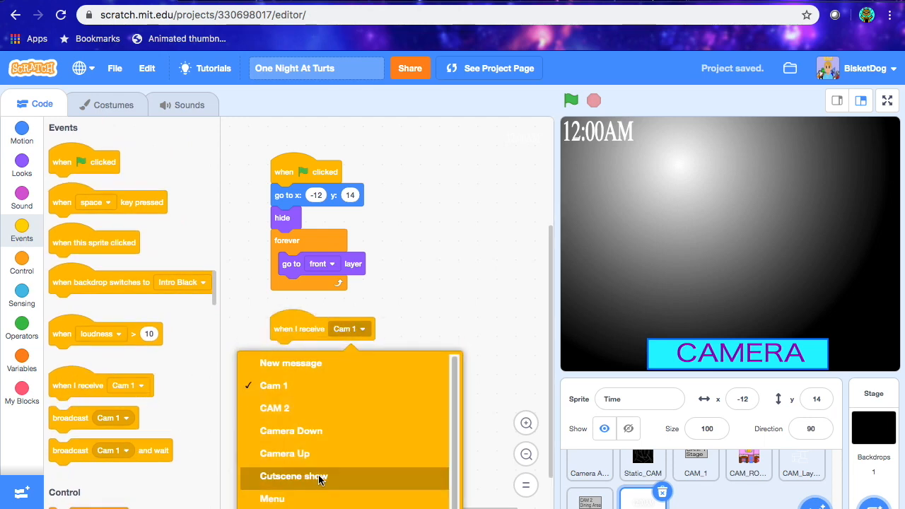
{"action": "scroll", "coordinate": [335, 440], "scroll_direction": "down", "scroll_amount": 1}
{"action": "scroll", "coordinate": [335, 444], "scroll_direction": "down", "scroll_amount": 1}
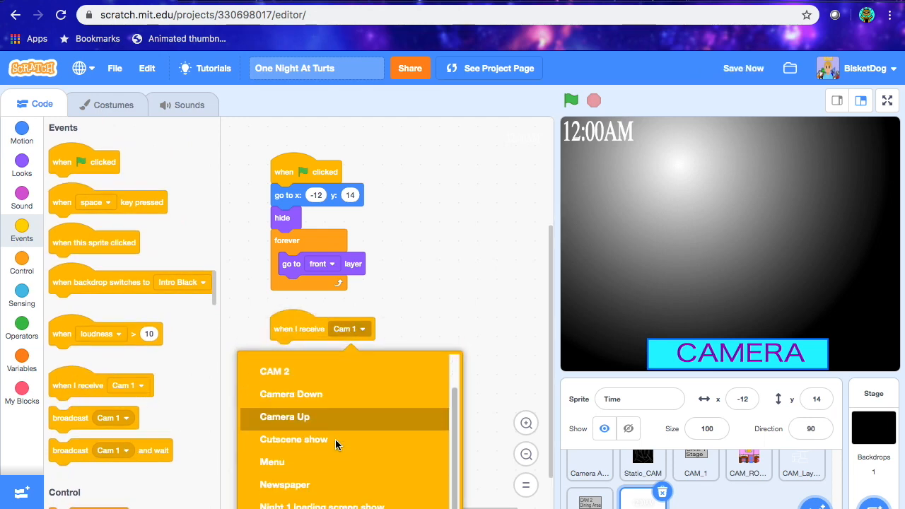
{"action": "left_click", "coordinate": [333, 508]}
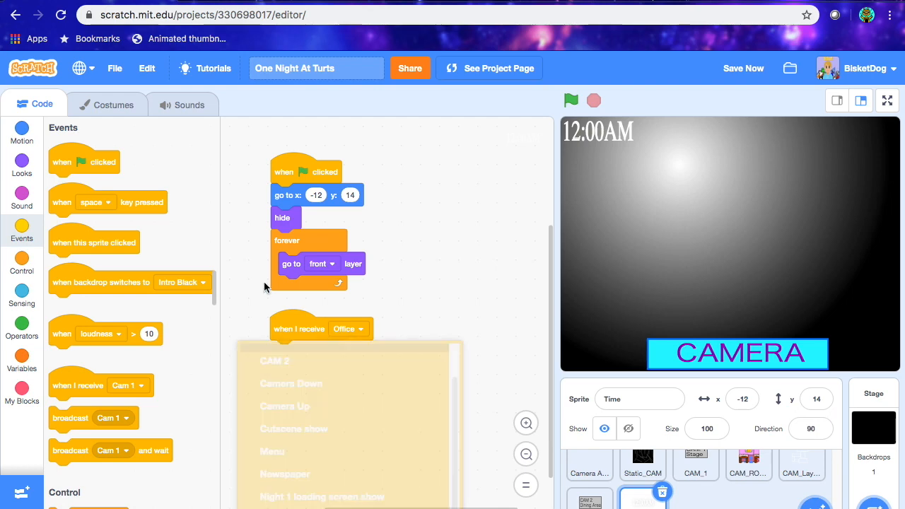
- Stack go to front layer, switch costume to costume1 and show under the Office message block, and save the project
{"action": "left_click", "coordinate": [17, 168]}
{"action": "scroll", "coordinate": [84, 375], "scroll_direction": "down", "scroll_amount": 3}
{"action": "left_click_drag", "start_coordinate": [74, 486], "coordinate": [295, 351]}
{"action": "left_click_drag", "start_coordinate": [78, 166], "coordinate": [291, 352]}
{"action": "left_click", "coordinate": [364, 352]}
{"action": "left_click", "coordinate": [346, 145]}
{"action": "scroll", "coordinate": [293, 212], "scroll_direction": "down", "scroll_amount": 2}
{"action": "scroll", "coordinate": [92, 392], "scroll_direction": "down", "scroll_amount": 5}
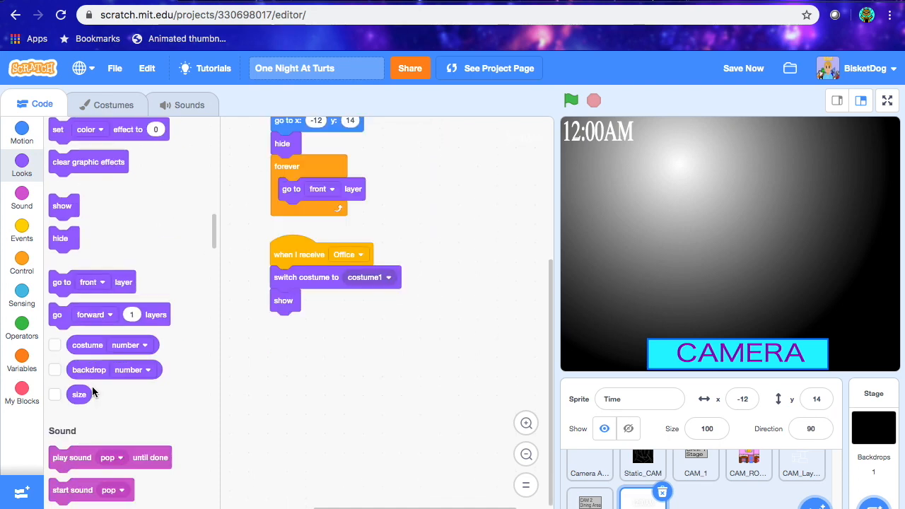
{"action": "left_click_drag", "start_coordinate": [55, 284], "coordinate": [276, 280]}
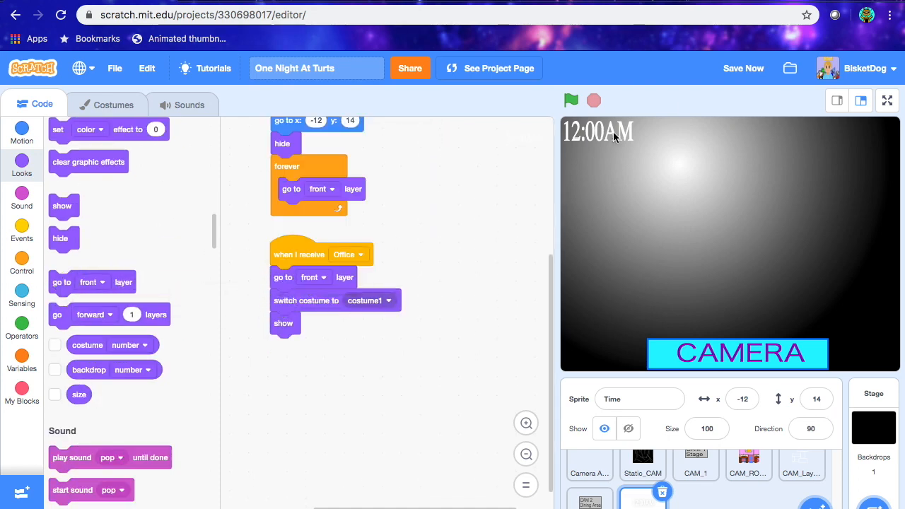
{"action": "left_click", "coordinate": [739, 68]}
- Below show, add a repeat 8 loop containing wait 45 seconds and next costume
{"action": "left_click", "coordinate": [39, 265]}
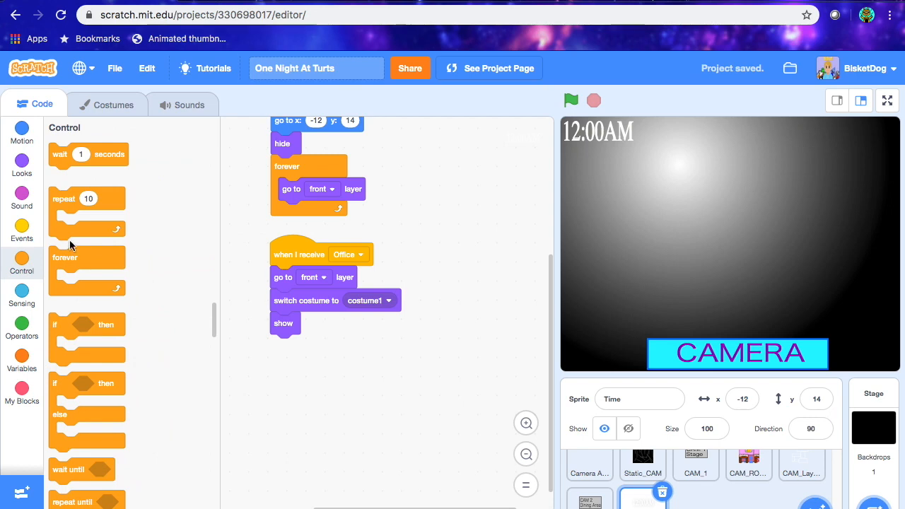
{"action": "left_click_drag", "start_coordinate": [63, 206], "coordinate": [307, 346]}
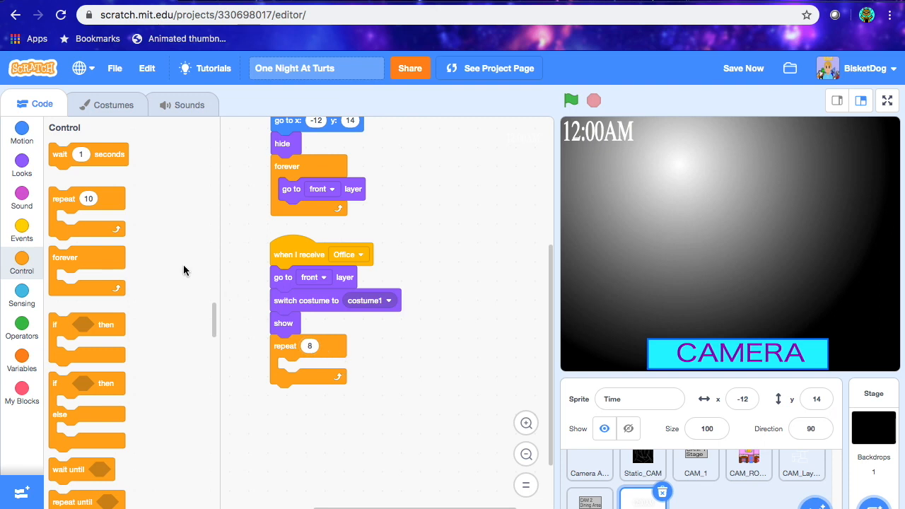
{"action": "left_click_drag", "start_coordinate": [64, 156], "coordinate": [305, 371]}
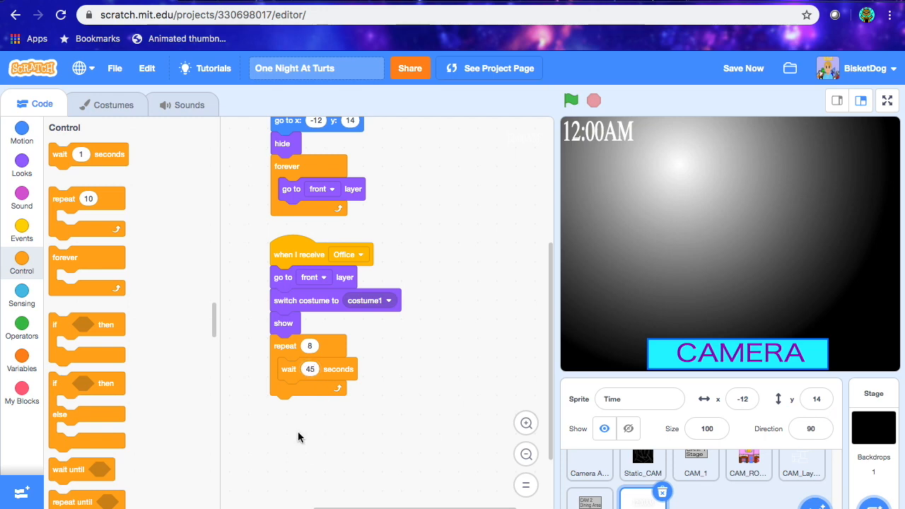
{"action": "left_click", "coordinate": [21, 162]}
{"action": "left_click_drag", "start_coordinate": [102, 328], "coordinate": [294, 394]}
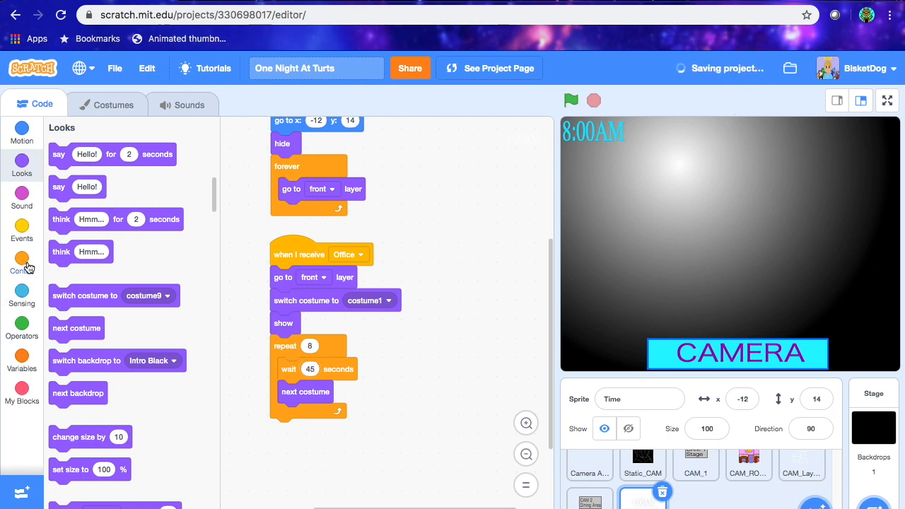
- Attach a broadcast block below the repeat loop and give it a new message named You Win
{"action": "left_click", "coordinate": [25, 241]}
{"action": "left_click_drag", "start_coordinate": [77, 414], "coordinate": [311, 430]}
{"action": "left_click", "coordinate": [331, 430]}
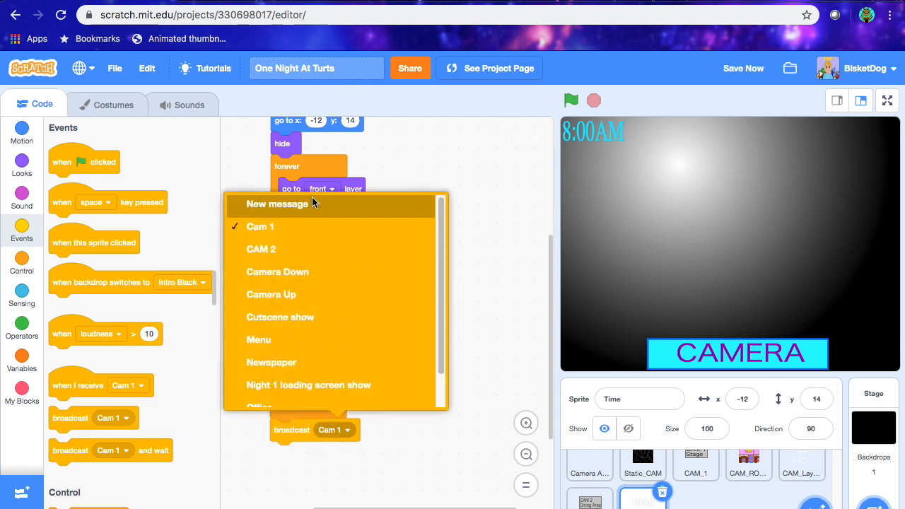
{"action": "left_click", "coordinate": [312, 203]}
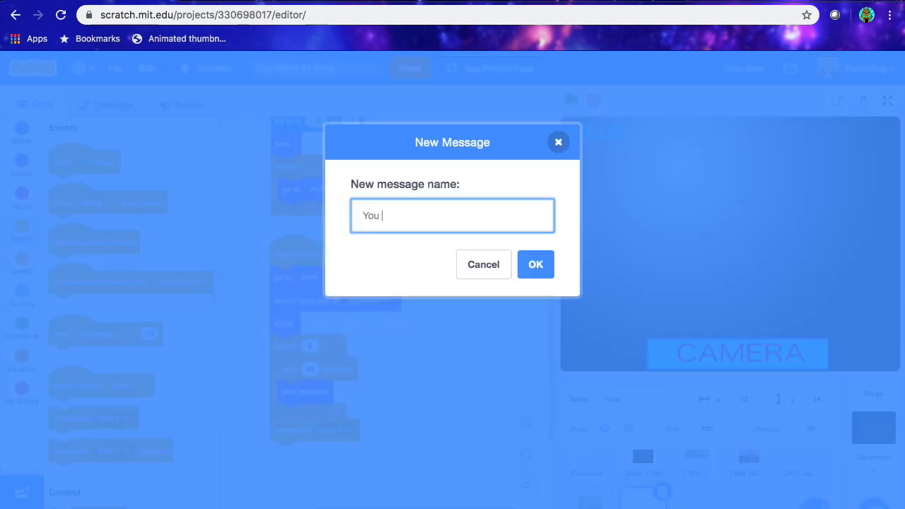
{"action": "left_click", "coordinate": [535, 265]}
- Add wait 1 seconds and hide below the You Win broadcast
{"action": "left_click", "coordinate": [28, 176]}
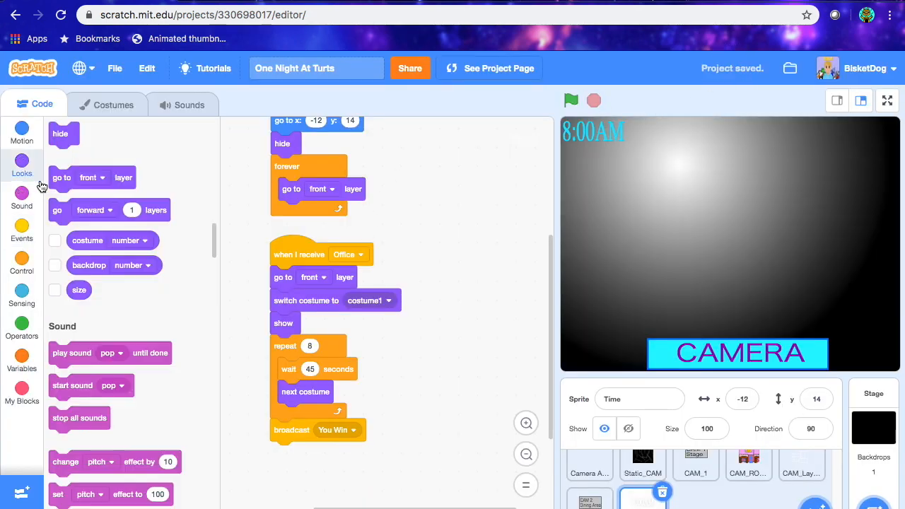
{"action": "scroll", "coordinate": [147, 322], "scroll_direction": "down", "scroll_amount": 5}
{"action": "left_click", "coordinate": [28, 263]}
{"action": "left_click_drag", "start_coordinate": [71, 155], "coordinate": [279, 463]}
{"action": "left_click", "coordinate": [28, 165]}
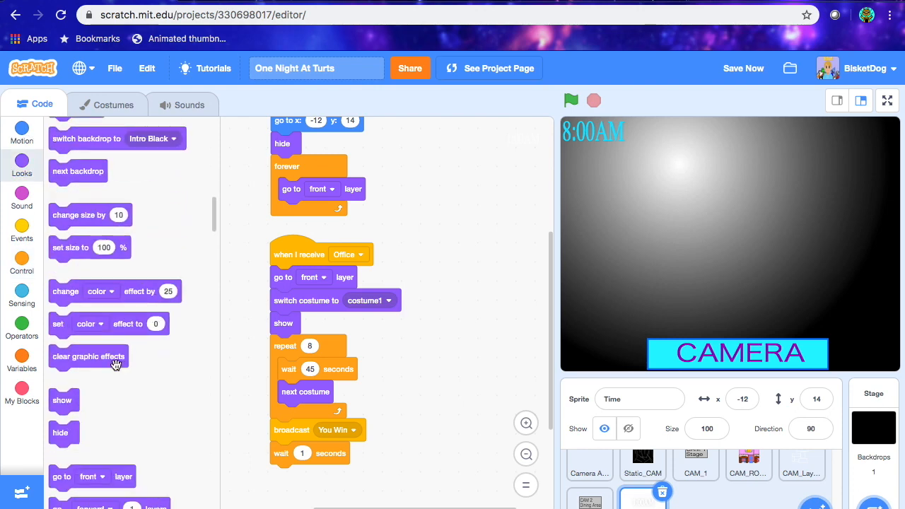
{"action": "left_click_drag", "start_coordinate": [60, 434], "coordinate": [284, 478]}
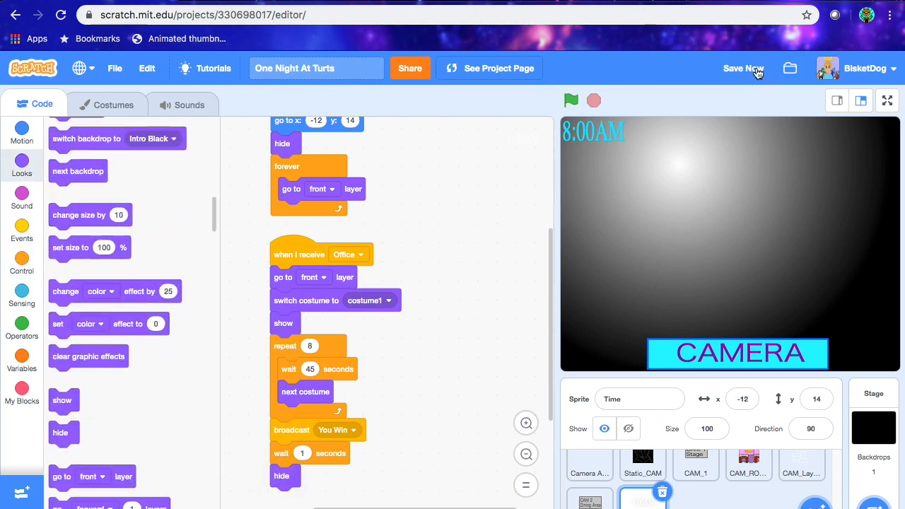
- End the Office script with a stop block set to other scripts in sprite
{"action": "left_click", "coordinate": [17, 261]}
{"action": "scroll", "coordinate": [99, 353], "scroll_direction": "down", "scroll_amount": 12}
{"action": "scroll", "coordinate": [89, 342], "scroll_direction": "up", "scroll_amount": 6}
{"action": "left_click_drag", "start_coordinate": [74, 170], "coordinate": [305, 495]}
{"action": "left_click", "coordinate": [307, 499]}
{"action": "left_click", "coordinate": [290, 458]}
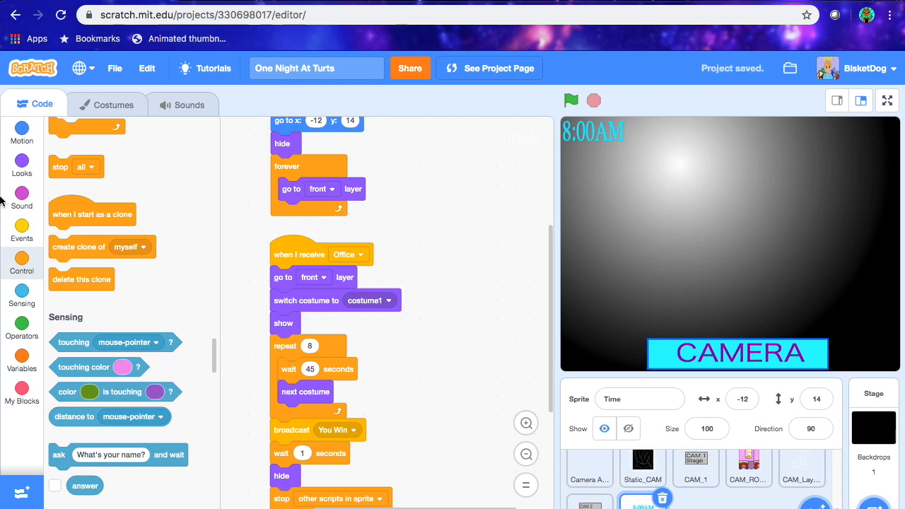
- Place a new when I receive block beside the Office script and set its message to You Win
{"action": "left_click", "coordinate": [21, 212]}
{"action": "left_click", "coordinate": [20, 233]}
{"action": "left_click_drag", "start_coordinate": [89, 375], "coordinate": [463, 205]}
{"action": "left_click", "coordinate": [498, 217]}
{"action": "scroll", "coordinate": [402, 382], "scroll_direction": "down", "scroll_amount": 3}
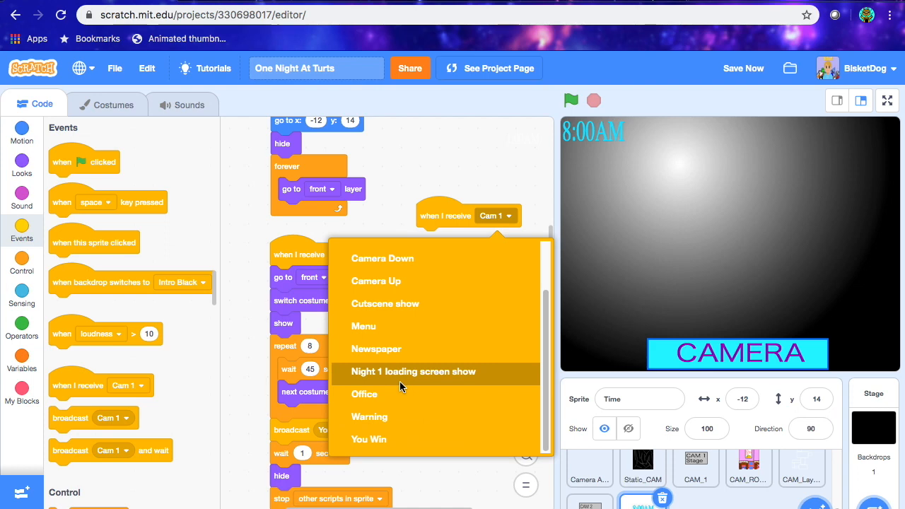
{"action": "left_click", "coordinate": [374, 437]}
- Duplicate the hide and stop other scripts in sprite blocks and attach the copies under when I receive You Win
{"action": "left_click", "coordinate": [22, 158]}
{"action": "scroll", "coordinate": [141, 228], "scroll_direction": "down", "scroll_amount": 5}
{"action": "right_click", "coordinate": [281, 478]}
{"action": "left_click", "coordinate": [320, 493]}
{"action": "left_click", "coordinate": [434, 252]}
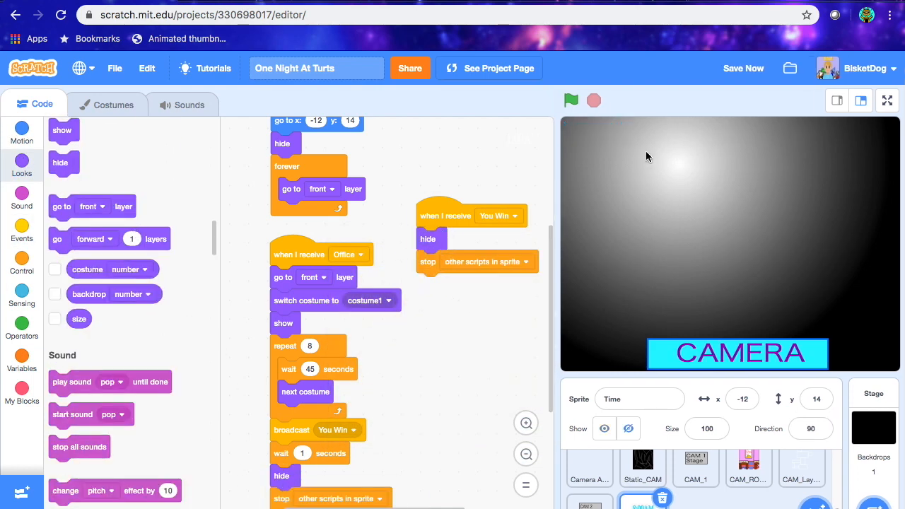
- Copy the You Win script to the five sprites in the row from Camera A... and Static_CAM through CAM_1 to CAM_Lay...
{"action": "left_click_drag", "start_coordinate": [446, 213], "coordinate": [589, 465]}
{"action": "left_click_drag", "start_coordinate": [445, 208], "coordinate": [646, 460]}
{"action": "left_click_drag", "start_coordinate": [433, 214], "coordinate": [697, 480]}
{"action": "left_click_drag", "start_coordinate": [427, 216], "coordinate": [746, 469]}
{"action": "left_click_drag", "start_coordinate": [447, 220], "coordinate": [804, 464]}
- Copy the You Win script to the two Camera B... sprites and the Office sprite
{"action": "scroll", "coordinate": [804, 466], "scroll_direction": "up", "scroll_amount": 3}
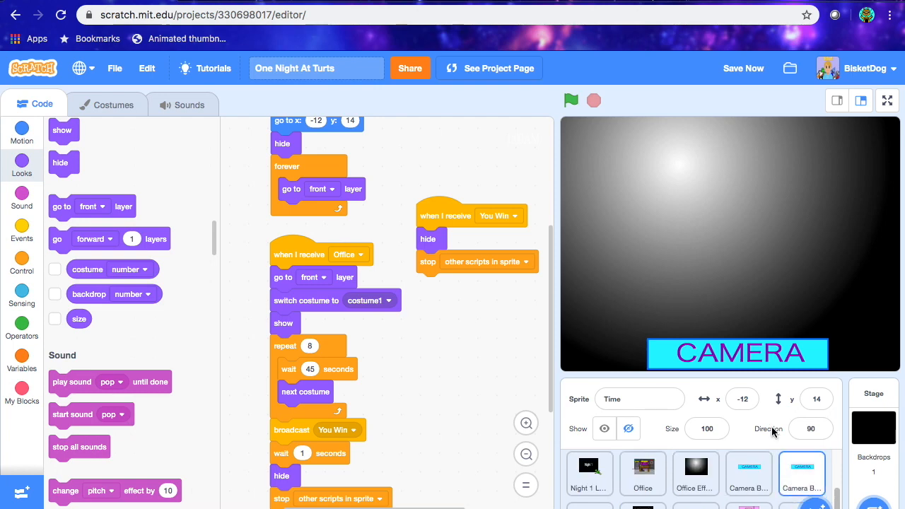
{"action": "left_click_drag", "start_coordinate": [432, 221], "coordinate": [808, 482]}
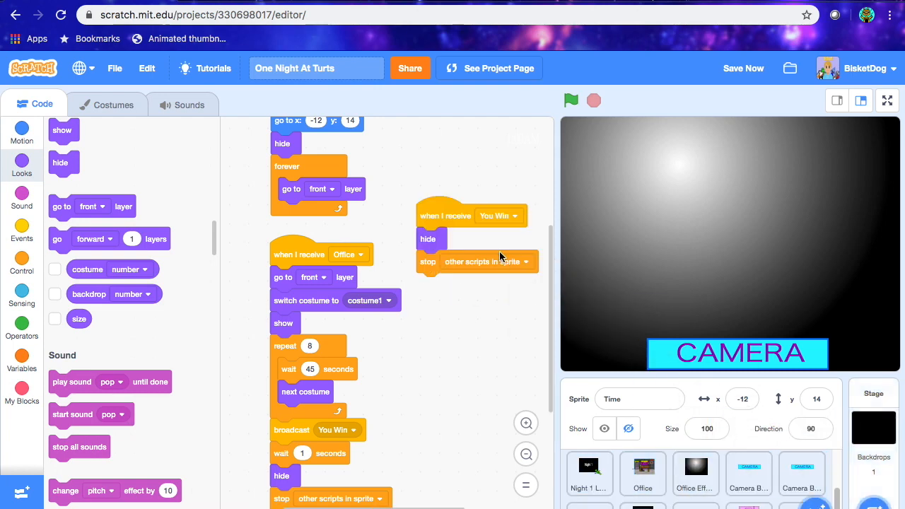
{"action": "left_click_drag", "start_coordinate": [447, 202], "coordinate": [768, 467]}
{"action": "left_click_drag", "start_coordinate": [448, 222], "coordinate": [659, 479]}
{"action": "scroll", "coordinate": [659, 479], "scroll_direction": "up", "scroll_amount": 1}
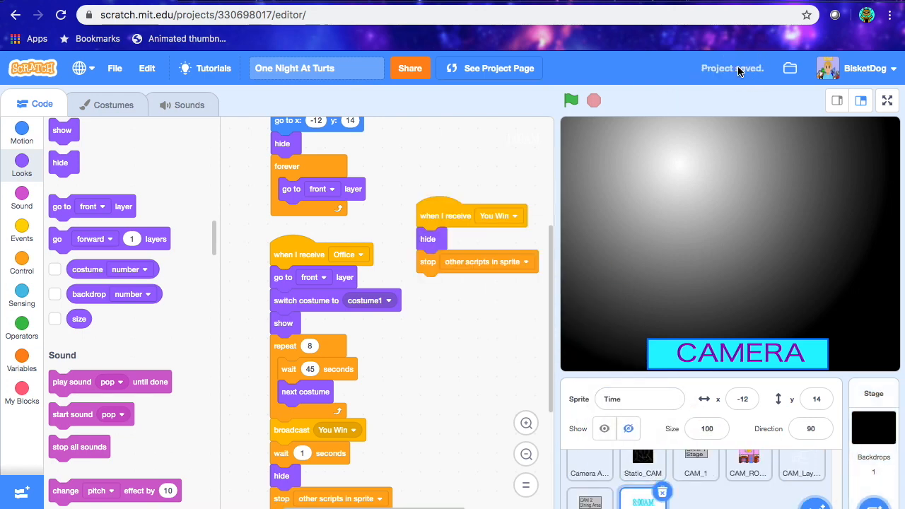
- Run the game full screen, open and close the camera in the office to check the clock display, and return to the editor
{"action": "left_click", "coordinate": [571, 101]}
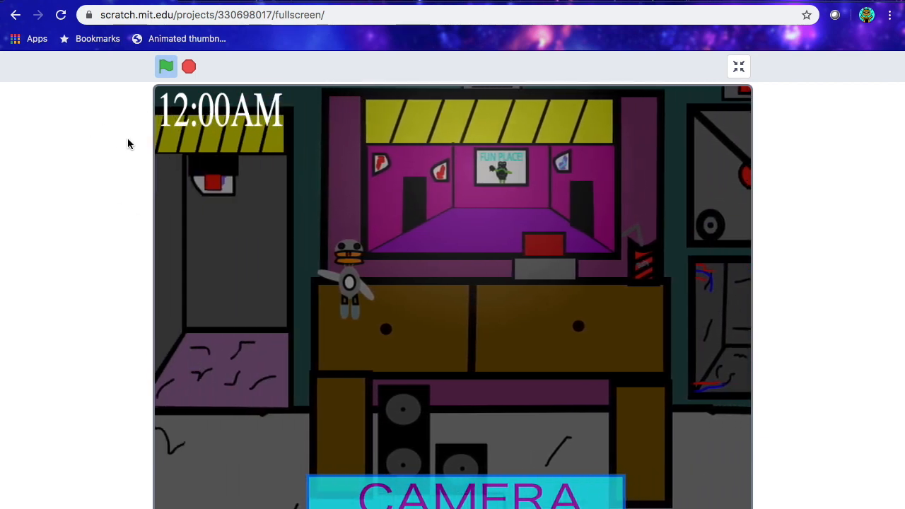
{"action": "left_click", "coordinate": [523, 508]}
{"action": "left_click", "coordinate": [565, 330]}
{"action": "left_click", "coordinate": [506, 495]}
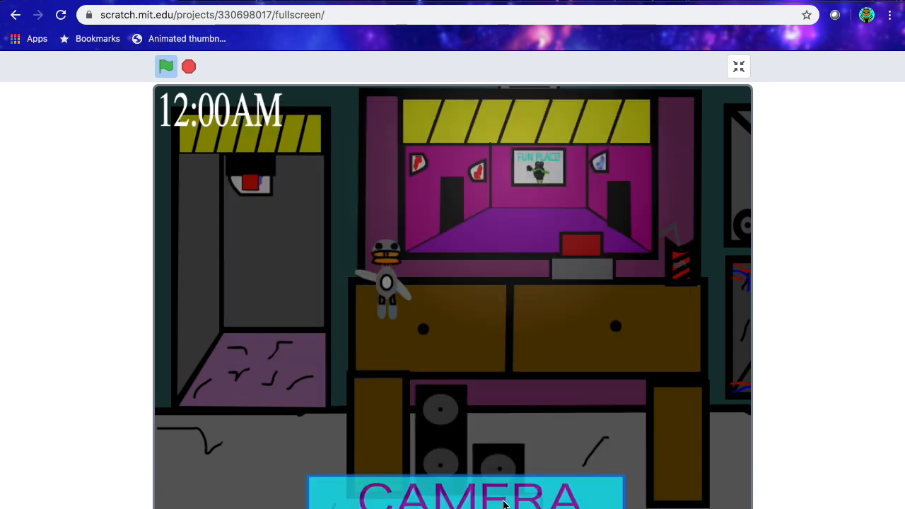
{"action": "left_click", "coordinate": [506, 503]}
{"action": "left_click", "coordinate": [558, 344]}
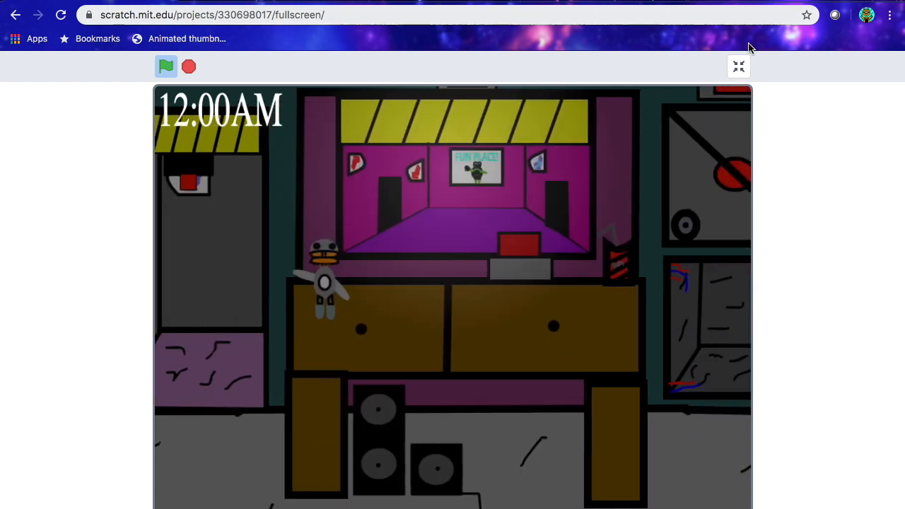
{"action": "left_click", "coordinate": [740, 70]}
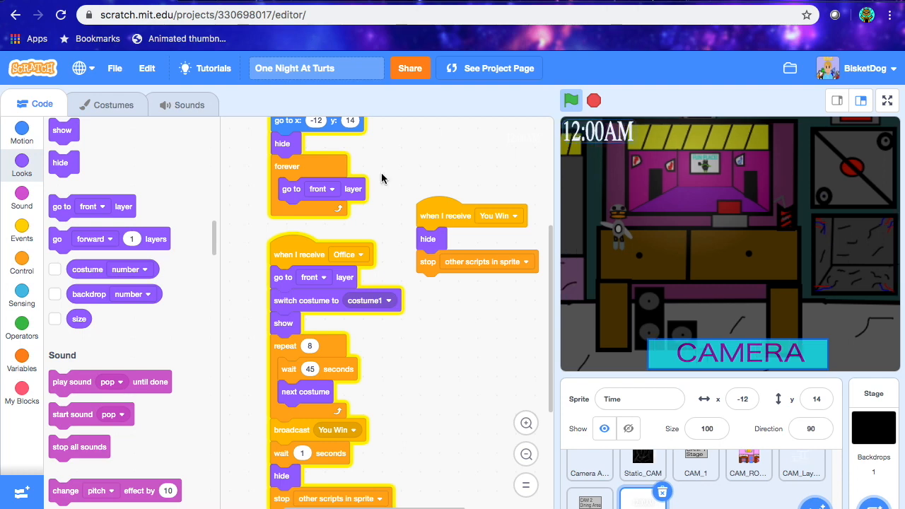
- Add the Coin sound from the sound library to the Time sprite
{"action": "left_click", "coordinate": [185, 106]}
{"action": "left_click", "coordinate": [55, 490]}
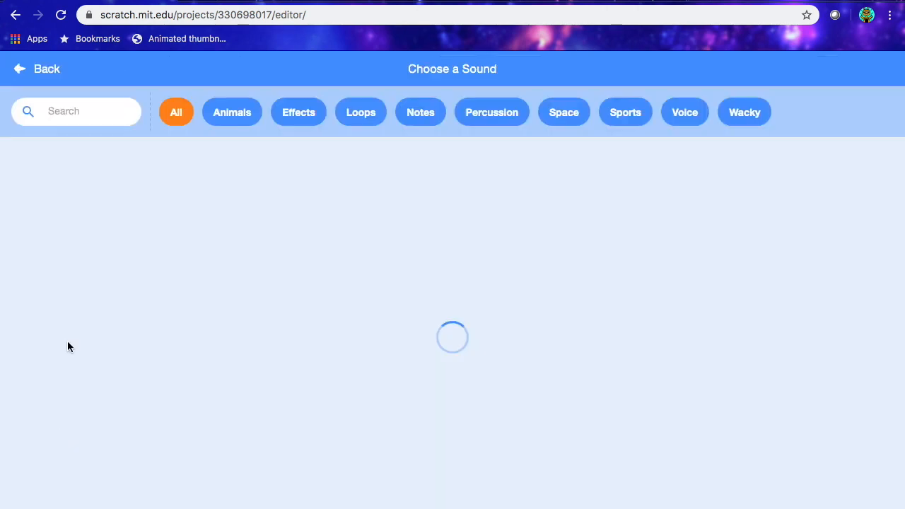
{"action": "left_click", "coordinate": [113, 115]}
{"action": "type", "text": "coin"}
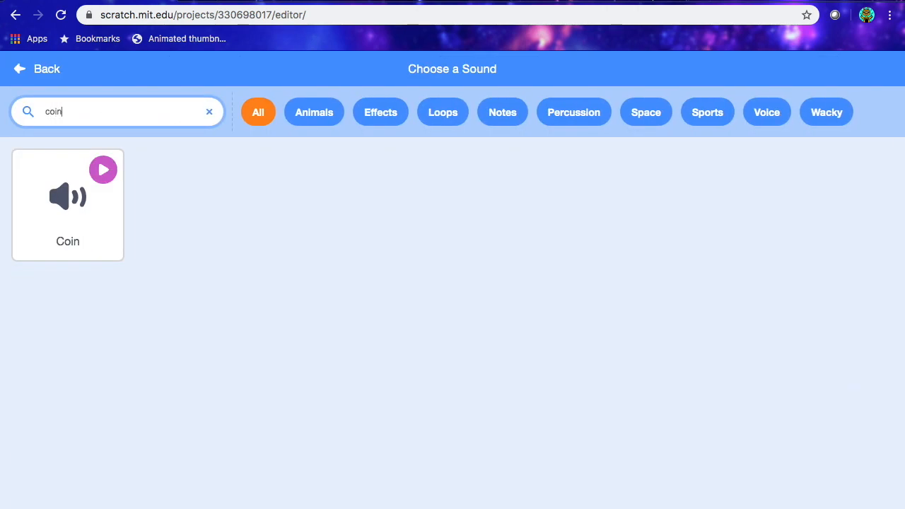
{"action": "left_click", "coordinate": [68, 205]}
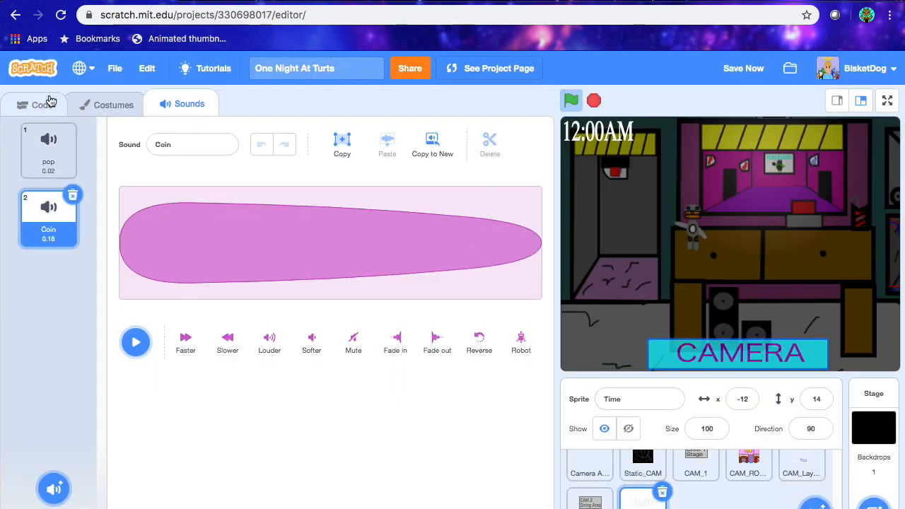
- Insert start sound Coin between wait 45 seconds and next costume in the repeat loop, and save the project
{"action": "left_click", "coordinate": [39, 104]}
{"action": "left_click", "coordinate": [22, 228]}
{"action": "left_click", "coordinate": [22, 196]}
{"action": "left_click_drag", "start_coordinate": [71, 187], "coordinate": [307, 403]}
{"action": "left_click", "coordinate": [745, 68]}
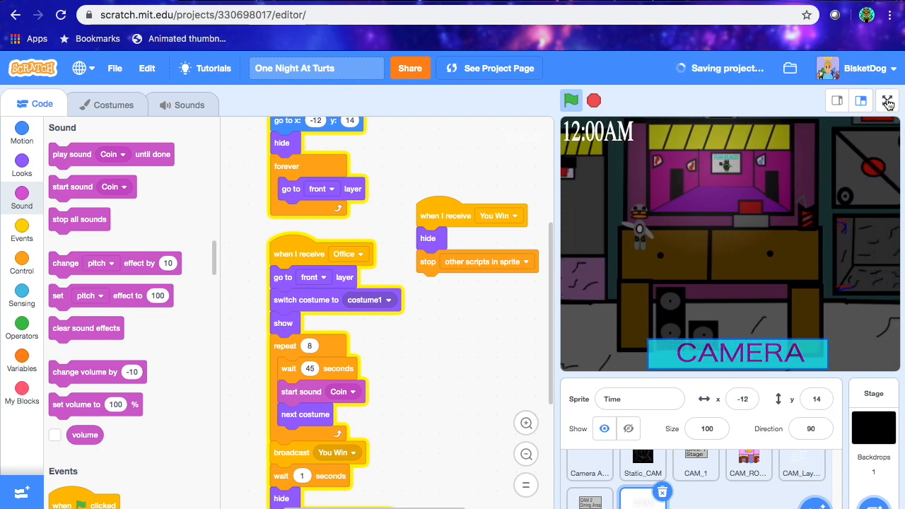
- Watch the running game full screen to check the clock's hourly change, and return to the Time sprite's code
{"action": "left_click", "coordinate": [886, 100]}
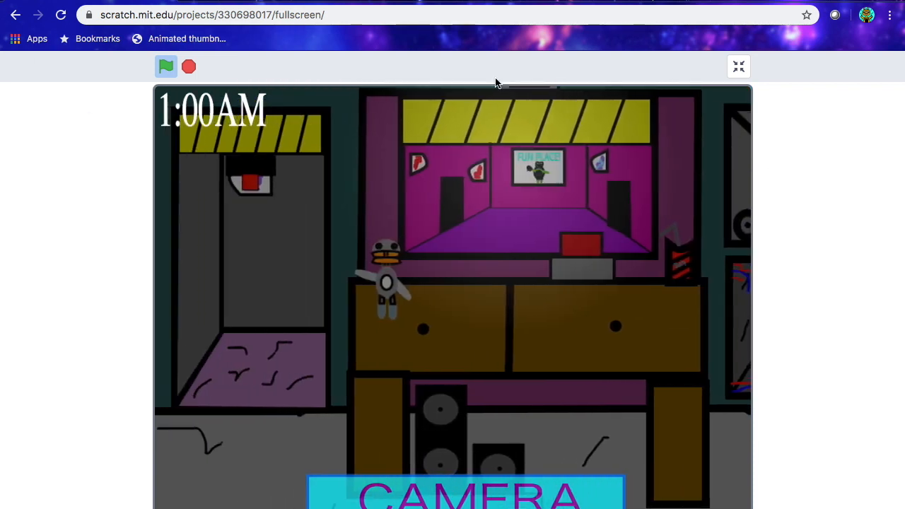
{"action": "left_click", "coordinate": [735, 66]}
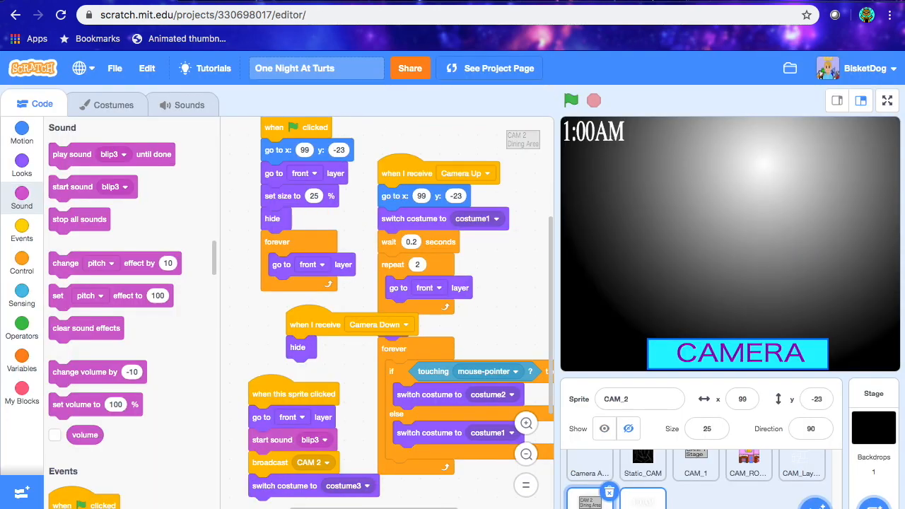
{"action": "left_click", "coordinate": [643, 499]}
- Create a new painted sprite, name it You Win, and open its blank costume for drawing
{"action": "mouse_move", "coordinate": [809, 506]}
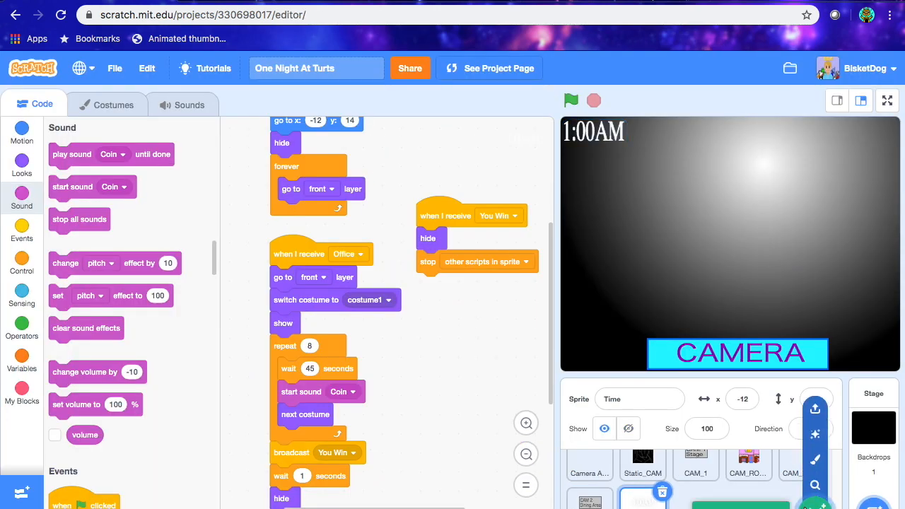
{"action": "left_click", "coordinate": [814, 459]}
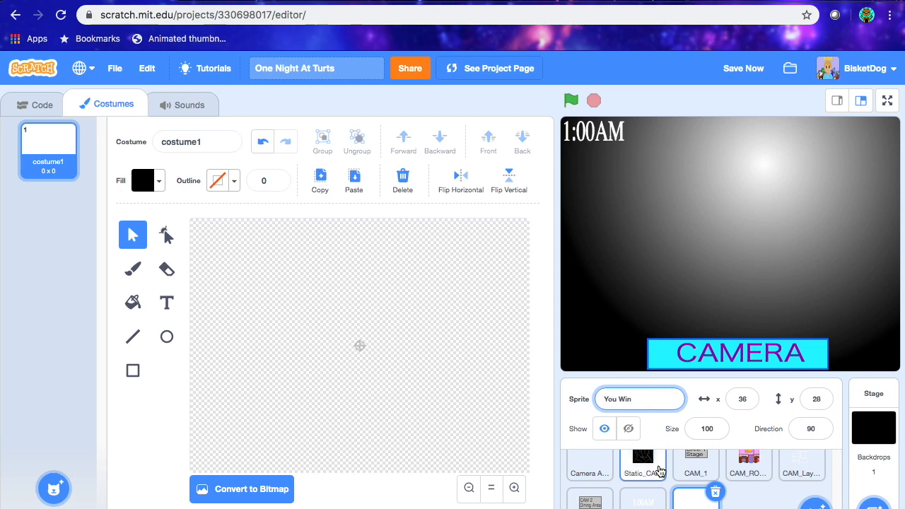
{"action": "left_click", "coordinate": [652, 501]}
{"action": "left_click", "coordinate": [693, 501]}
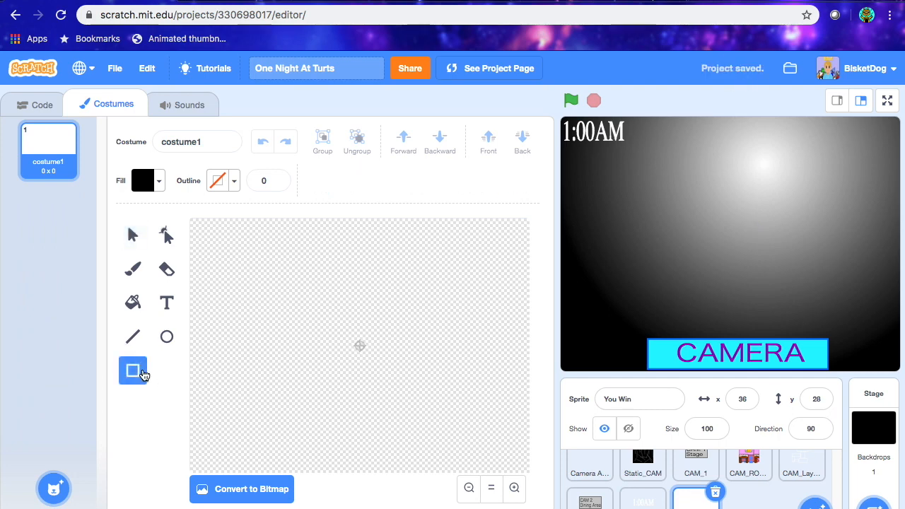
- Fill the whole You Win costume with black as a bitmap, return it to vector, and add cyan 8:00AM text at its centre
{"action": "left_click", "coordinate": [219, 487]}
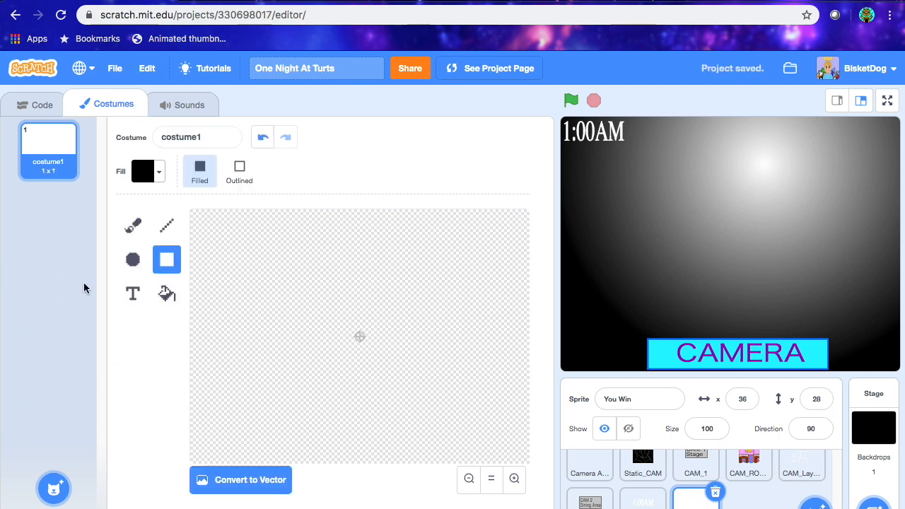
{"action": "left_click", "coordinate": [167, 293]}
{"action": "left_click", "coordinate": [299, 444]}
{"action": "left_click", "coordinate": [748, 69]}
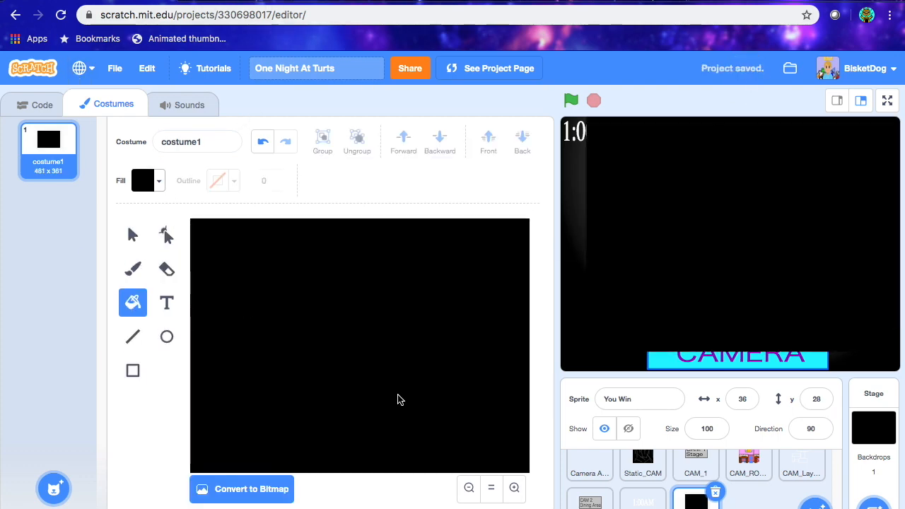
{"action": "left_click", "coordinate": [166, 303]}
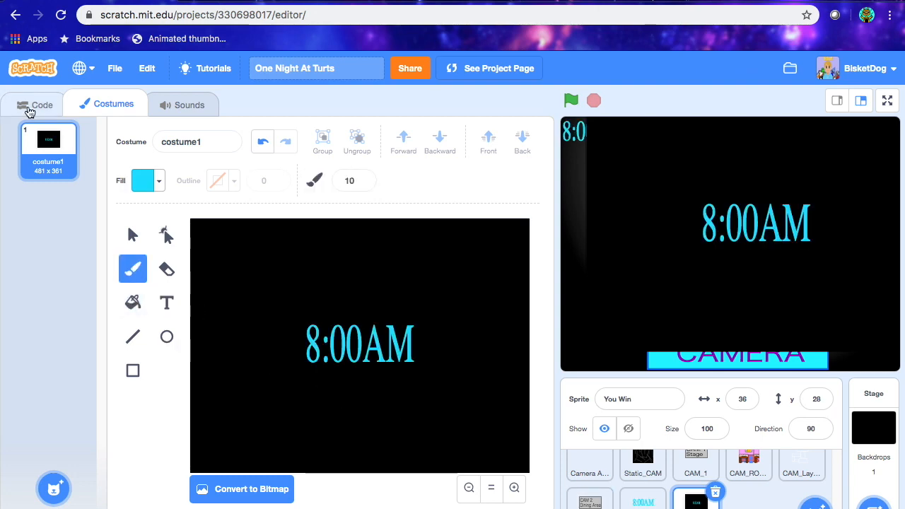
- Build a green-flag script for the You Win sprite that goes to x 0, y 0 and hides it
{"action": "left_click", "coordinate": [29, 104]}
{"action": "left_click", "coordinate": [27, 233]}
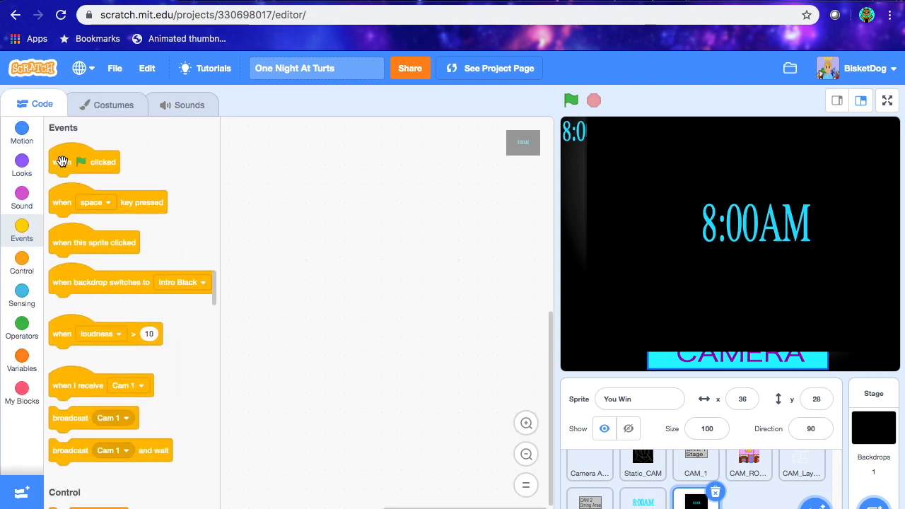
{"action": "left_click_drag", "start_coordinate": [61, 155], "coordinate": [345, 162]}
{"action": "left_click", "coordinate": [15, 181]}
{"action": "scroll", "coordinate": [106, 325], "scroll_direction": "down", "scroll_amount": 5}
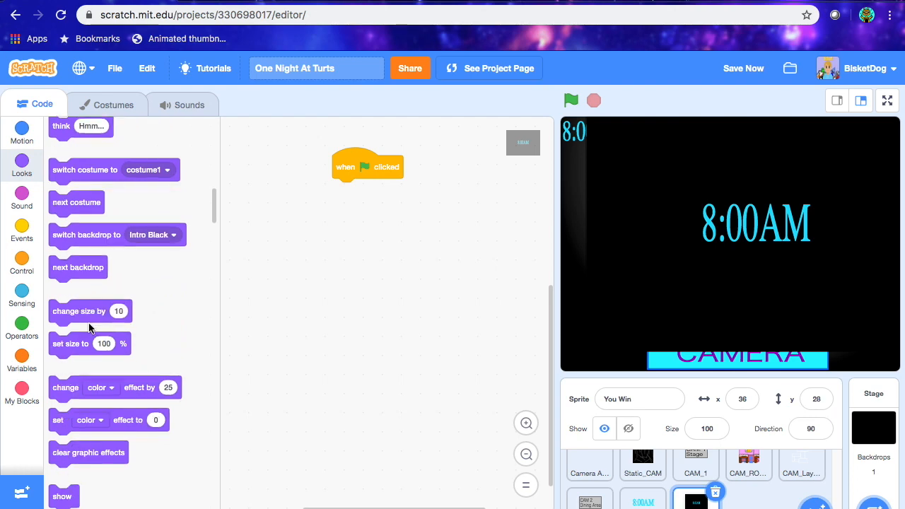
{"action": "left_click_drag", "start_coordinate": [62, 394], "coordinate": [359, 172]}
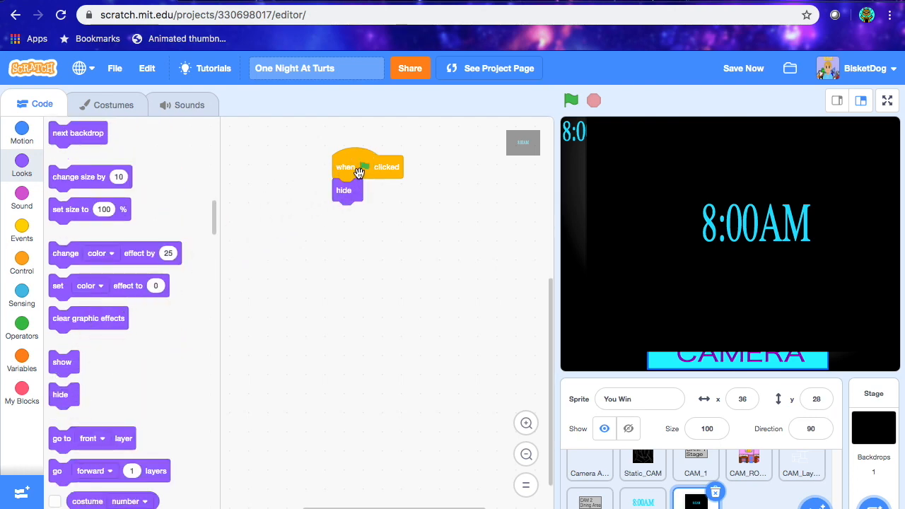
{"action": "left_click", "coordinate": [23, 141]}
{"action": "left_click_drag", "start_coordinate": [70, 300], "coordinate": [153, 189]}
{"action": "left_click_drag", "start_coordinate": [60, 183], "coordinate": [345, 191]}
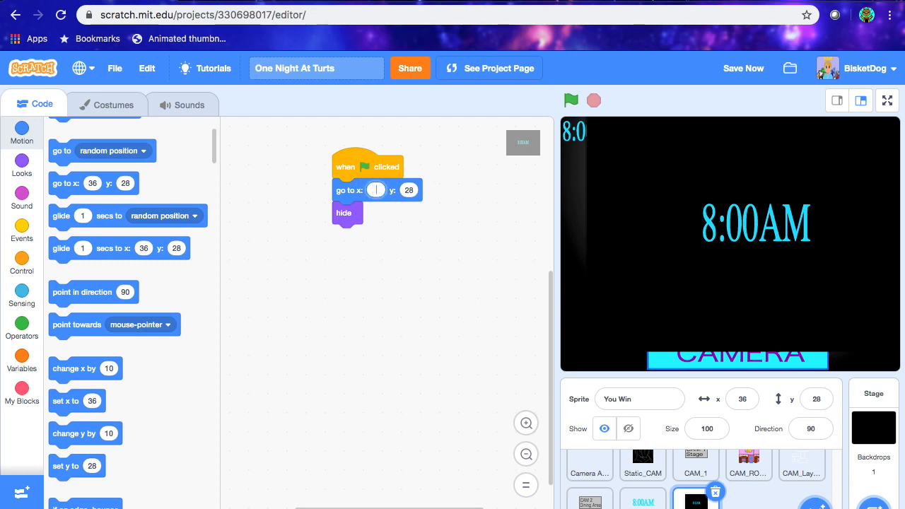
{"action": "left_click", "coordinate": [405, 190]}
- Append a forever loop containing go to front layer below the hide block
{"action": "left_click", "coordinate": [22, 263]}
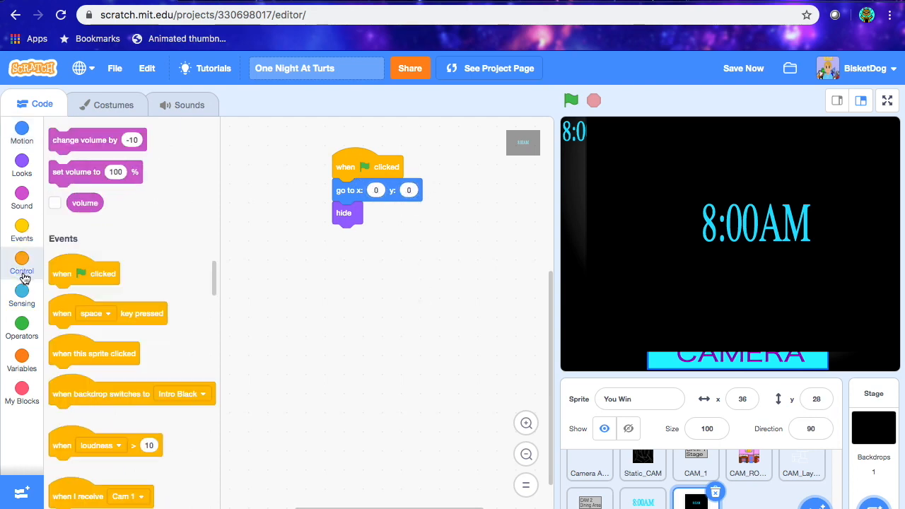
{"action": "left_click_drag", "start_coordinate": [71, 266], "coordinate": [325, 235]}
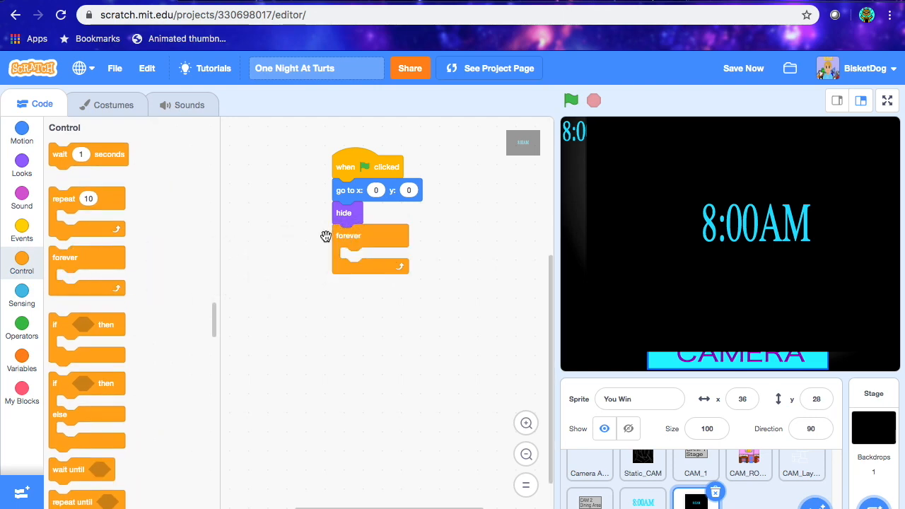
{"action": "left_click", "coordinate": [25, 175]}
{"action": "scroll", "coordinate": [72, 304], "scroll_direction": "down", "scroll_amount": 3}
{"action": "scroll", "coordinate": [72, 309], "scroll_direction": "down", "scroll_amount": 5}
{"action": "left_click_drag", "start_coordinate": [62, 288], "coordinate": [355, 259]}
- Create a second script that goes to the front layer and shows the sprite on receiving You Win, and save the project
{"action": "left_click", "coordinate": [35, 231]}
{"action": "left_click_drag", "start_coordinate": [55, 365], "coordinate": [295, 366]}
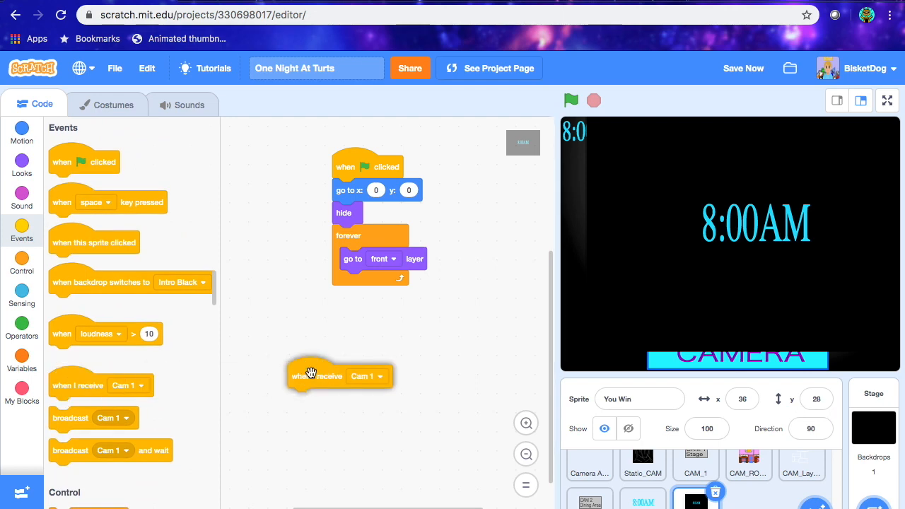
{"action": "left_click", "coordinate": [351, 375]}
{"action": "left_click", "coordinate": [311, 337]}
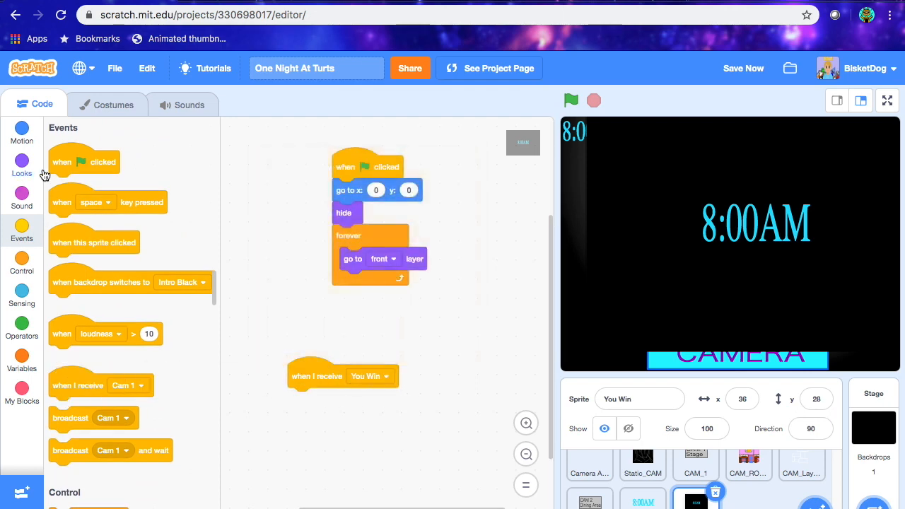
{"action": "left_click", "coordinate": [25, 174]}
{"action": "scroll", "coordinate": [157, 288], "scroll_direction": "down", "scroll_amount": 5}
{"action": "left_click_drag", "start_coordinate": [63, 325], "coordinate": [302, 401]}
{"action": "left_click_drag", "start_coordinate": [57, 401], "coordinate": [298, 400]}
{"action": "left_click", "coordinate": [733, 68]}
- Append wait 1 seconds and a repeat 100 loop to the You Win script
{"action": "left_click", "coordinate": [22, 262]}
{"action": "left_click_drag", "start_coordinate": [61, 154], "coordinate": [310, 452]}
{"action": "scroll", "coordinate": [311, 431], "scroll_direction": "down", "scroll_amount": 2}
{"action": "left_click_drag", "start_coordinate": [301, 393], "coordinate": [301, 369]}
{"action": "scroll", "coordinate": [271, 405], "scroll_direction": "down", "scroll_amount": 1}
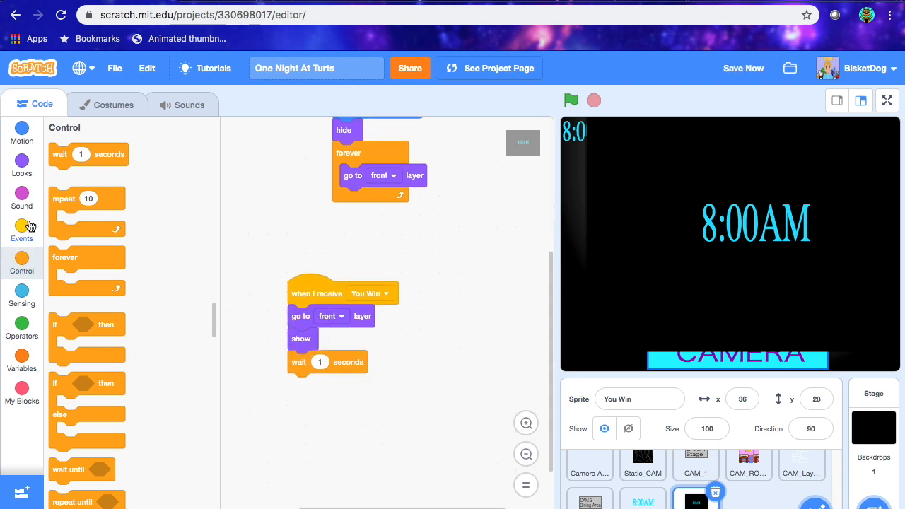
{"action": "left_click_drag", "start_coordinate": [62, 231], "coordinate": [323, 384]}
{"action": "left_click", "coordinate": [319, 385]}
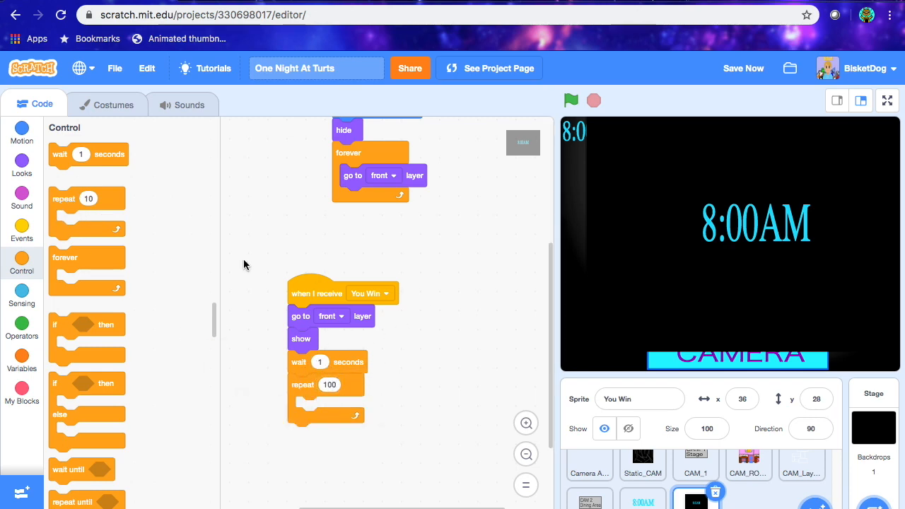
- Place change color effect by 25 inside the repeat loop, test the script, and save the project
{"action": "left_click", "coordinate": [22, 164]}
{"action": "scroll", "coordinate": [62, 366], "scroll_direction": "down", "scroll_amount": 5}
{"action": "scroll", "coordinate": [65, 369], "scroll_direction": "up", "scroll_amount": 3}
{"action": "scroll", "coordinate": [67, 353], "scroll_direction": "up", "scroll_amount": 2}
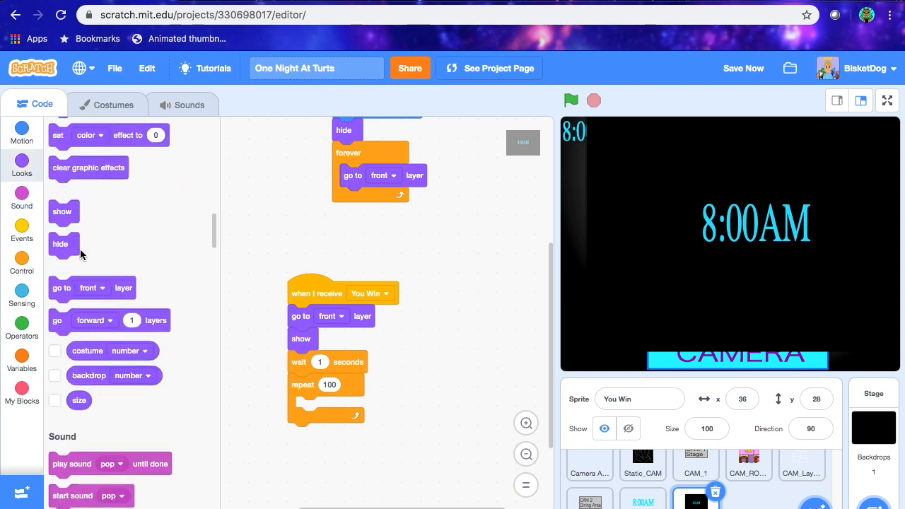
{"action": "left_click_drag", "start_coordinate": [72, 132], "coordinate": [322, 414]}
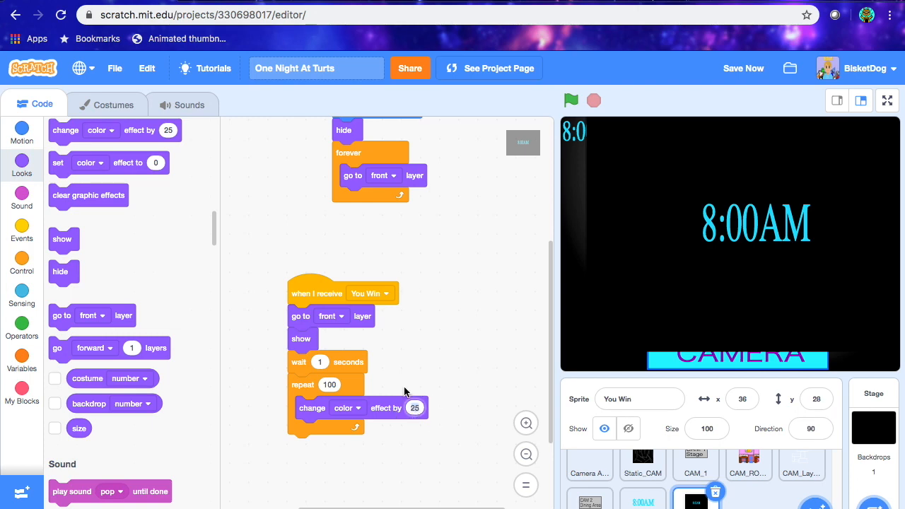
{"action": "left_click", "coordinate": [311, 282]}
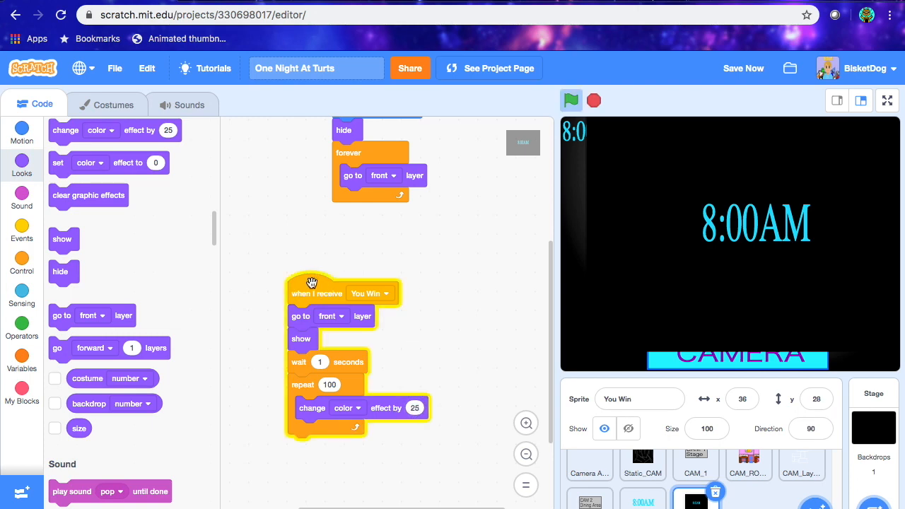
{"action": "left_click", "coordinate": [716, 78]}
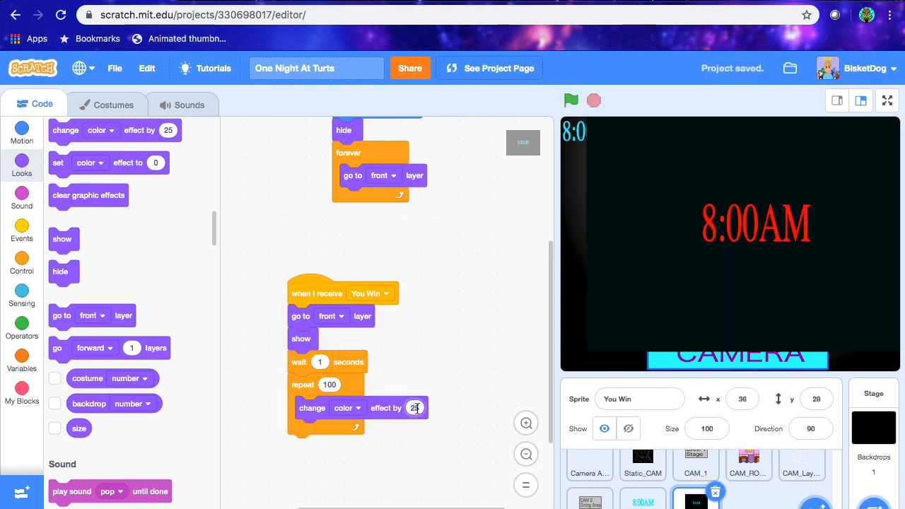
- Set the color effect change to 10, insert clear graphic effects directly under the You Win receive block, and save
{"action": "left_click", "coordinate": [329, 297]}
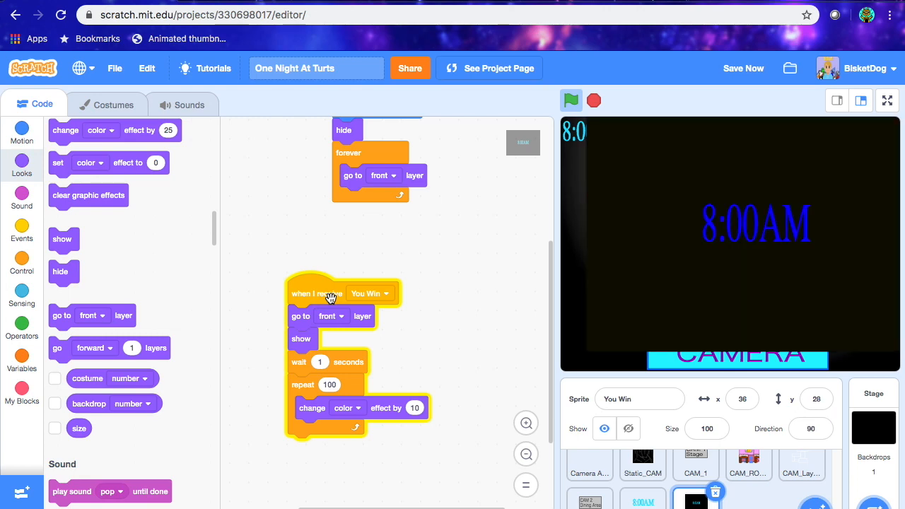
{"action": "left_click_drag", "start_coordinate": [94, 198], "coordinate": [357, 309]}
{"action": "left_click", "coordinate": [724, 67]}
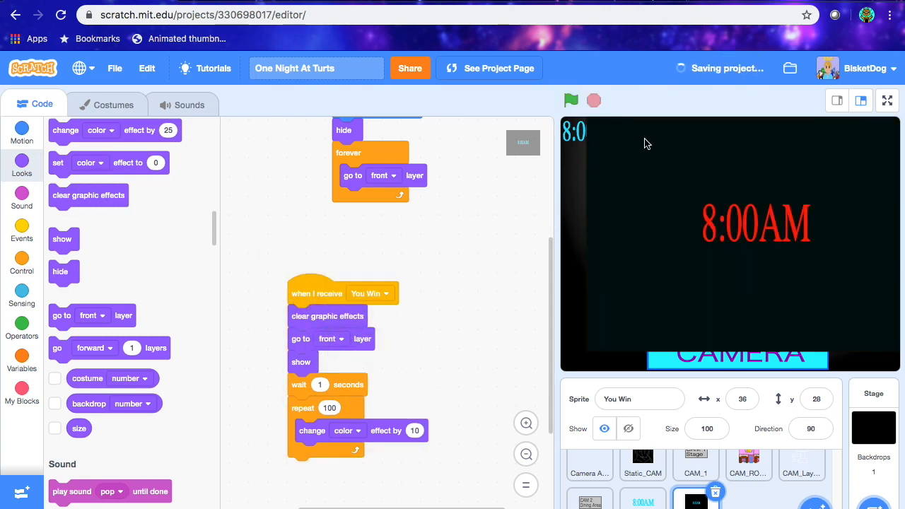
- Add the Dance Celebrate sound from the sound library to the You Win sprite and save the project
{"action": "left_click", "coordinate": [198, 108]}
{"action": "left_click", "coordinate": [45, 488]}
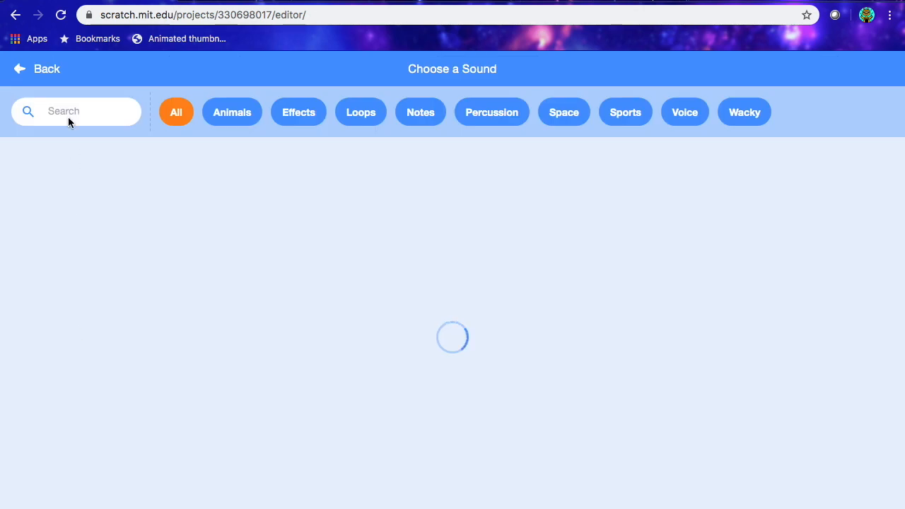
{"action": "left_click", "coordinate": [71, 111]}
{"action": "type", "text": "cel"}
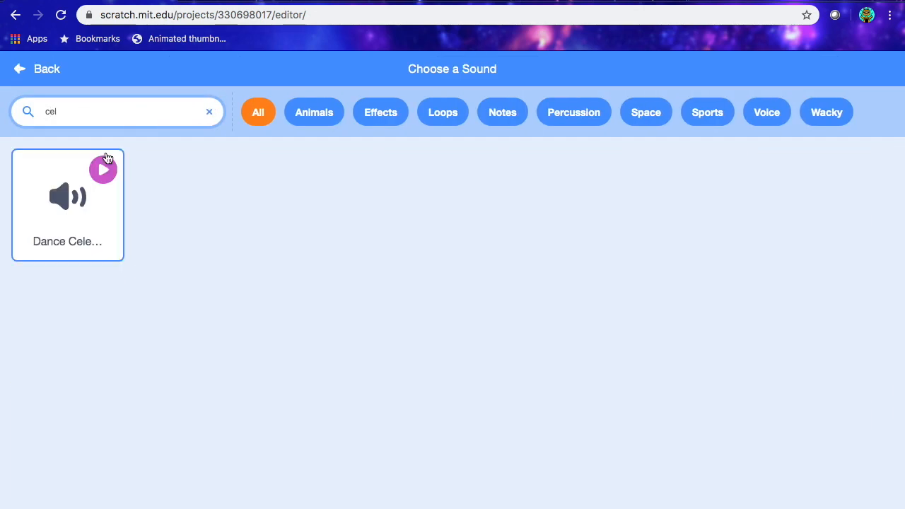
{"action": "left_click", "coordinate": [92, 230]}
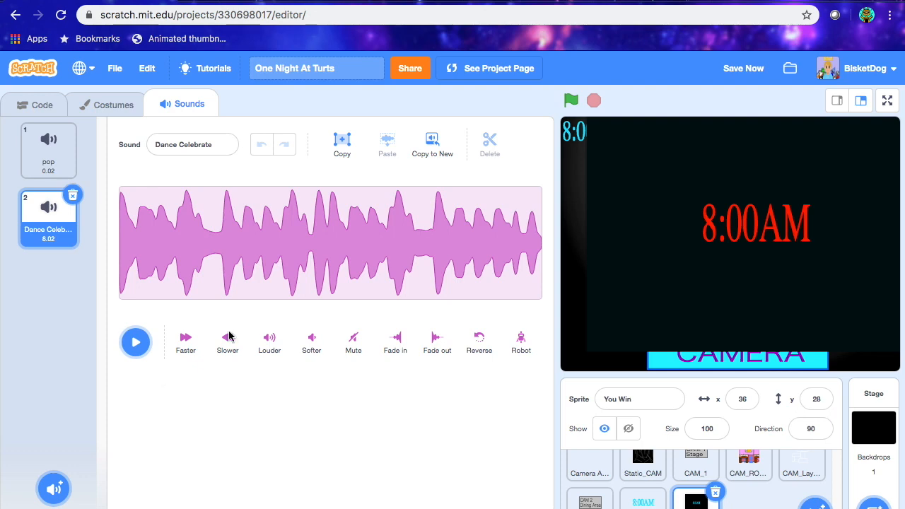
{"action": "left_click", "coordinate": [744, 69]}
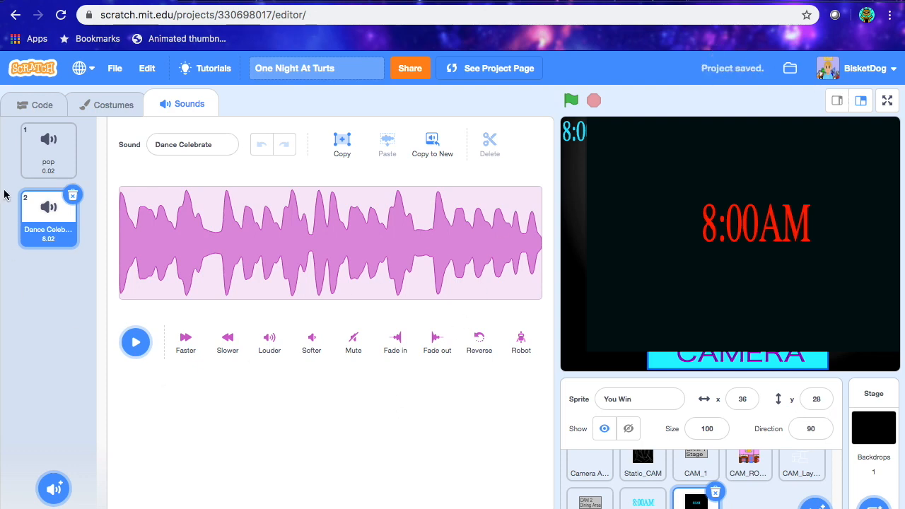
- Insert start sound Dance Celebrate directly under the You Win receive block and set the repeat count to 150
{"action": "left_click", "coordinate": [27, 104]}
{"action": "left_click", "coordinate": [22, 205]}
{"action": "left_click_drag", "start_coordinate": [63, 186], "coordinate": [304, 312]}
{"action": "scroll", "coordinate": [222, 323], "scroll_direction": "down", "scroll_amount": 5}
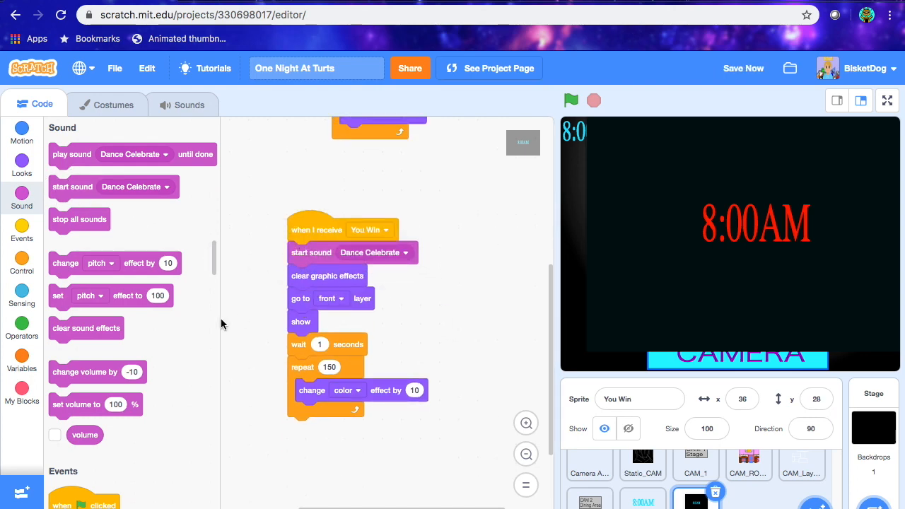
- Append wait 1 seconds and a hide block after the color-changing repeat loop
{"action": "left_click", "coordinate": [6, 263]}
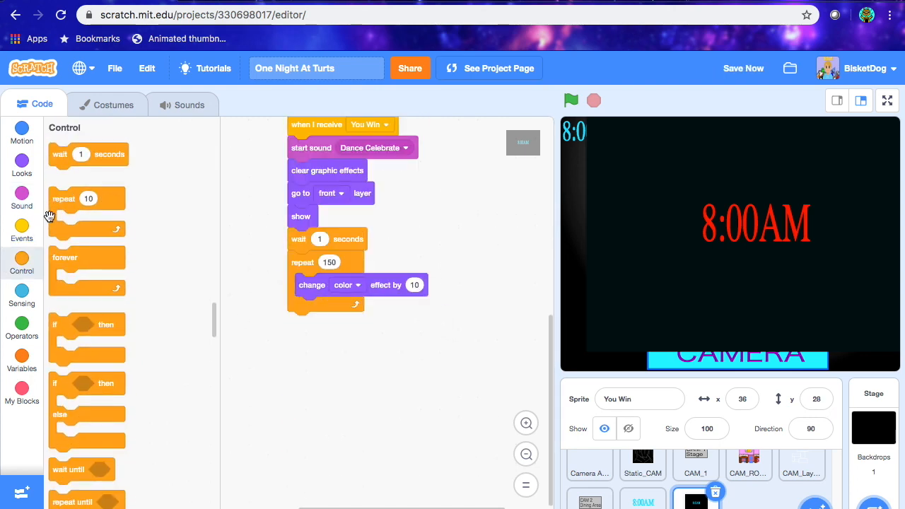
{"action": "left_click", "coordinate": [7, 230]}
{"action": "left_click", "coordinate": [28, 263]}
{"action": "left_click_drag", "start_coordinate": [78, 156], "coordinate": [324, 325]}
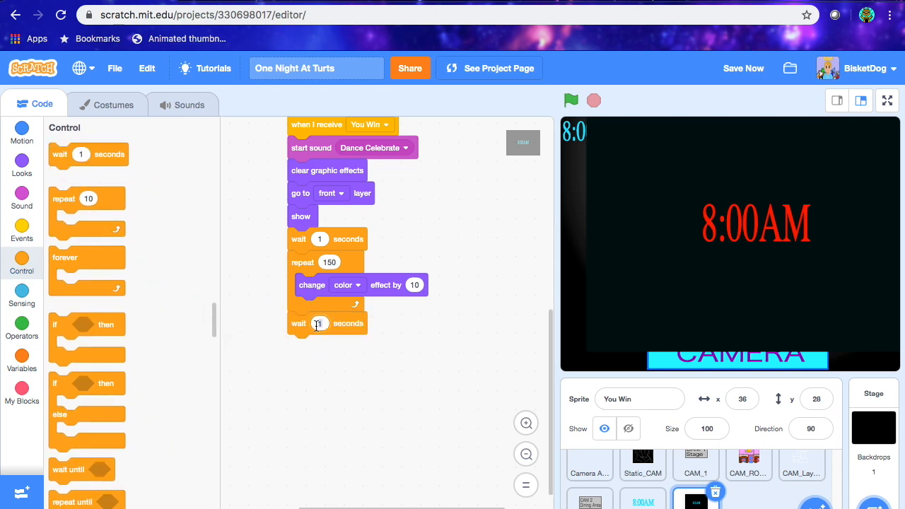
{"action": "type", "text": "2.5"}
{"action": "key", "text": "BackSpace"}
{"action": "key", "text": "BackSpace"}
{"action": "left_click", "coordinate": [337, 388]}
{"action": "left_click", "coordinate": [22, 165]}
{"action": "scroll", "coordinate": [62, 364], "scroll_direction": "down", "scroll_amount": 5}
{"action": "left_click_drag", "start_coordinate": [60, 363], "coordinate": [302, 345]}
- Insert a broadcast Menu block between the final wait and the hide block
{"action": "left_click", "coordinate": [22, 230]}
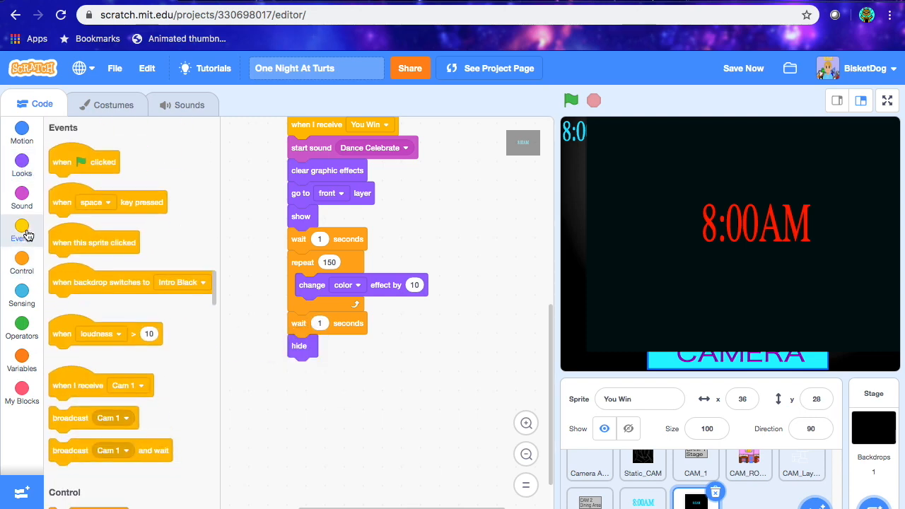
{"action": "left_click_drag", "start_coordinate": [71, 416], "coordinate": [323, 345]}
{"action": "left_click", "coordinate": [337, 347]}
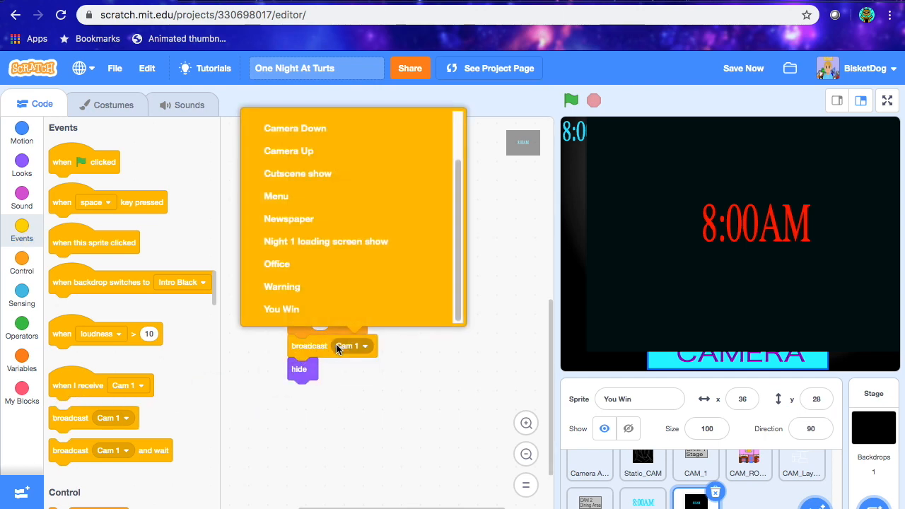
{"action": "left_click", "coordinate": [305, 198]}
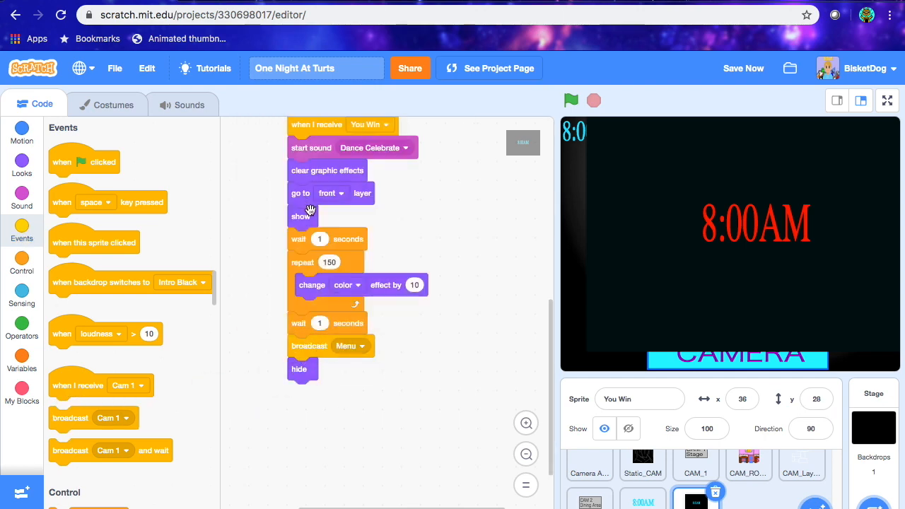
- Run the You Win script to test the full win sequence, save the project, and stop the run
{"action": "left_click", "coordinate": [339, 125]}
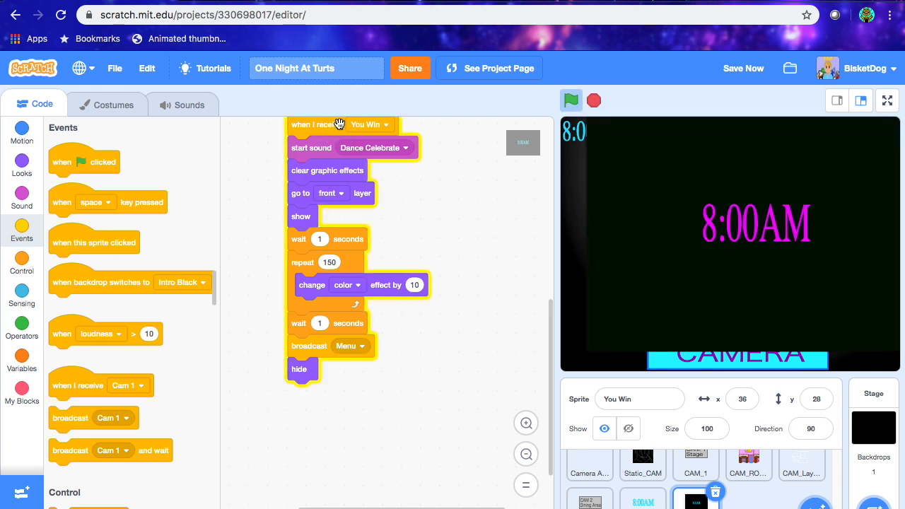
{"action": "left_click", "coordinate": [735, 69]}
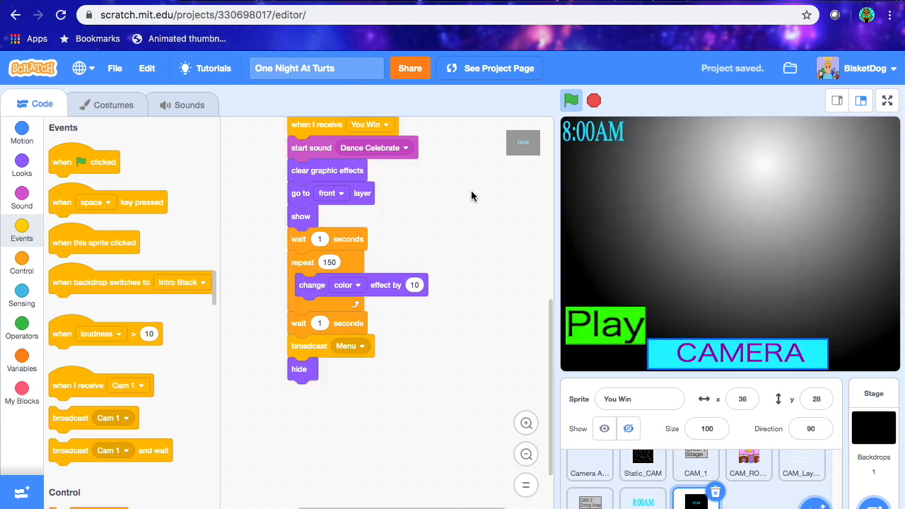
{"action": "scroll", "coordinate": [643, 470], "scroll_direction": "up", "scroll_amount": 2}
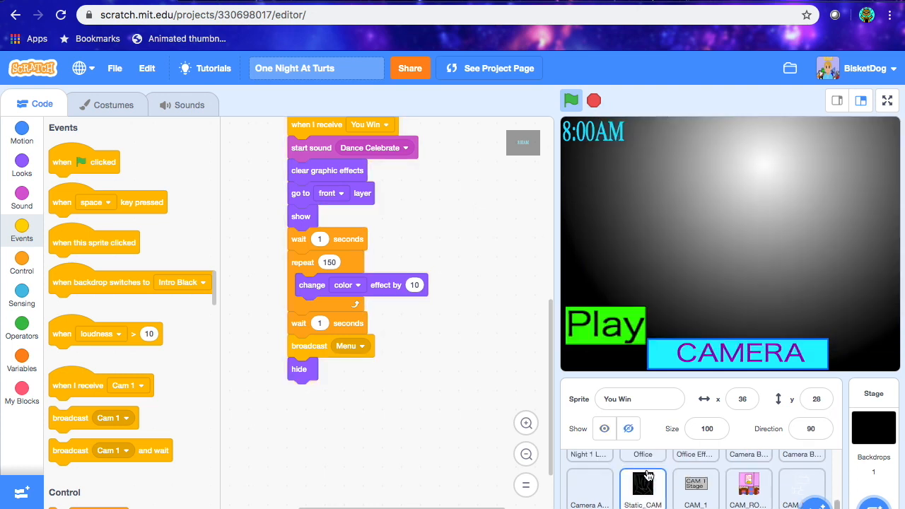
{"action": "left_click", "coordinate": [597, 111]}
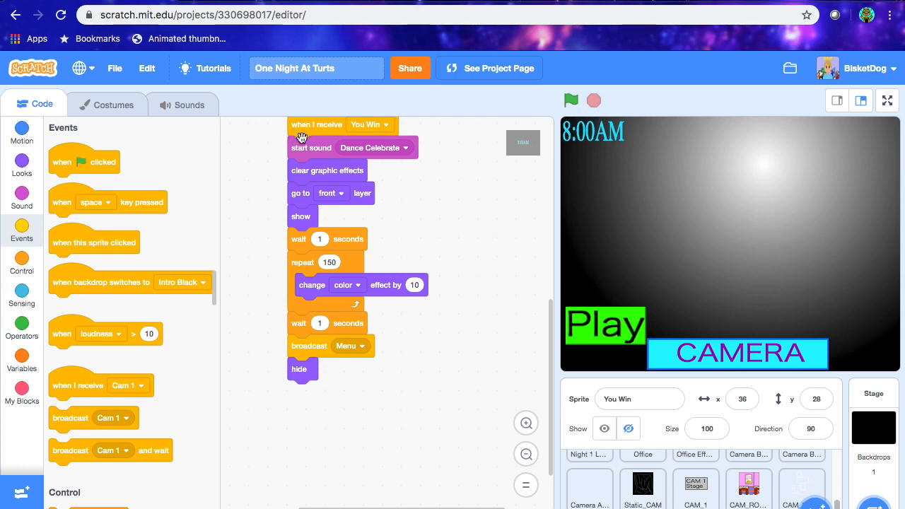
{"action": "scroll", "coordinate": [615, 477], "scroll_direction": "down", "scroll_amount": 1}
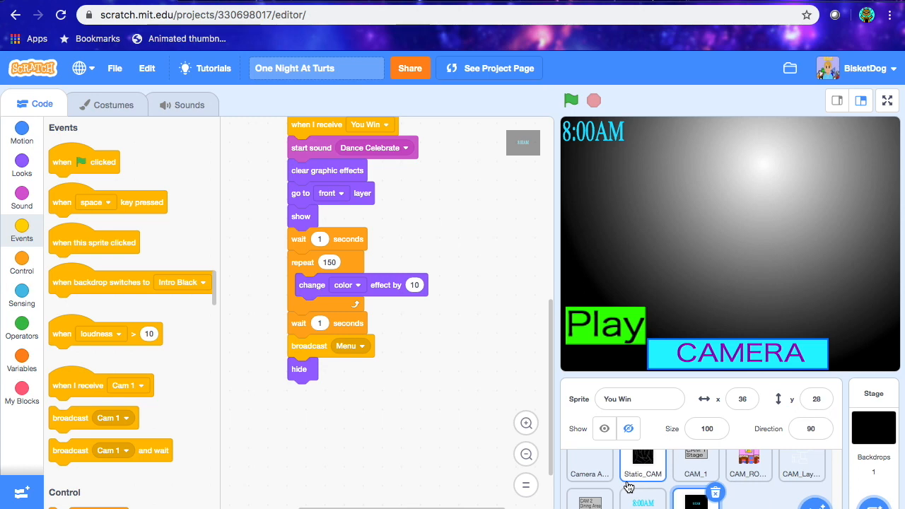
{"action": "scroll", "coordinate": [628, 487], "scroll_direction": "up", "scroll_amount": 2}
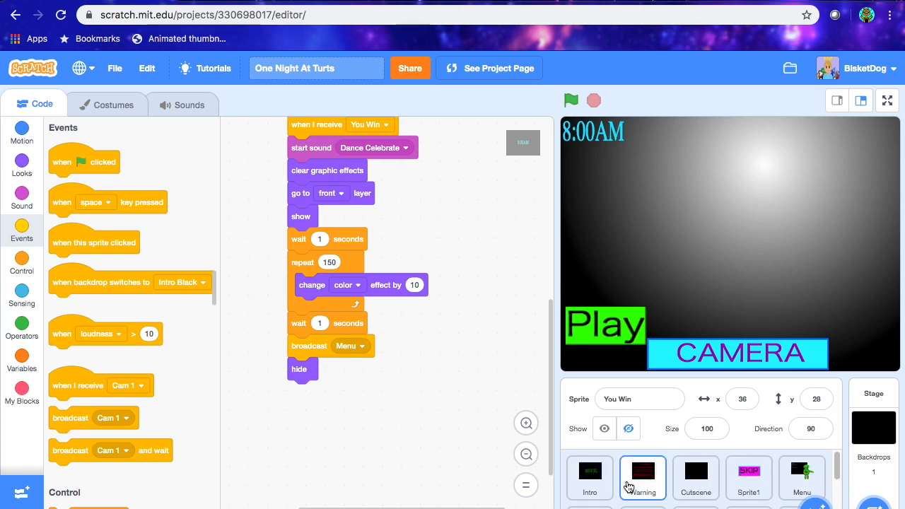
{"action": "scroll", "coordinate": [627, 486], "scroll_direction": "down", "scroll_amount": 2}
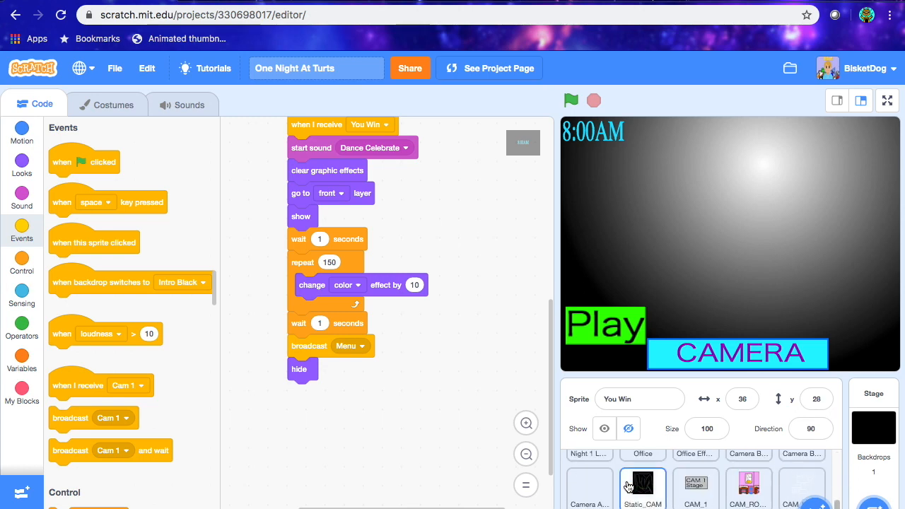